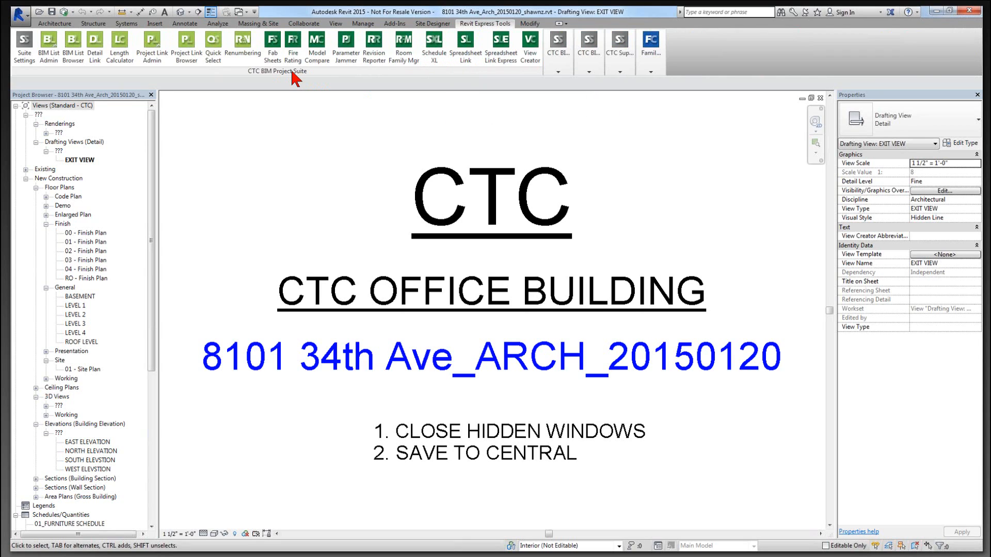
Step: Open Schedule XL and review its graphics, view name and worksheet import options
{"action": "left_click", "coordinate": [435, 59]}
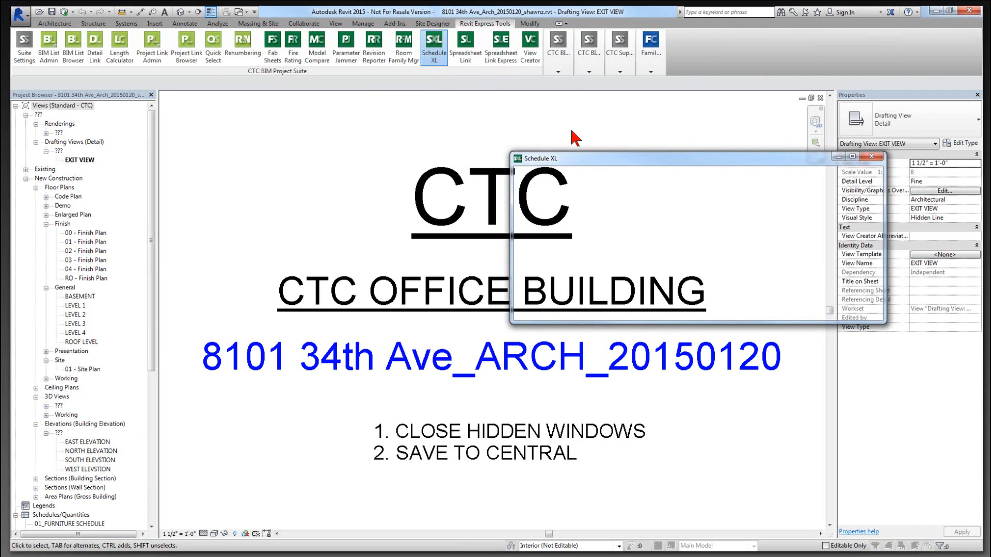
{"action": "left_click_drag", "start_coordinate": [651, 161], "coordinate": [497, 107]}
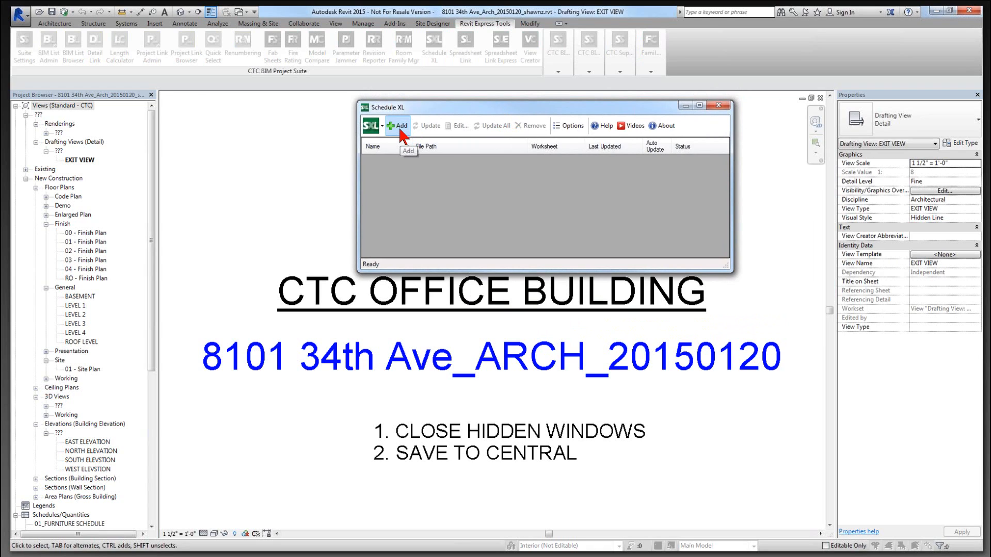
{"action": "left_click", "coordinate": [576, 128]}
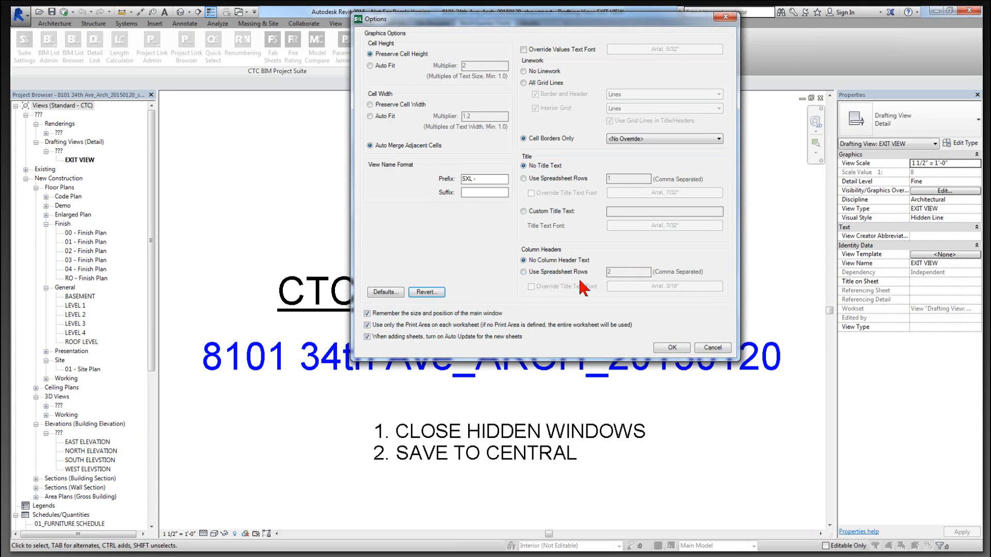
{"action": "left_click", "coordinate": [671, 348]}
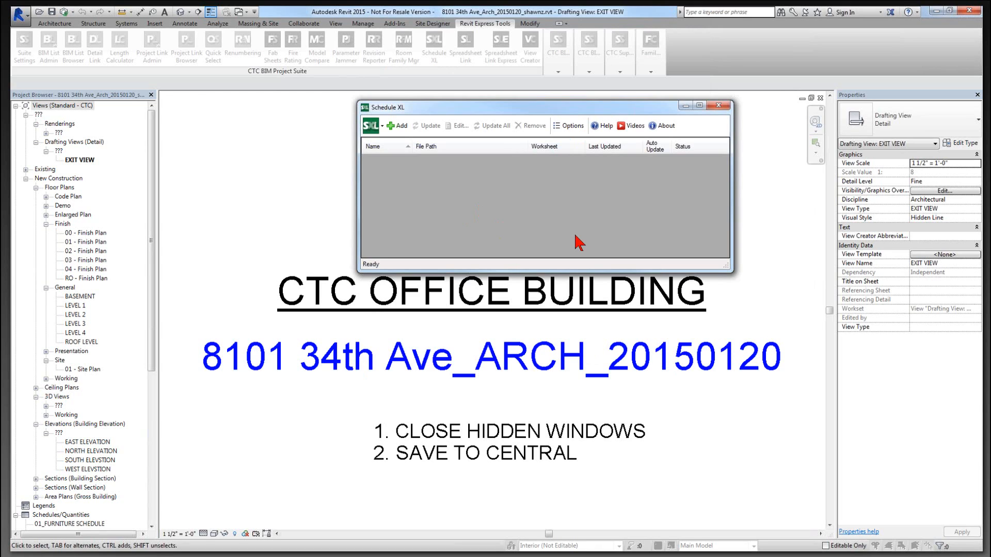
{"action": "left_click", "coordinate": [401, 127]}
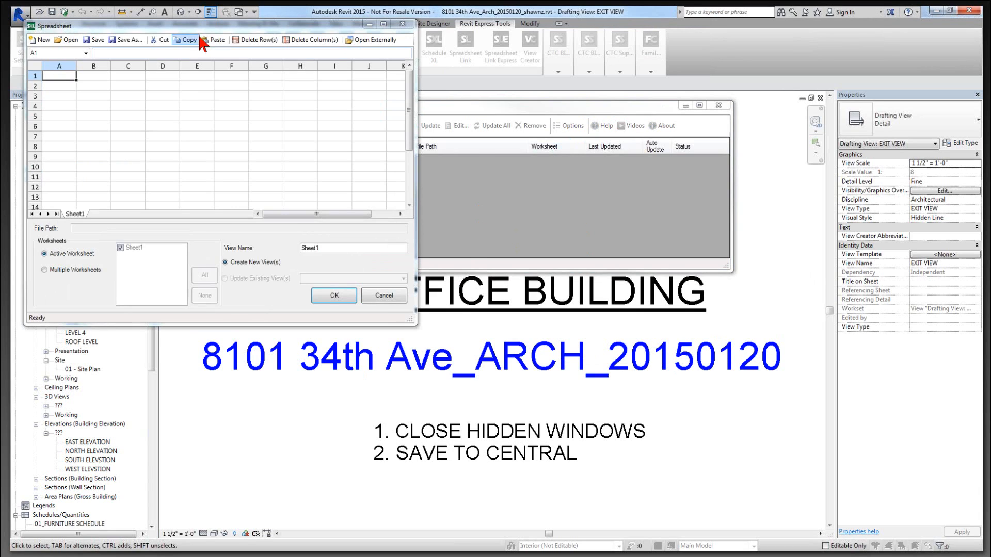
{"action": "left_click_drag", "start_coordinate": [204, 25], "coordinate": [369, 104]}
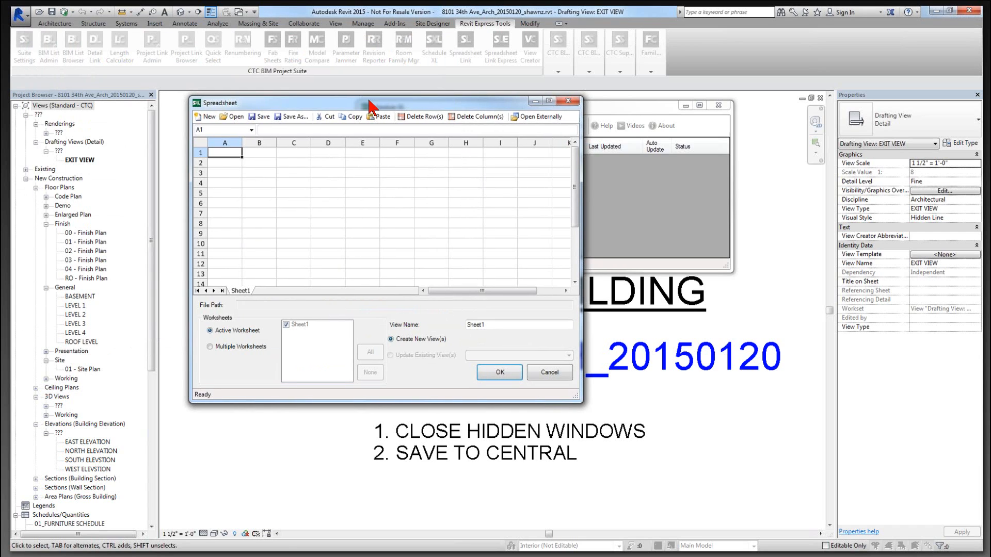
{"action": "left_click_drag", "start_coordinate": [369, 101], "coordinate": [370, 105]}
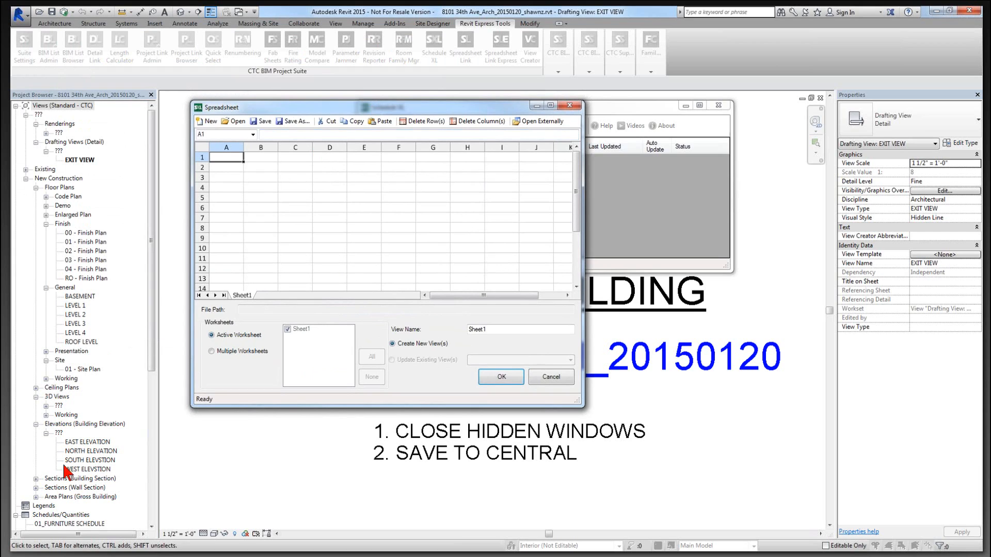
{"action": "left_click", "coordinate": [567, 375]}
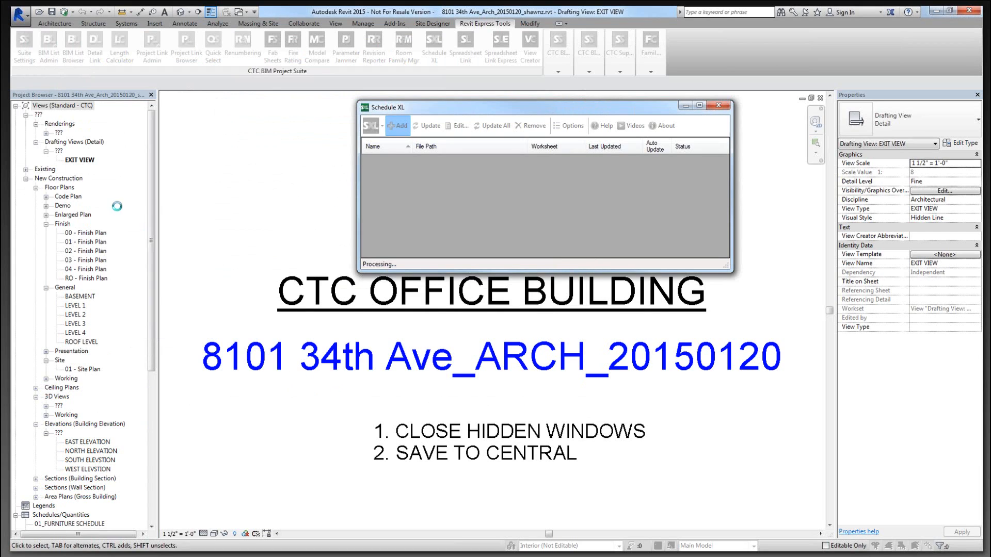
{"action": "left_click_drag", "start_coordinate": [150, 188], "coordinate": [160, 345]}
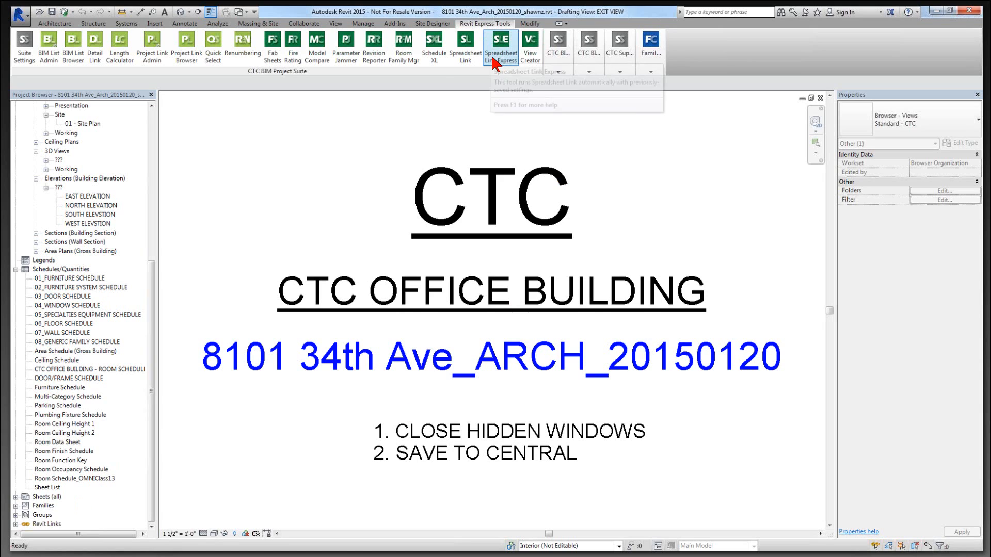
Step: Start a new schedule link in Schedule XL and load PANELBOARDS SCHEDULES.xlsx from D:\Desktop Content\RET Workflows\Schedule XL
{"action": "left_click", "coordinate": [434, 60]}
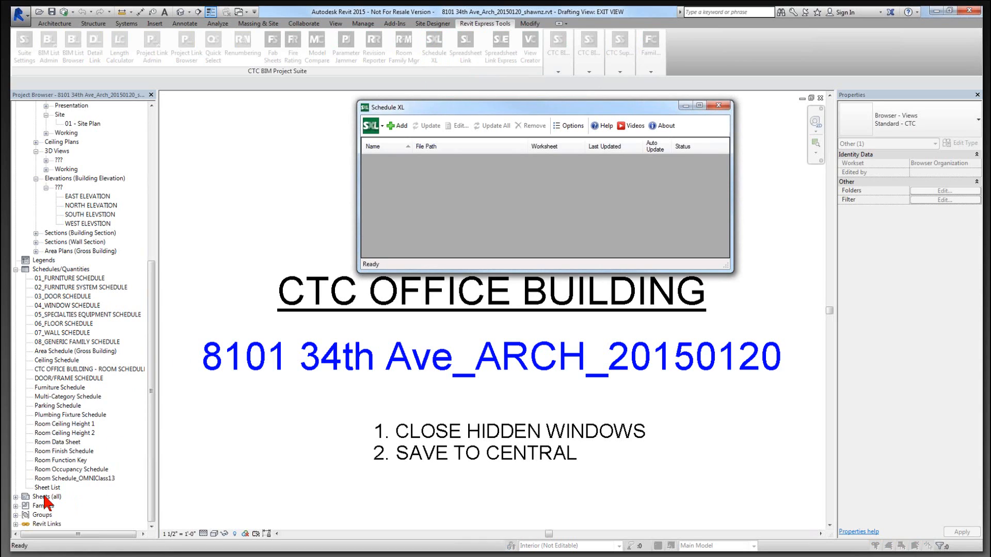
{"action": "left_click", "coordinate": [397, 126]}
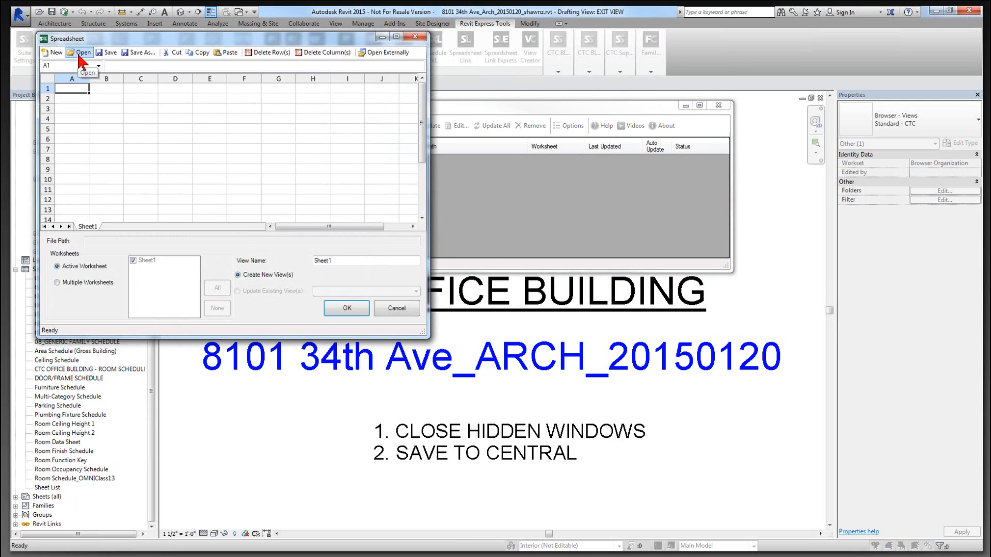
{"action": "left_click", "coordinate": [78, 53]}
{"action": "scroll", "coordinate": [139, 168], "scroll_direction": "down", "scroll_amount": 3}
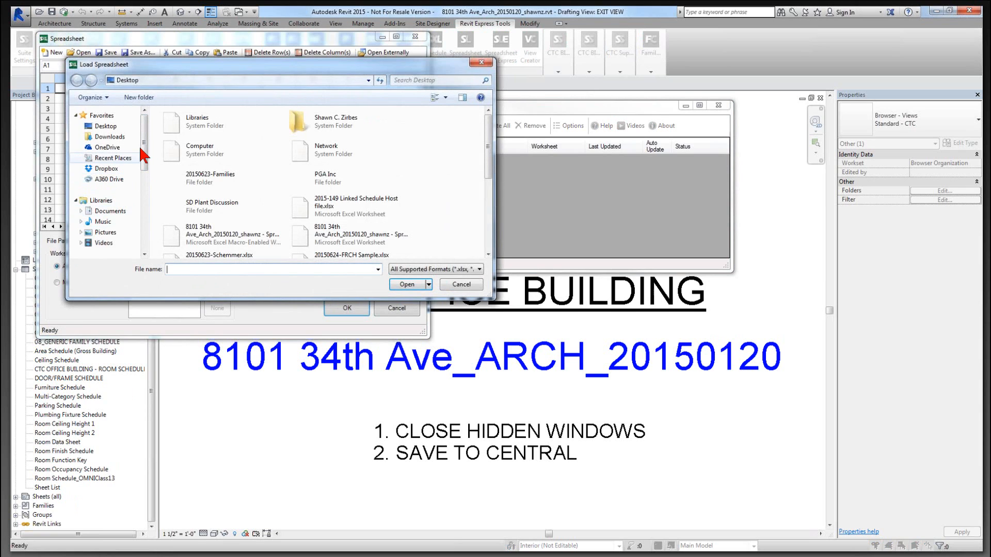
{"action": "left_click", "coordinate": [103, 185]}
{"action": "double_click", "coordinate": [191, 138]}
{"action": "scroll", "coordinate": [199, 221], "scroll_direction": "down", "scroll_amount": 5}
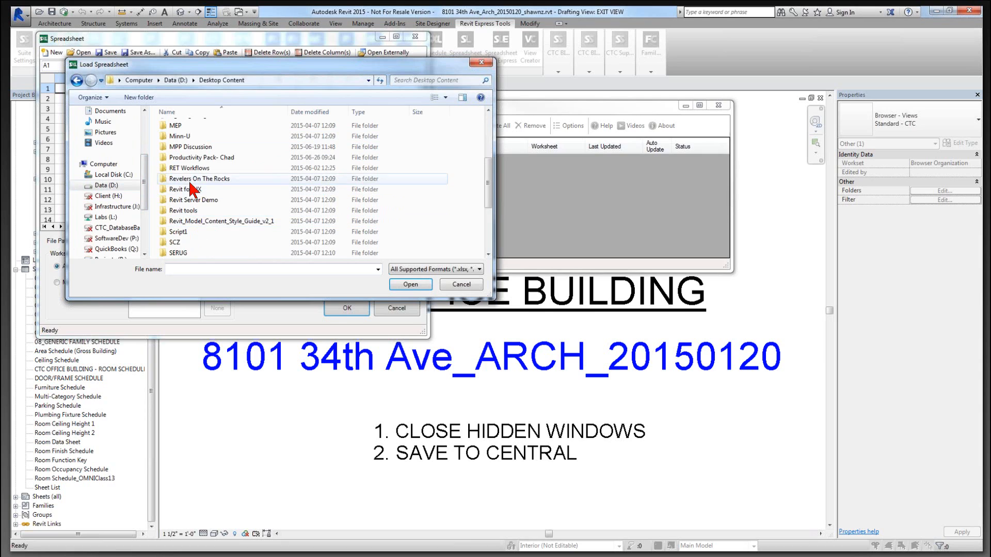
{"action": "double_click", "coordinate": [195, 181]}
{"action": "scroll", "coordinate": [202, 215], "scroll_direction": "down", "scroll_amount": 3}
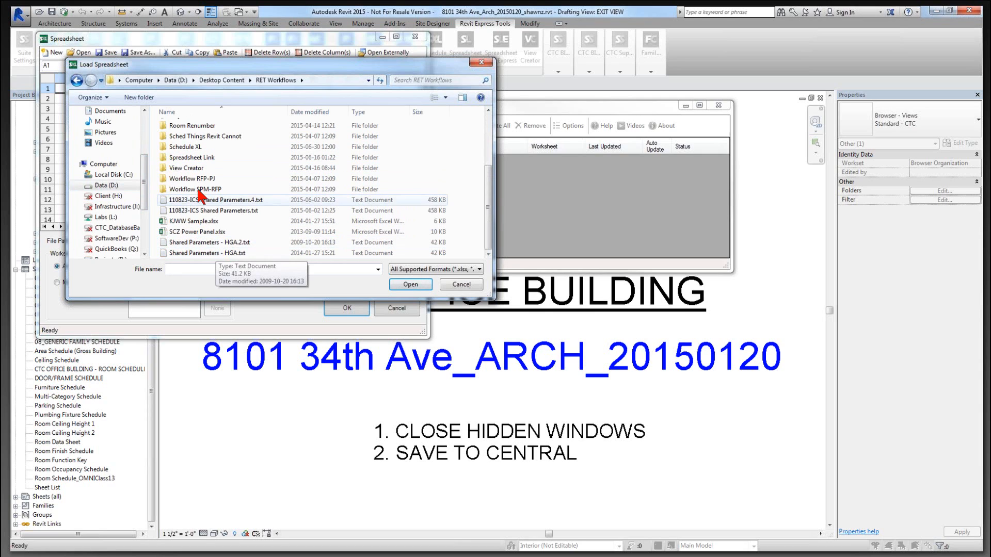
{"action": "double_click", "coordinate": [186, 147]}
{"action": "left_click", "coordinate": [208, 139]}
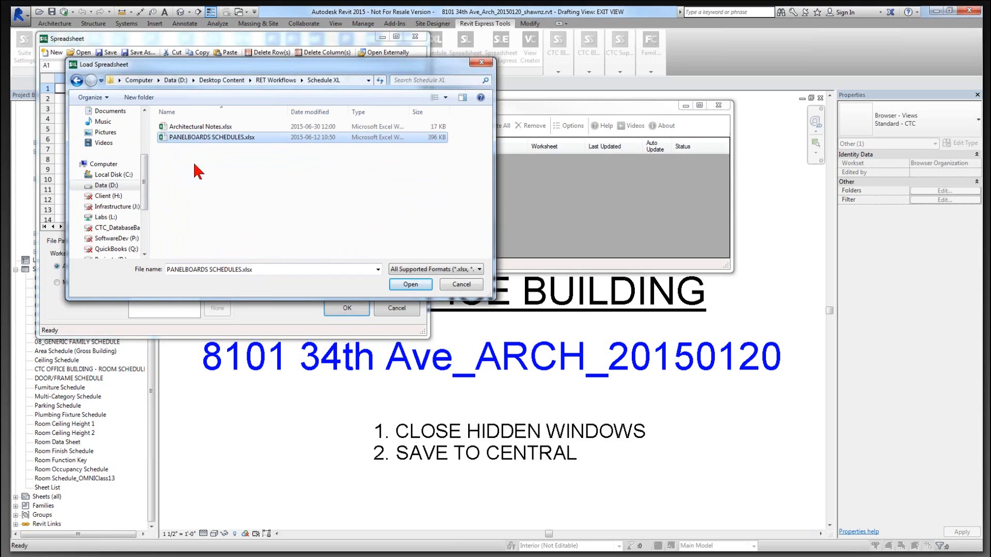
{"action": "left_click", "coordinate": [409, 285]}
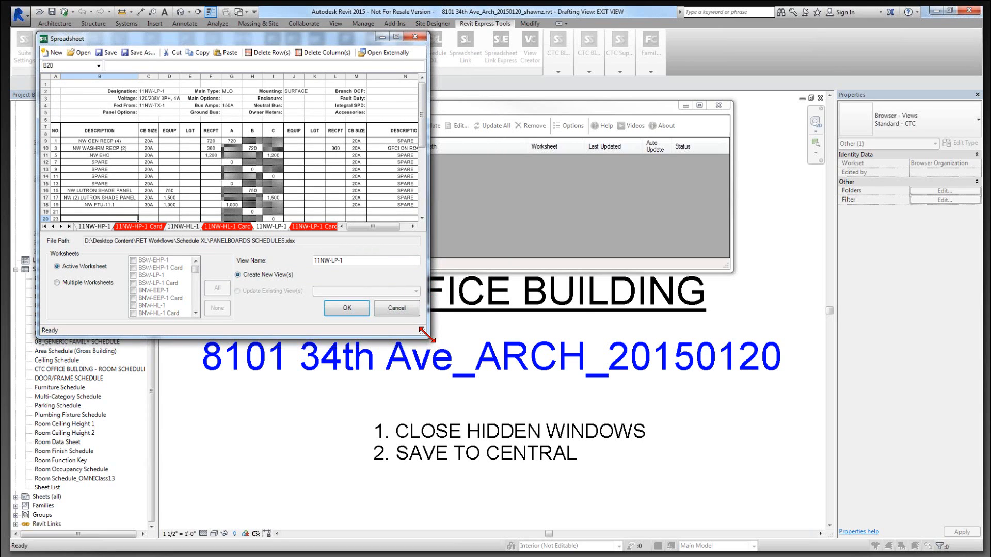
Step: Create a new schedule view named 11NW-LP-1 from only the active 11NW-LP-1 worksheet
{"action": "left_click_drag", "start_coordinate": [426, 335], "coordinate": [540, 516]}
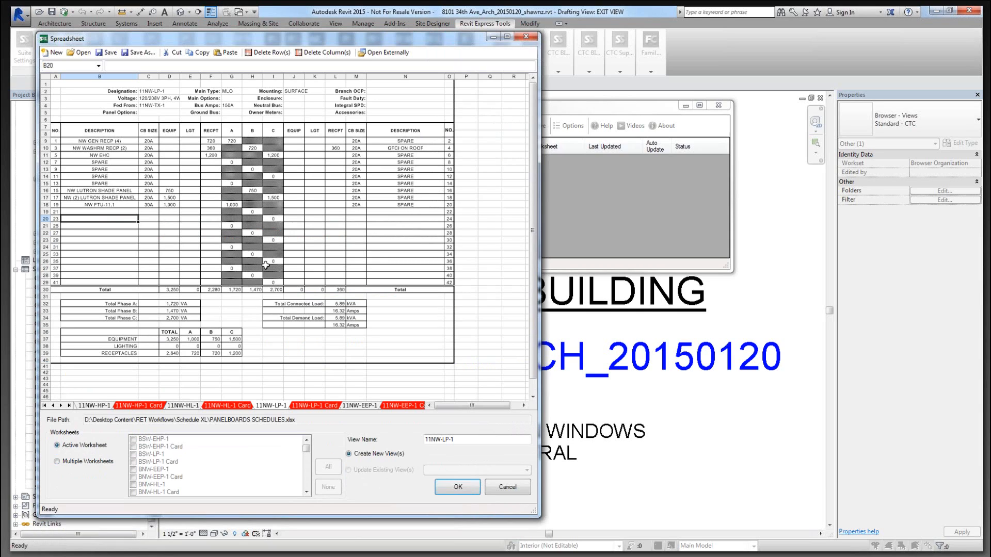
{"action": "left_click", "coordinate": [118, 91]}
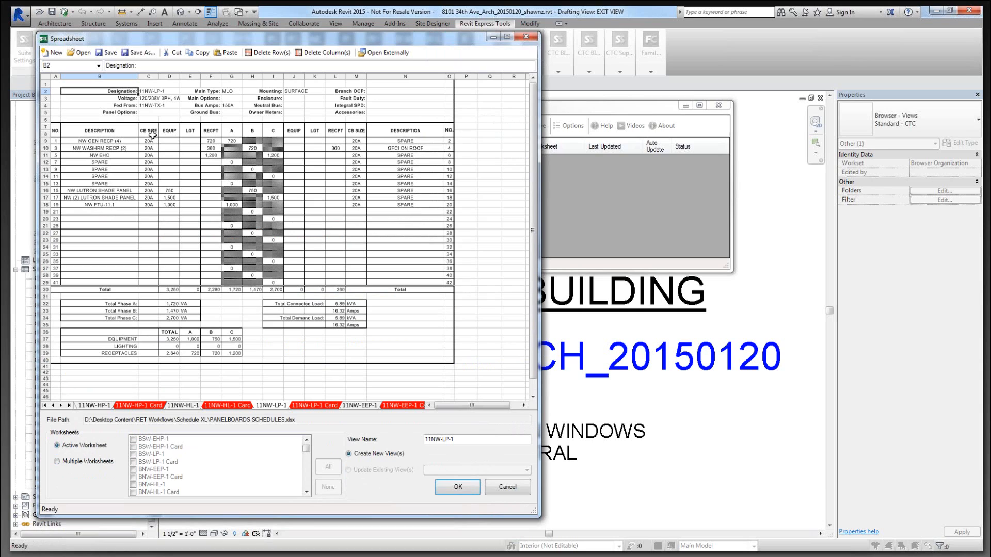
{"action": "left_click", "coordinate": [108, 132]}
{"action": "left_click", "coordinate": [115, 156]}
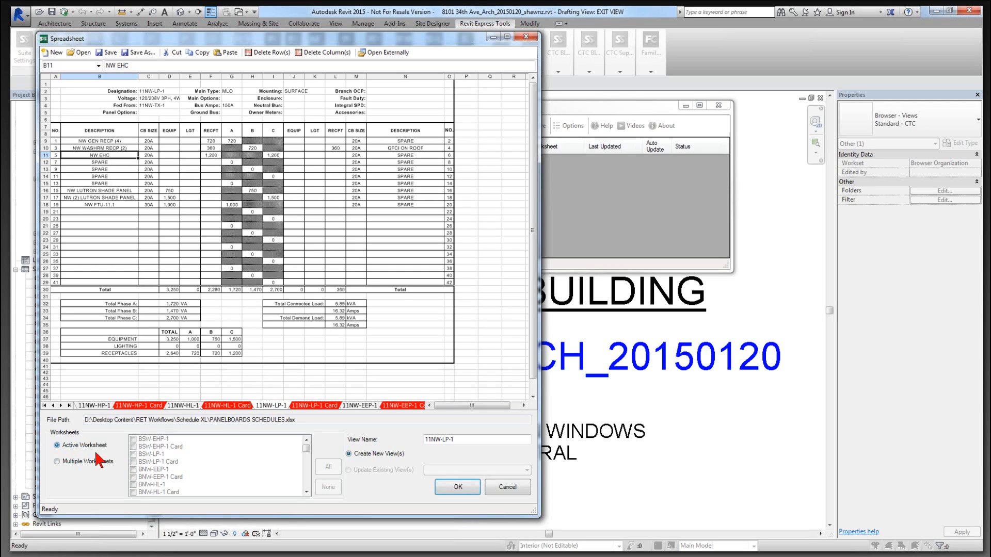
{"action": "left_click", "coordinate": [69, 462]}
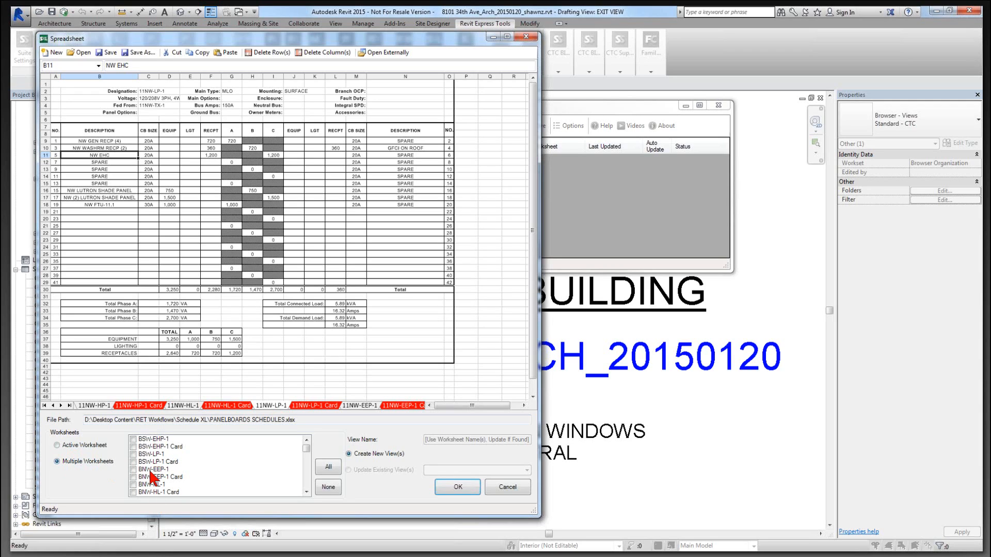
{"action": "left_click", "coordinate": [86, 447]}
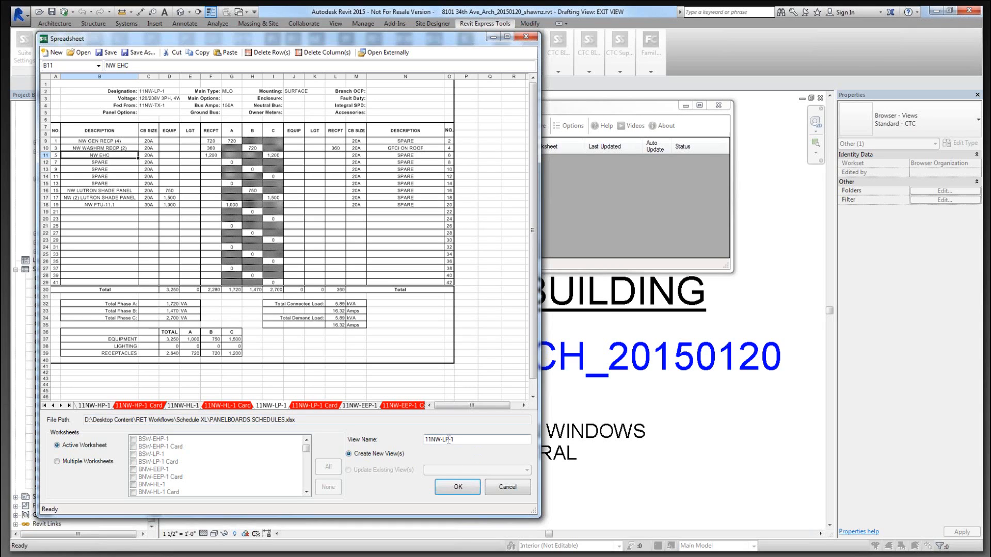
{"action": "left_click_drag", "start_coordinate": [464, 440], "coordinate": [412, 437]}
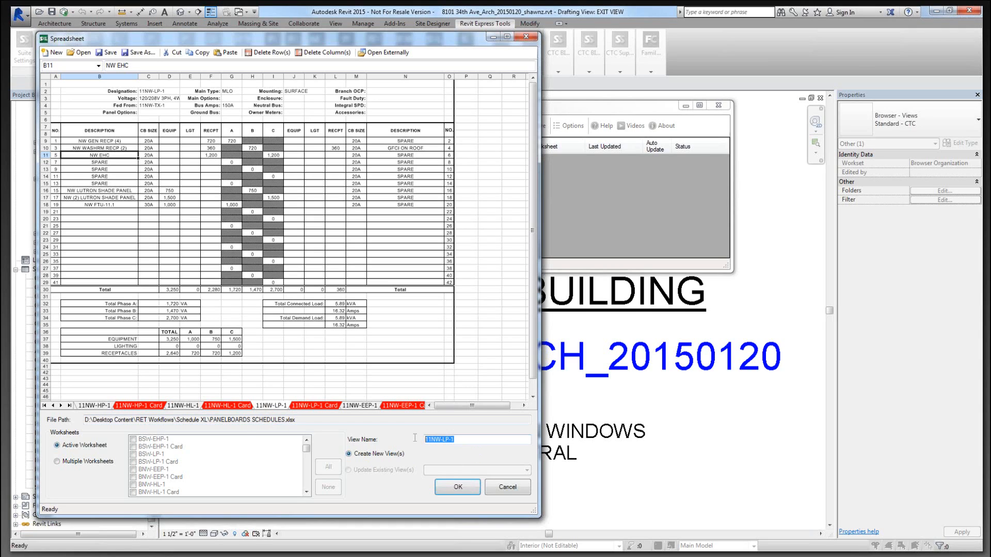
{"action": "left_click", "coordinate": [457, 491]}
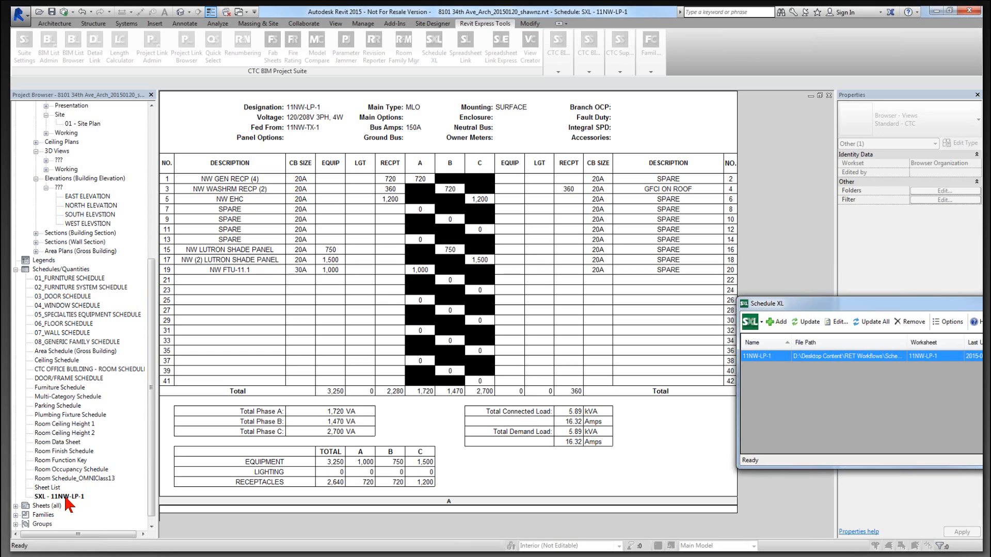
Step: Edit the linked 11NW-LP-1 worksheet, copying the SPARE description and 20A breaker size from circuit 13 to circuit 21
{"action": "left_click_drag", "start_coordinate": [956, 299], "coordinate": [565, 127]}
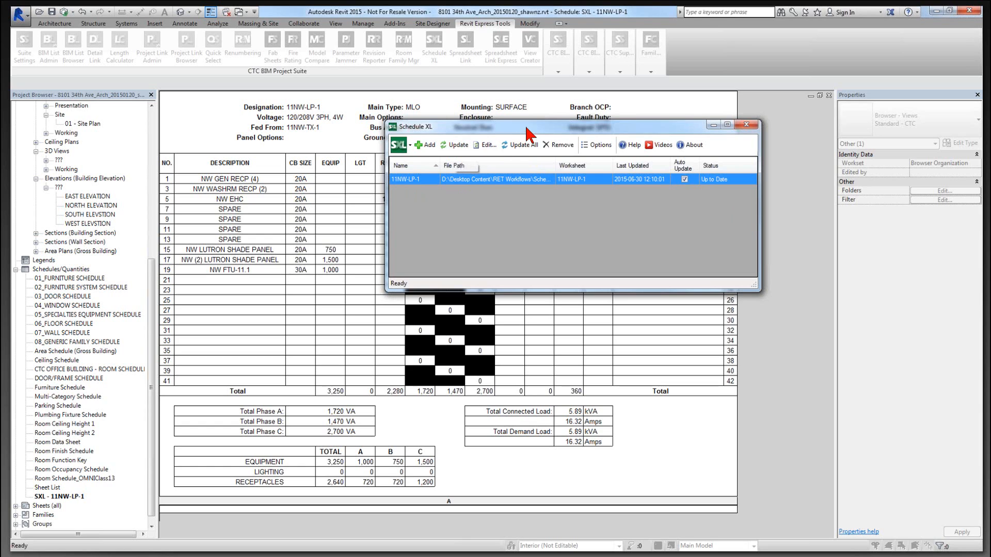
{"action": "left_click_drag", "start_coordinate": [555, 123], "coordinate": [646, 110]}
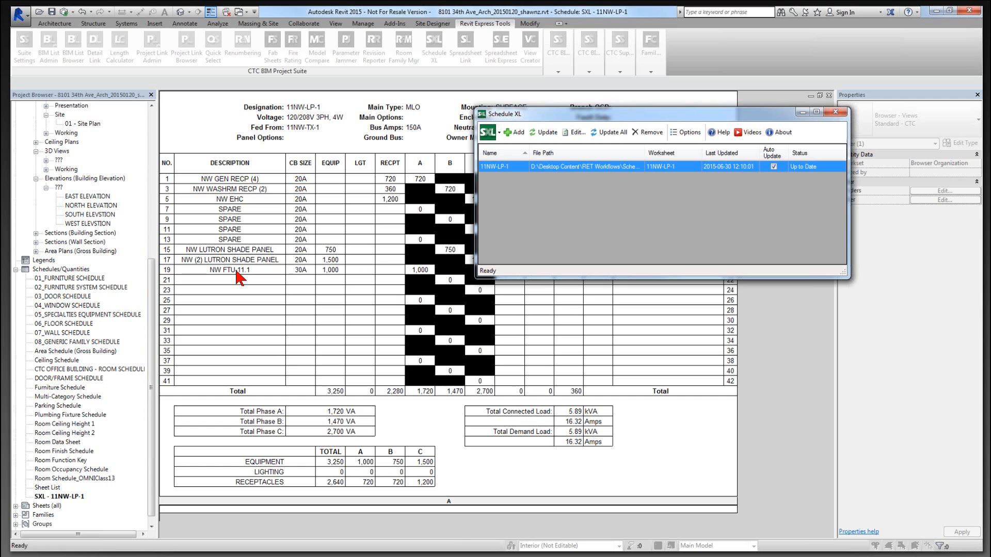
{"action": "left_click", "coordinate": [573, 133]}
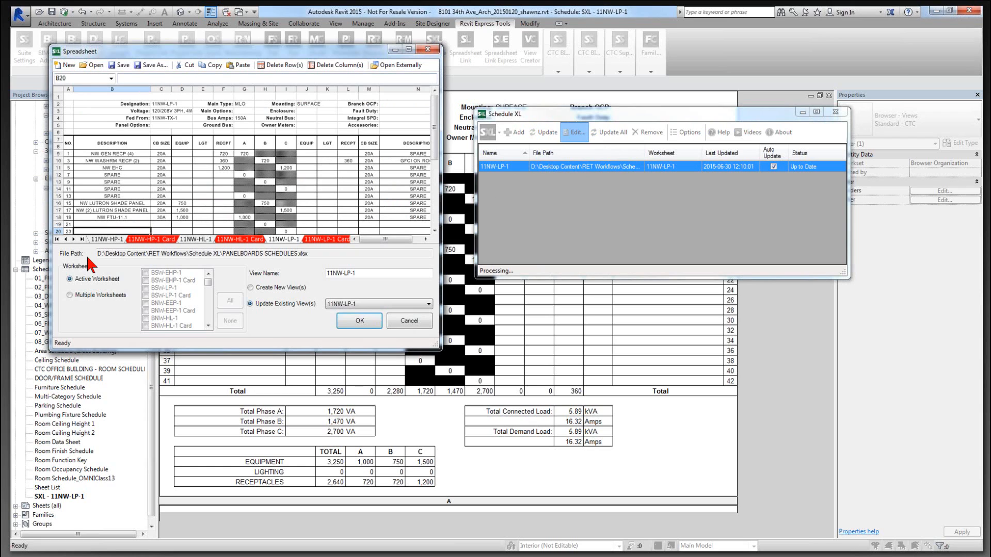
{"action": "left_click_drag", "start_coordinate": [434, 343], "coordinate": [520, 463]}
{"action": "left_click", "coordinate": [116, 217]}
{"action": "left_click", "coordinate": [133, 227]}
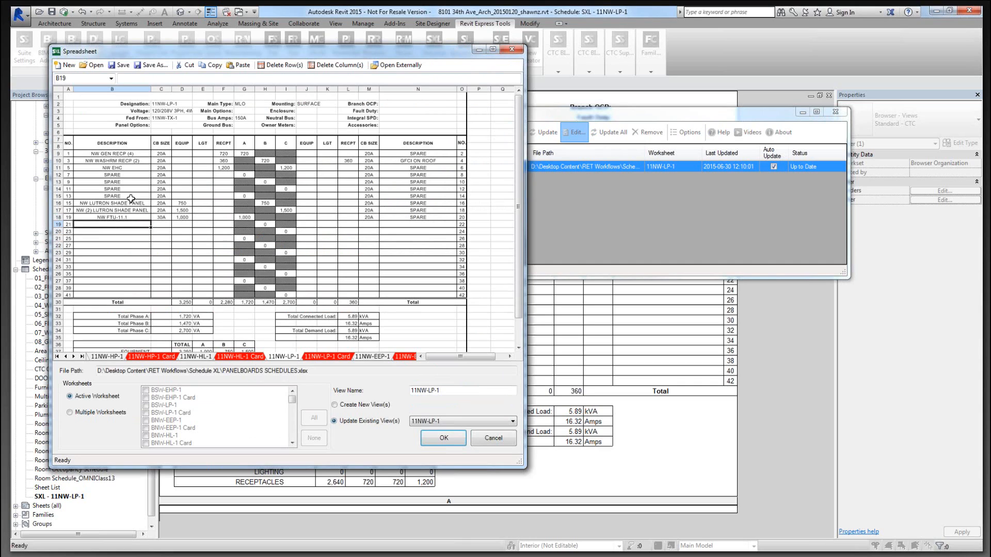
{"action": "left_click_drag", "start_coordinate": [131, 198], "coordinate": [160, 197]}
{"action": "key", "text": "ctrl+c"}
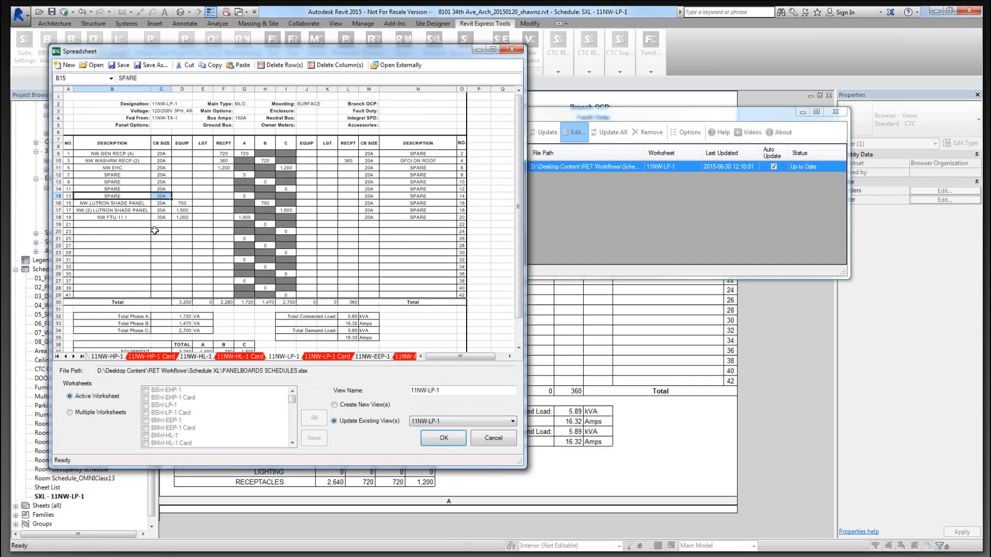
{"action": "left_click", "coordinate": [125, 224]}
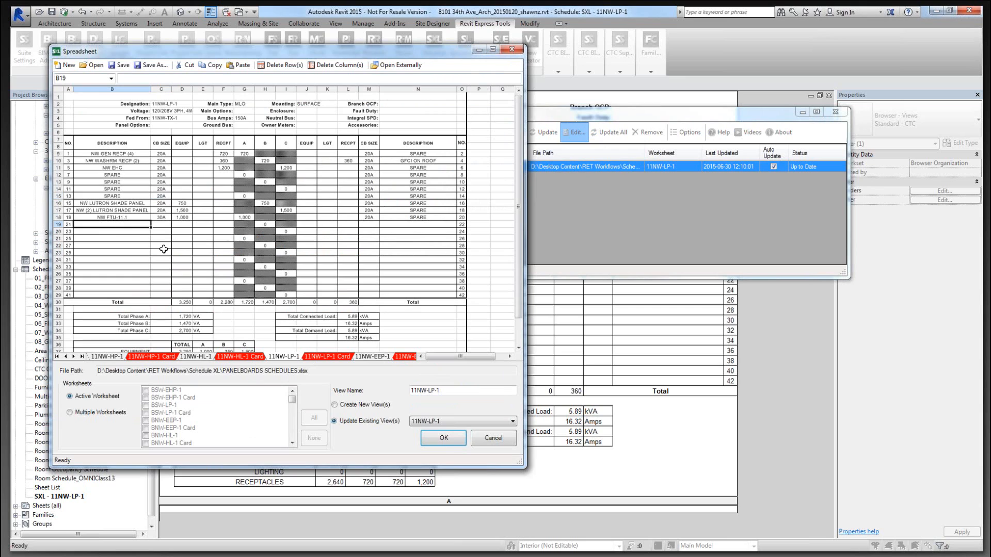
{"action": "key", "text": "ctrl+v"}
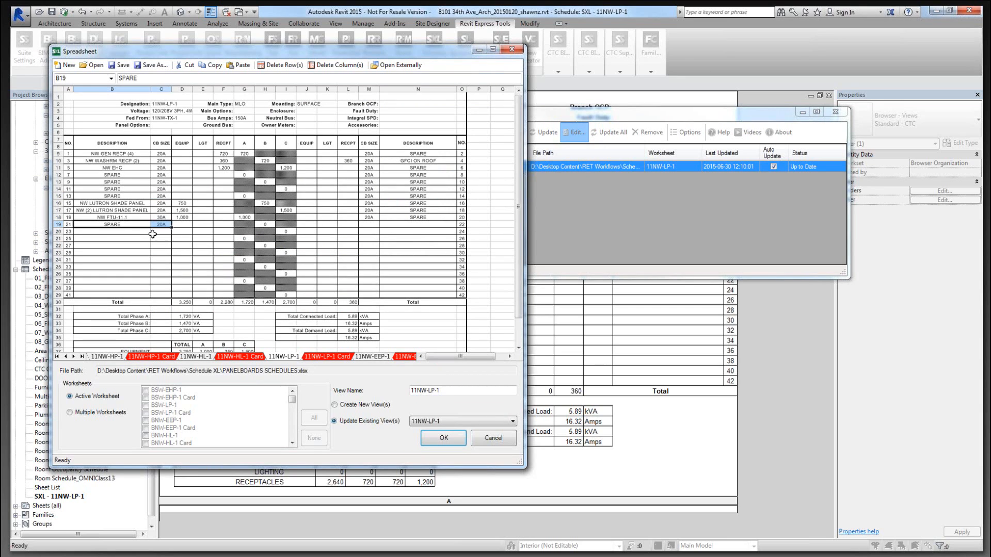
{"action": "left_click", "coordinate": [137, 239]}
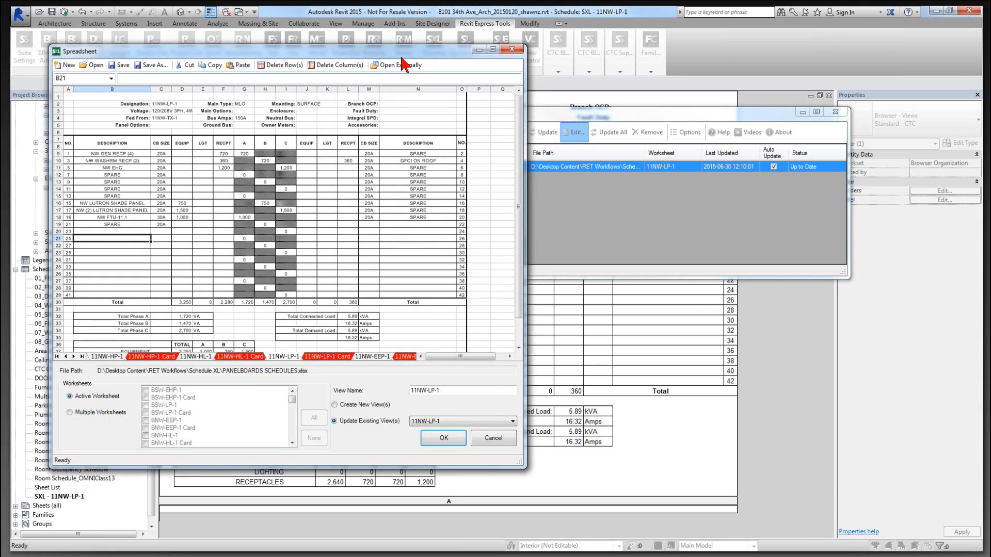
Step: Save the edited spreadsheet and update the existing 11NW-LP-1 schedule view with it
{"action": "left_click_drag", "start_coordinate": [400, 53], "coordinate": [699, 52]}
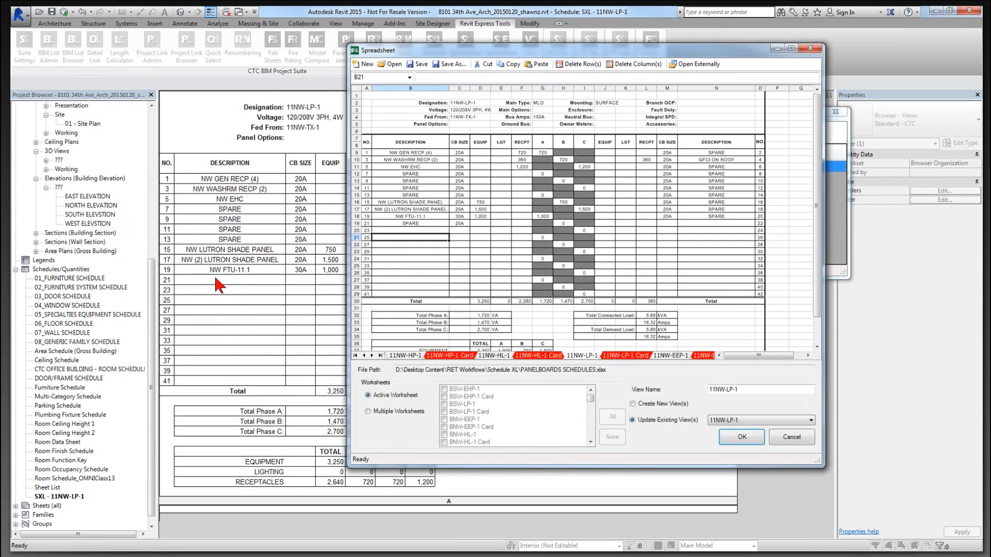
{"action": "left_click", "coordinate": [413, 224]}
{"action": "left_click", "coordinate": [459, 223]}
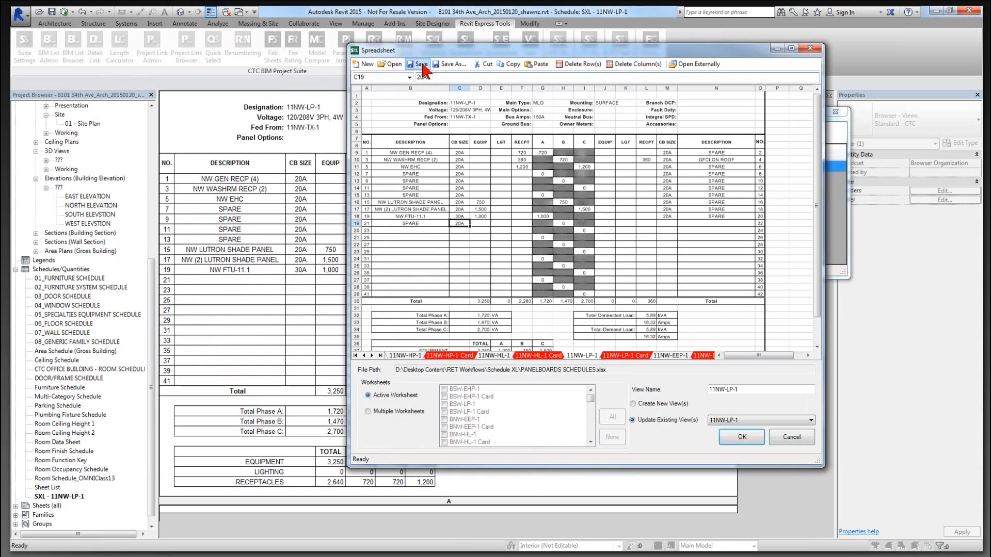
{"action": "left_click", "coordinate": [757, 438]}
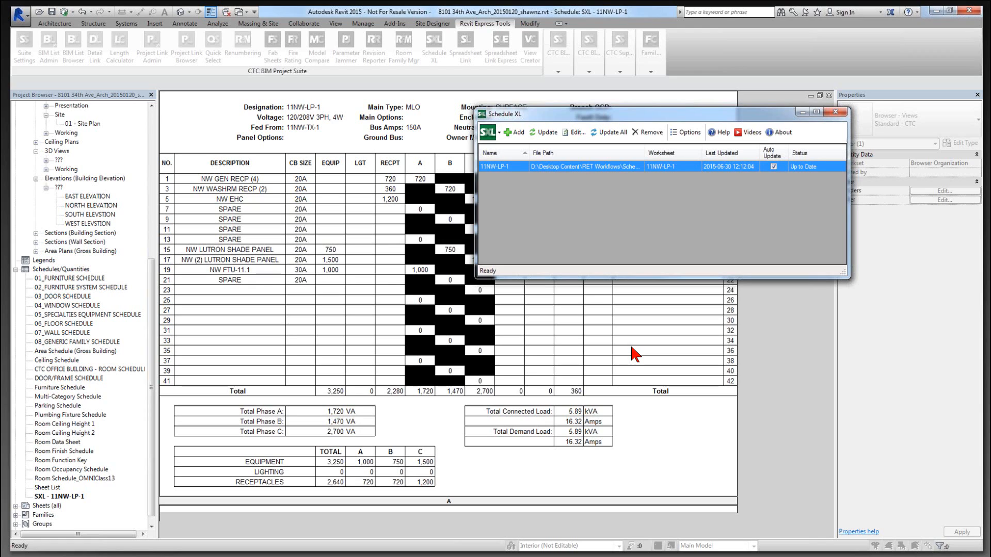
Step: Start a new schedule link in Schedule XL and load Architectural Notes.xlsx from the Schedule XL folder
{"action": "left_click", "coordinate": [518, 135]}
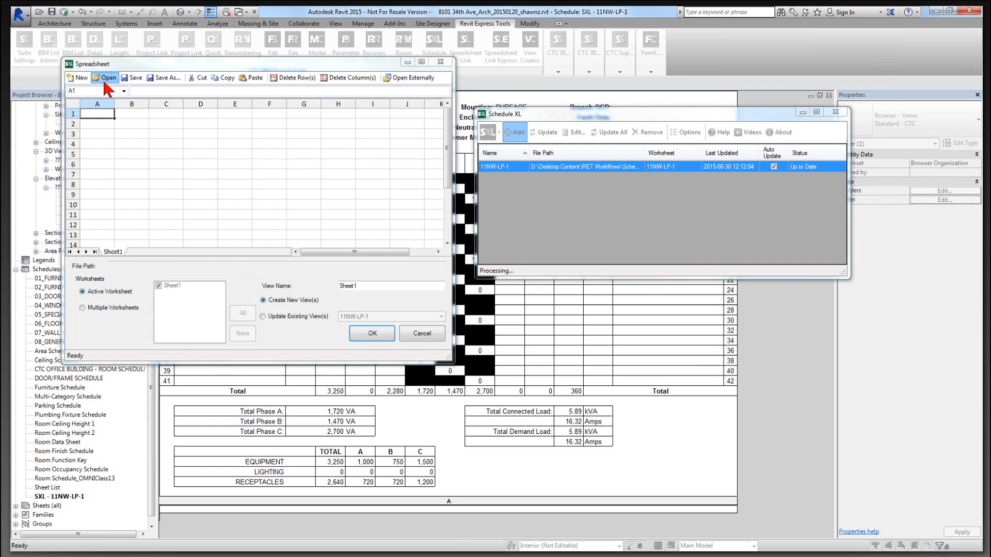
{"action": "left_click", "coordinate": [105, 78]}
{"action": "left_click", "coordinate": [236, 152]}
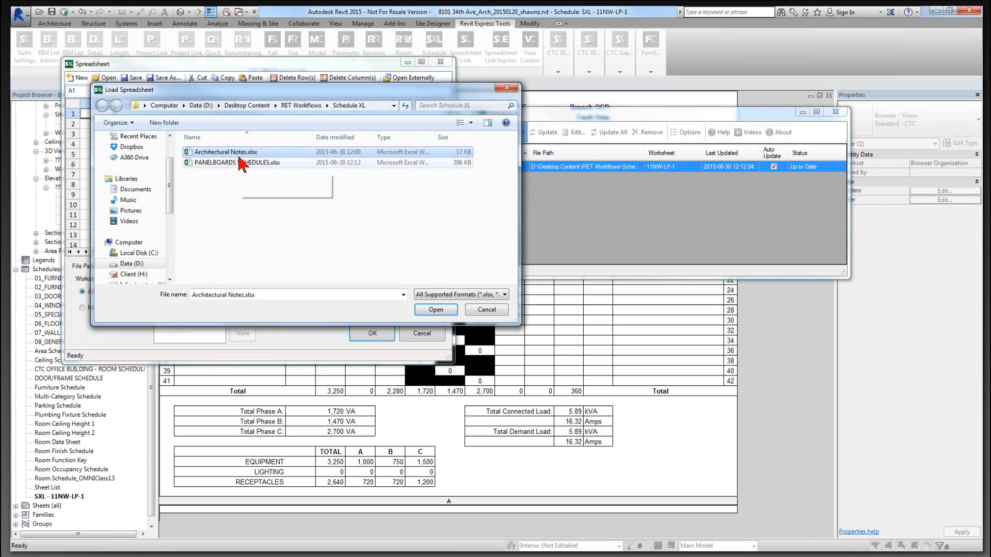
{"action": "left_click", "coordinate": [437, 310]}
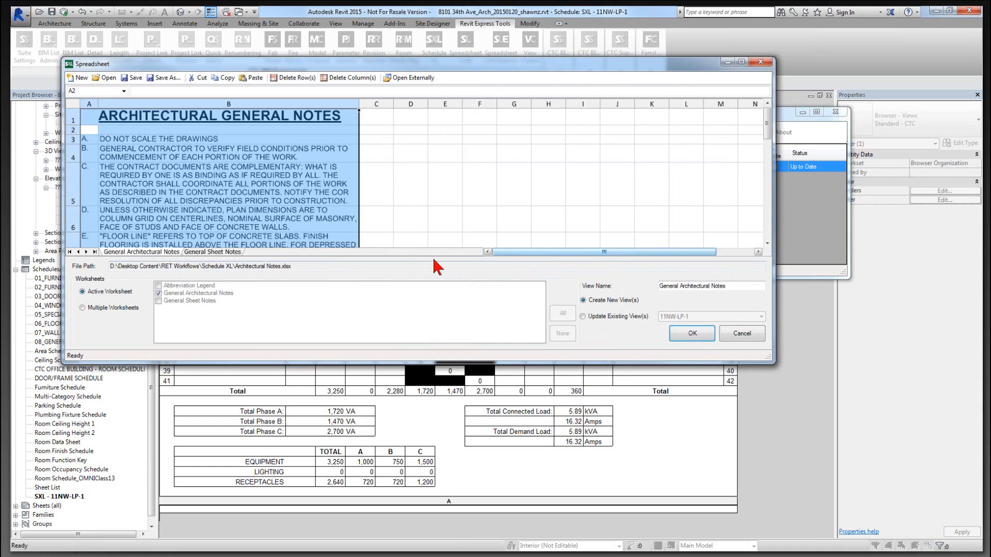
Step: Review the Abbreviation Legend, General Architectural Notes and General Sheet Notes worksheets in the enlarged spreadsheet preview
{"action": "left_click", "coordinate": [70, 252]}
{"action": "left_click", "coordinate": [126, 252]}
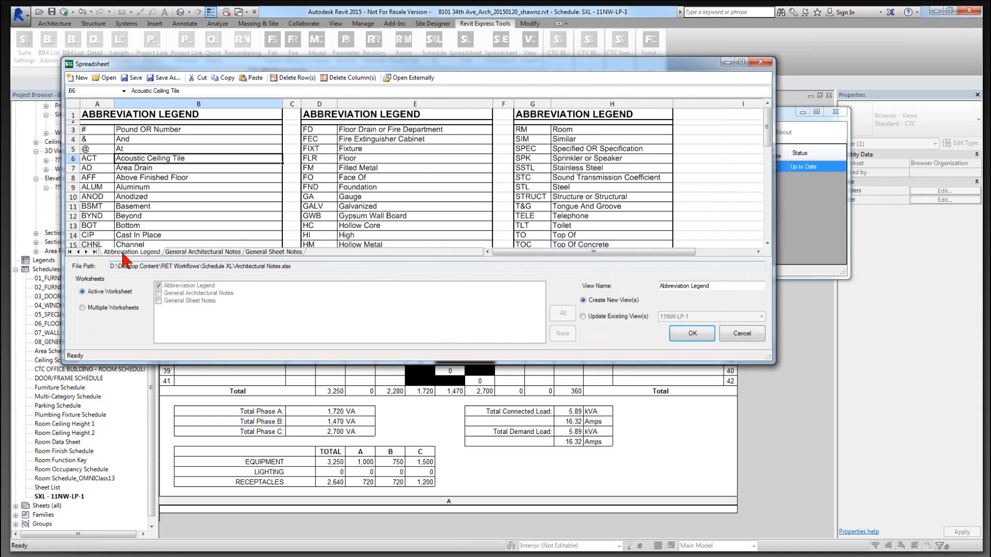
{"action": "left_click_drag", "start_coordinate": [301, 365], "coordinate": [300, 481]}
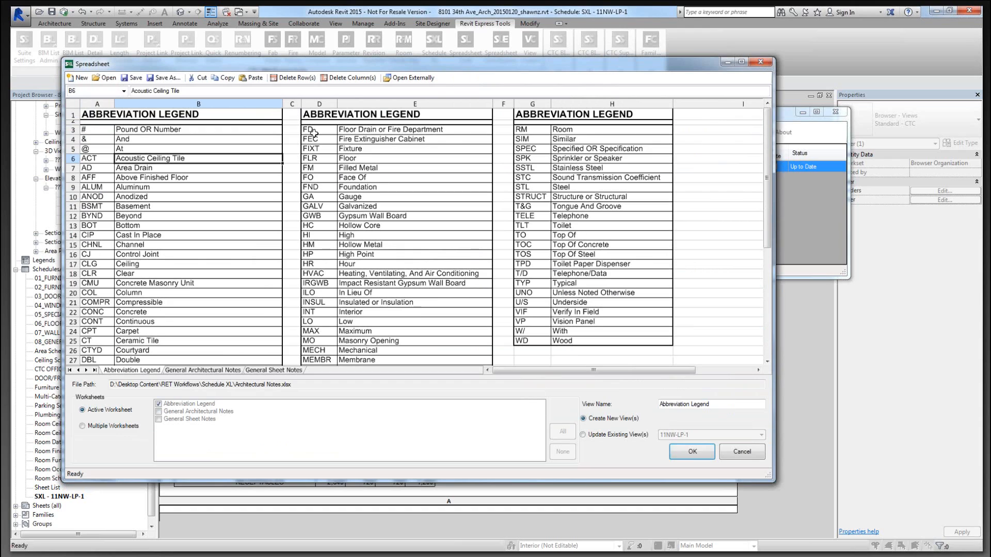
{"action": "left_click", "coordinate": [134, 115]}
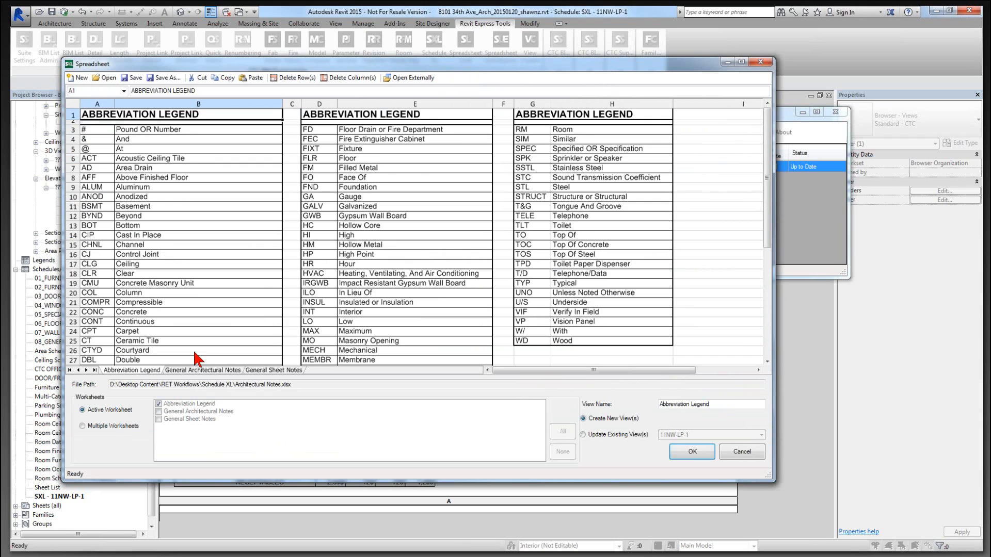
{"action": "left_click", "coordinate": [176, 371]}
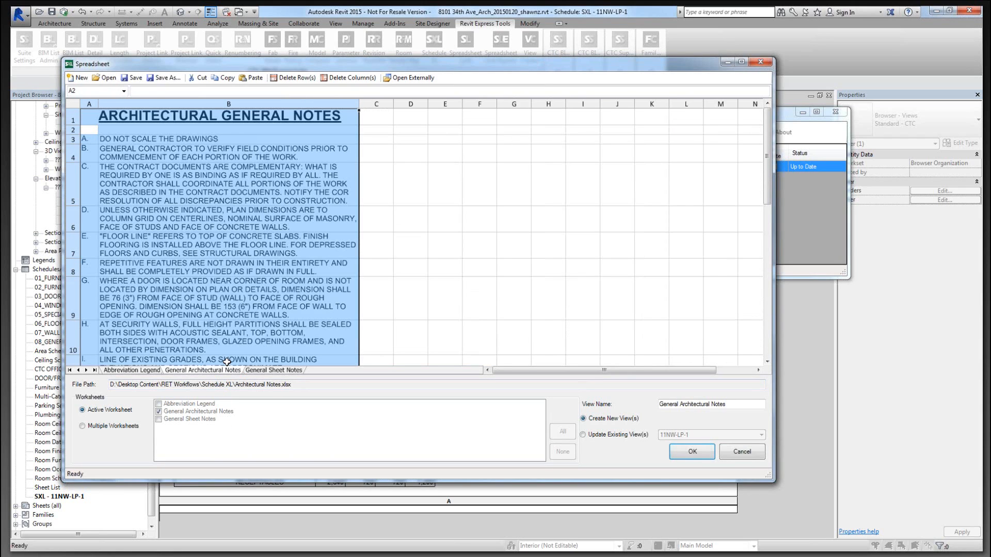
{"action": "left_click", "coordinate": [184, 273]}
{"action": "left_click", "coordinate": [123, 115]}
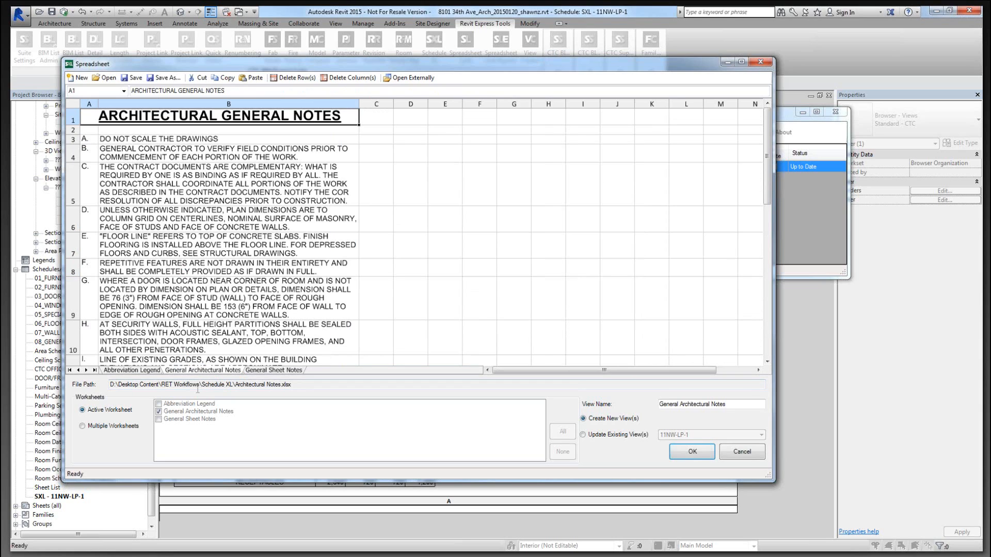
{"action": "left_click", "coordinate": [254, 371]}
{"action": "left_click", "coordinate": [231, 251]}
{"action": "left_click_drag", "start_coordinate": [174, 119], "coordinate": [192, 319]}
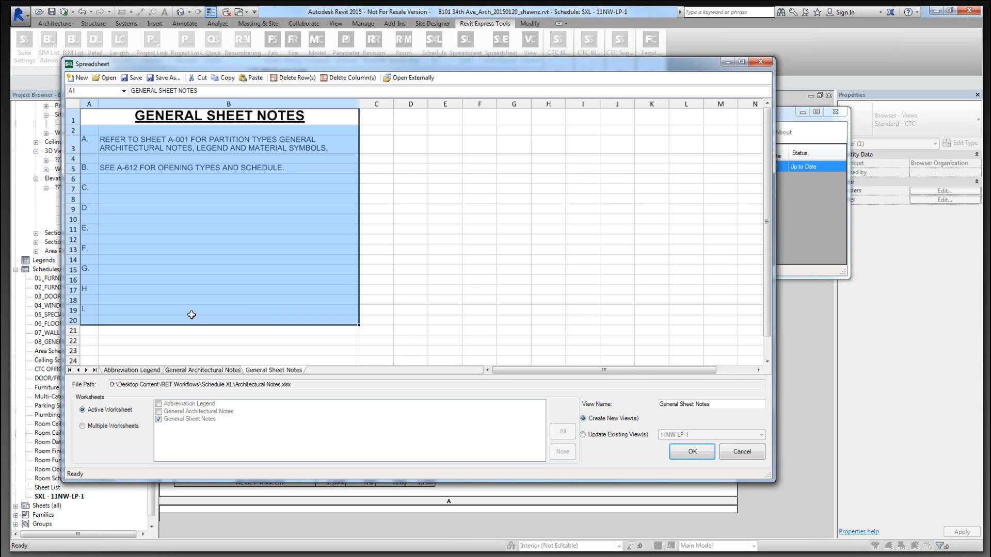
Step: Create new schedule views from the Abbreviation Legend, General Architectural Notes and General Sheet Notes worksheets together, and close Schedule XL
{"action": "left_click", "coordinate": [113, 426]}
{"action": "left_click", "coordinate": [159, 403]}
{"action": "left_click", "coordinate": [158, 411]}
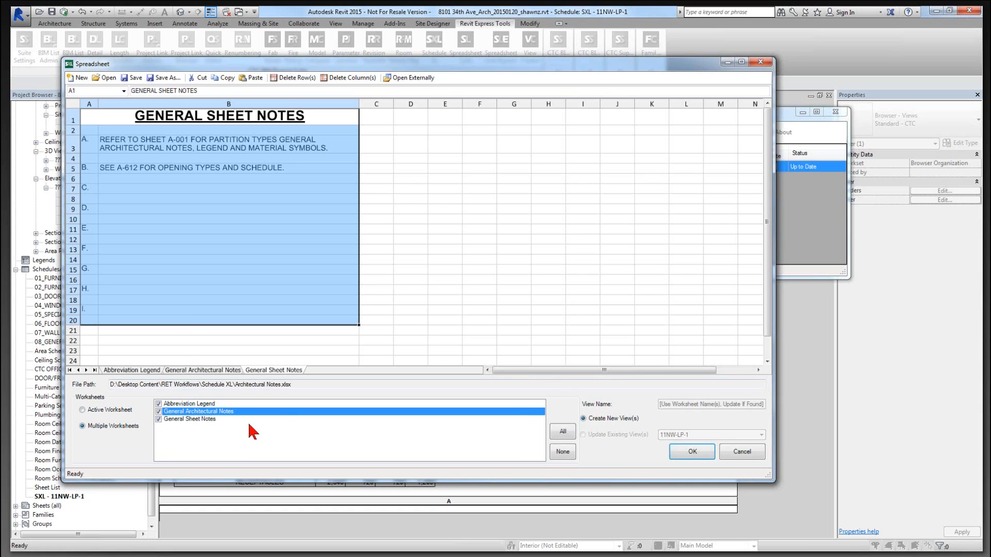
{"action": "left_click", "coordinate": [691, 454]}
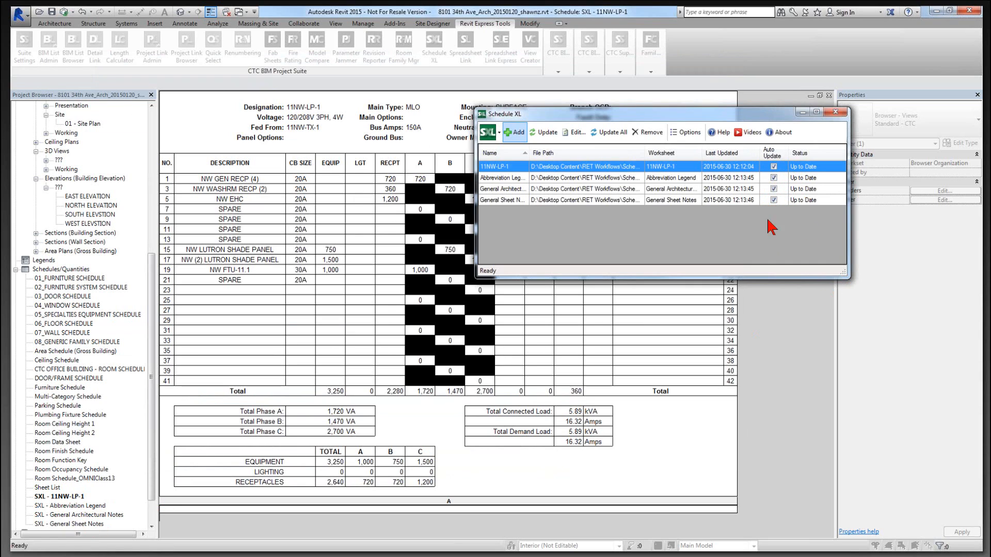
{"action": "left_click", "coordinate": [838, 112]}
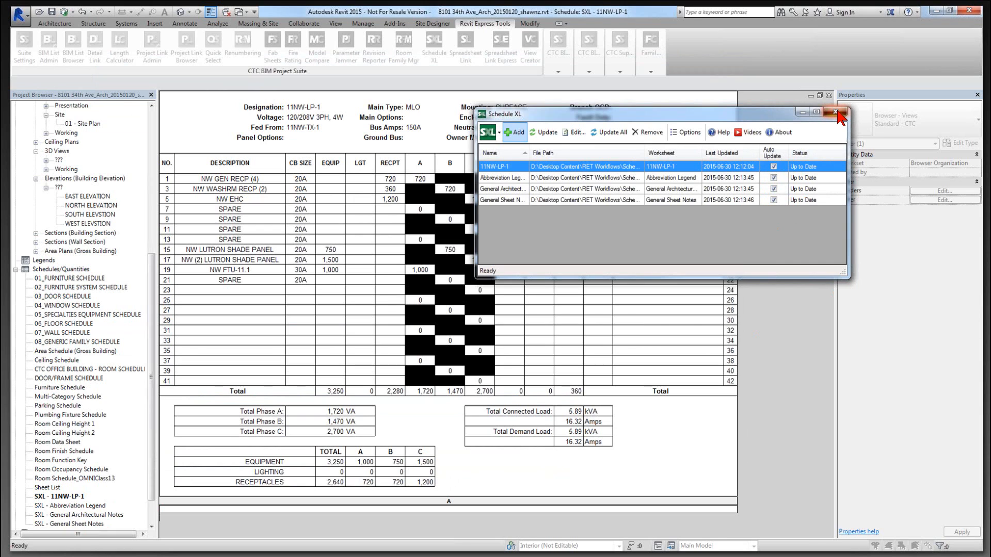
Step: Check the SXL - General Sheet Notes schedule and place it on sheet A101 - MAIN FLOOR PLAN, in the upper corner beside the title block
{"action": "double_click", "coordinate": [95, 523]}
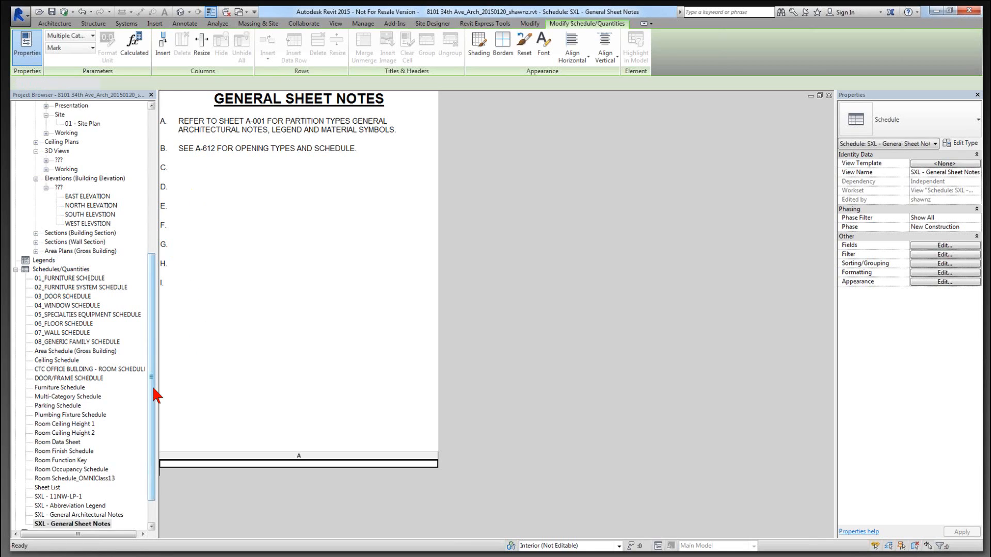
{"action": "left_click_drag", "start_coordinate": [151, 385], "coordinate": [155, 431]}
{"action": "left_click", "coordinate": [73, 269]}
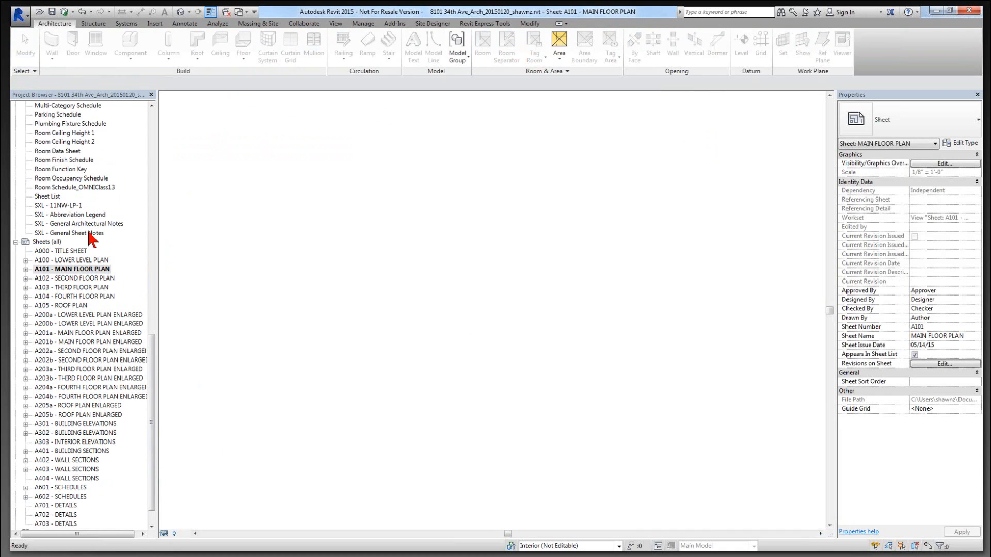
{"action": "left_click_drag", "start_coordinate": [86, 233], "coordinate": [622, 195]}
{"action": "left_click", "coordinate": [643, 181]}
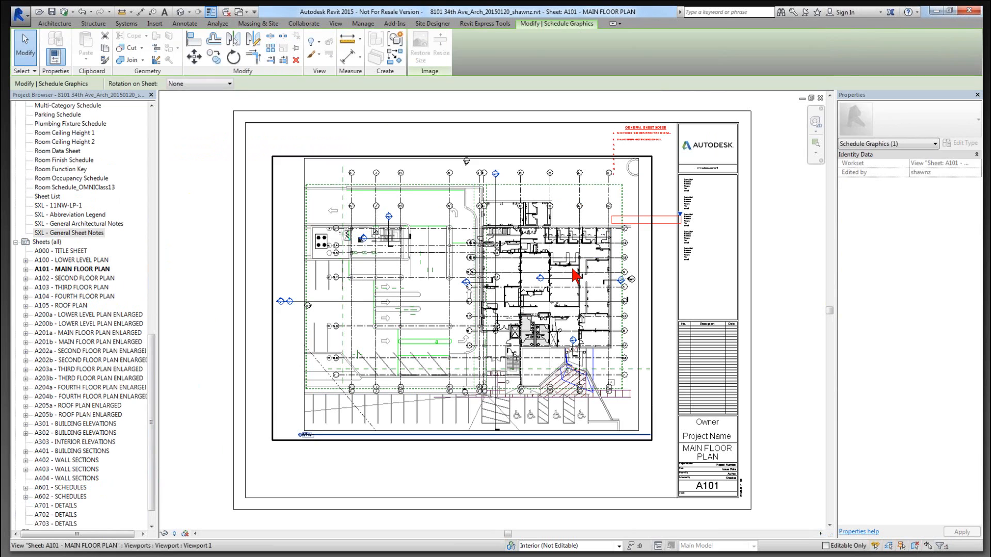
{"action": "key", "text": "Escape"}
Step: Move the floor plan viewport on sheet A101 clear of the general sheet notes and inspect the placed notes up close
{"action": "left_click", "coordinate": [539, 158]}
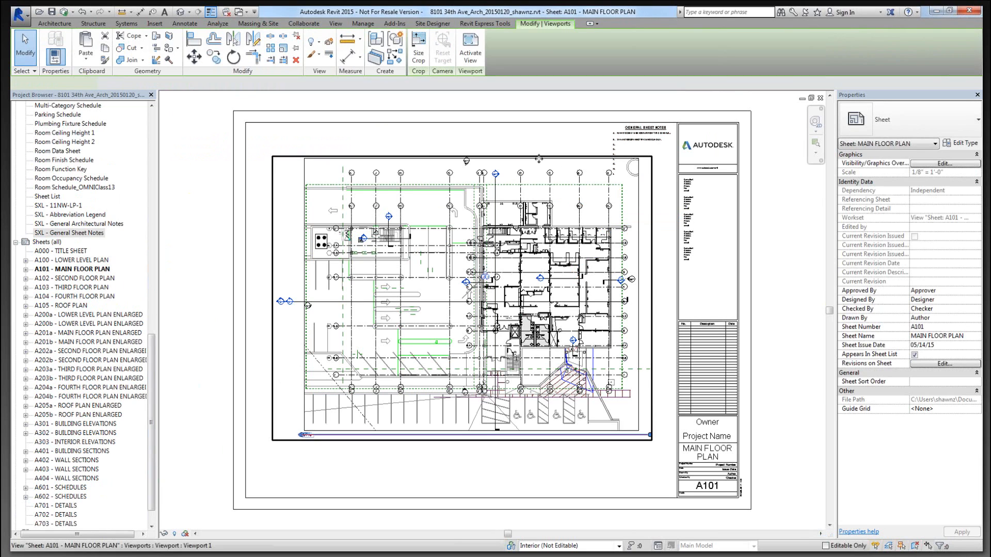
{"action": "left_click_drag", "start_coordinate": [539, 158], "coordinate": [524, 204]}
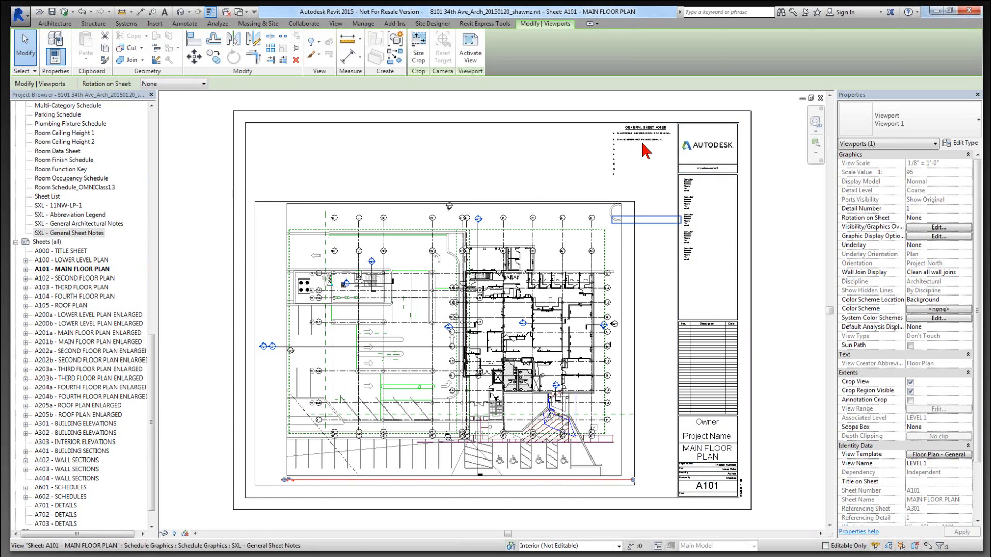
{"action": "scroll", "coordinate": [642, 146], "scroll_direction": "up", "scroll_amount": 1}
{"action": "scroll", "coordinate": [655, 139], "scroll_direction": "up", "scroll_amount": 5}
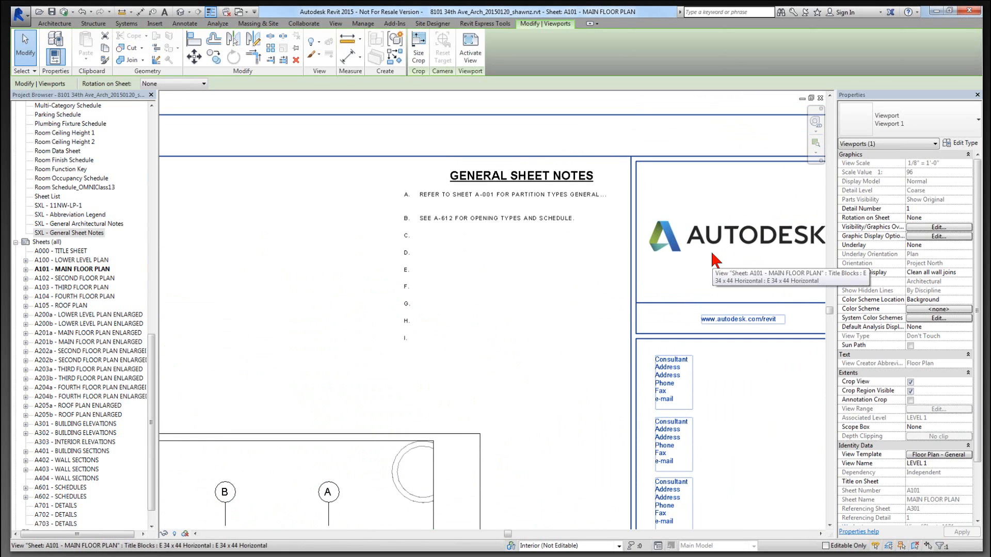
Step: Save the project and synchronize it with the central model, compacting the central model and relinquishing view worksets and borrowed elements
{"action": "left_click", "coordinate": [56, 12]}
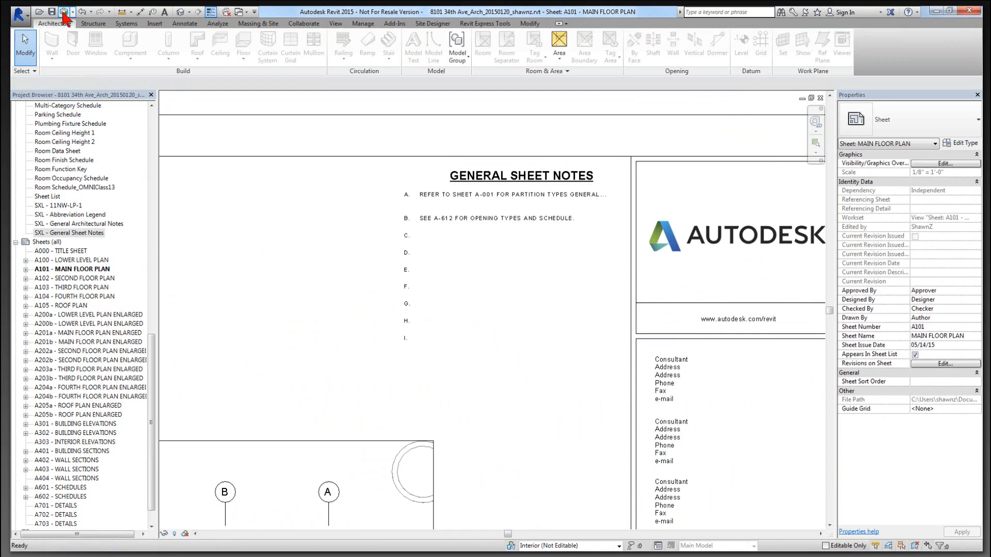
{"action": "left_click", "coordinate": [64, 12]}
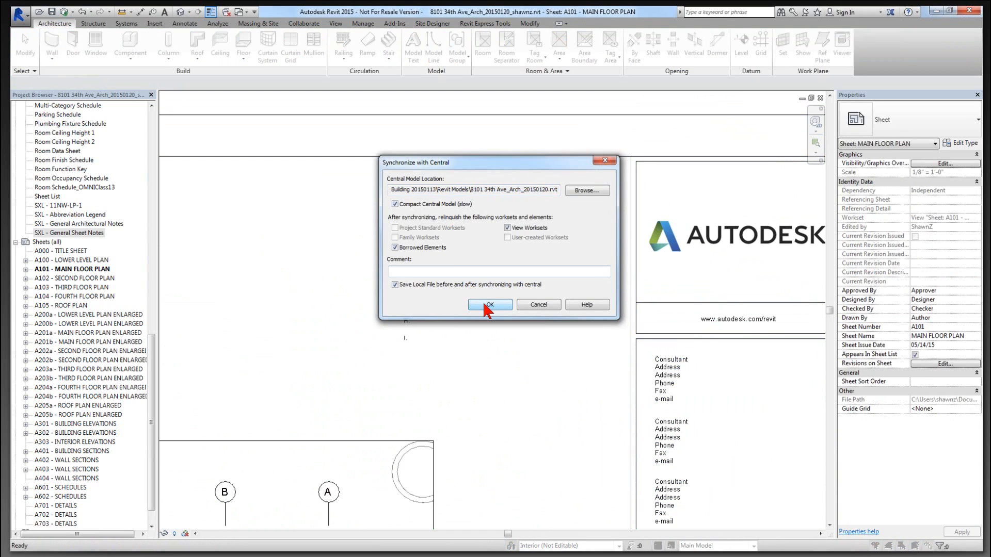
{"action": "left_click", "coordinate": [488, 306]}
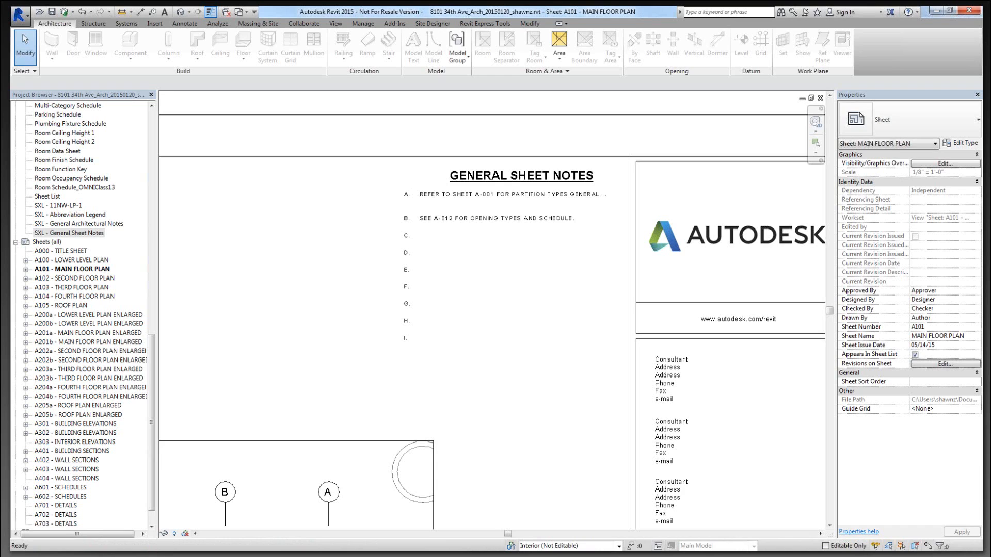
Step: Switch to the Schedule XL folder, open Architectural Notes.xlsx in Excel and close Revit
{"action": "left_click_drag", "start_coordinate": [0, 147], "coordinate": [517, 59]}
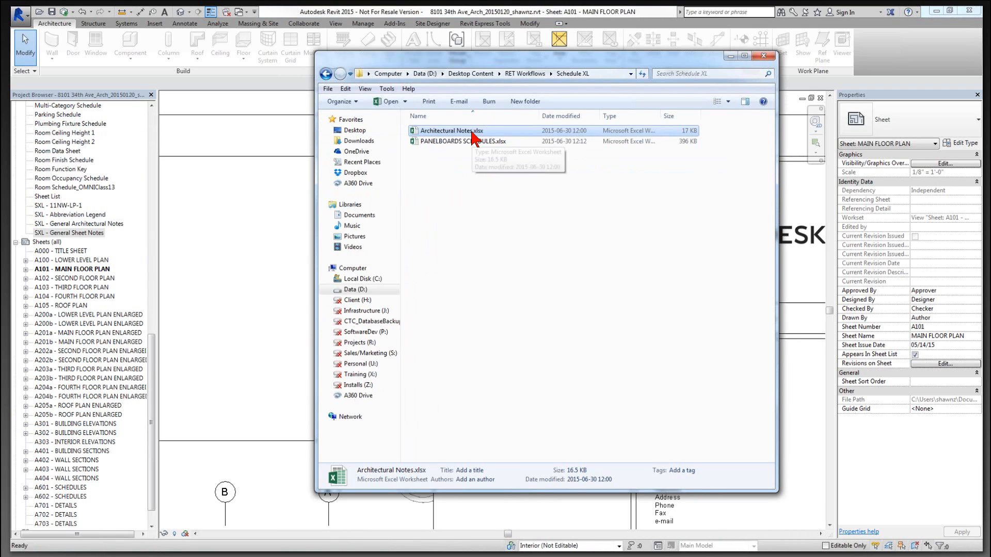
{"action": "double_click", "coordinate": [473, 132]}
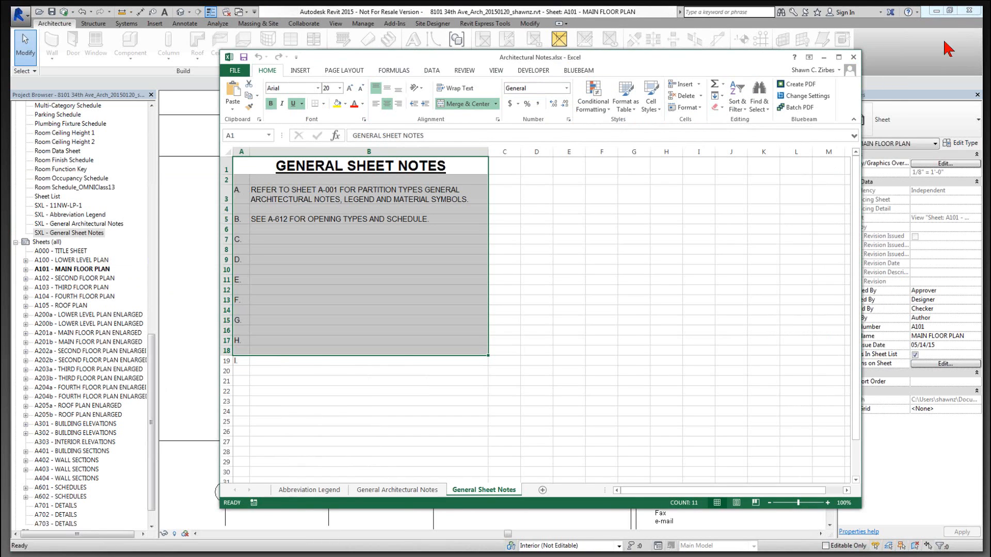
{"action": "left_click", "coordinate": [970, 11]}
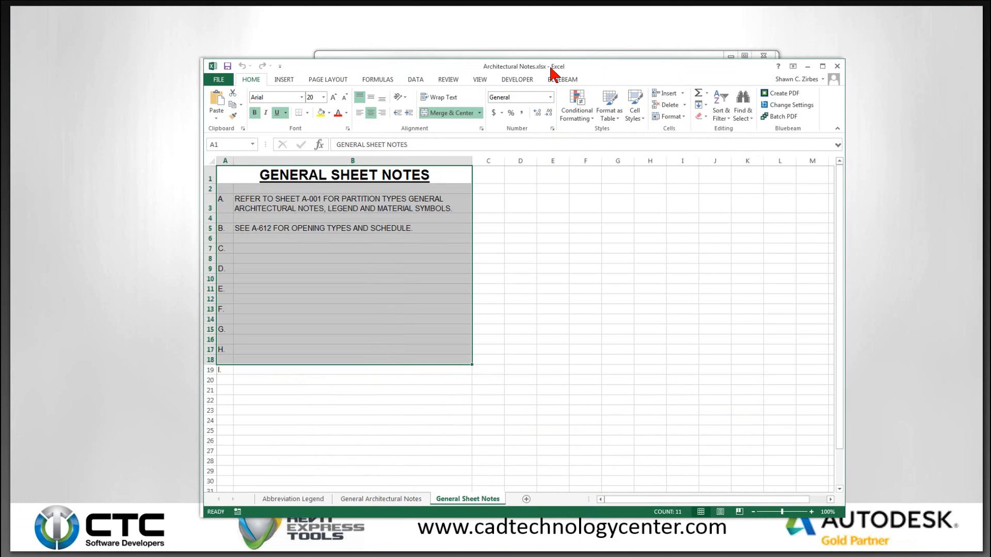
{"action": "left_click_drag", "start_coordinate": [552, 73], "coordinate": [540, 46]}
Step: Delete the empty rows 21 to 37 below the notes on the General Sheet Notes worksheet
{"action": "left_click", "coordinate": [298, 358]}
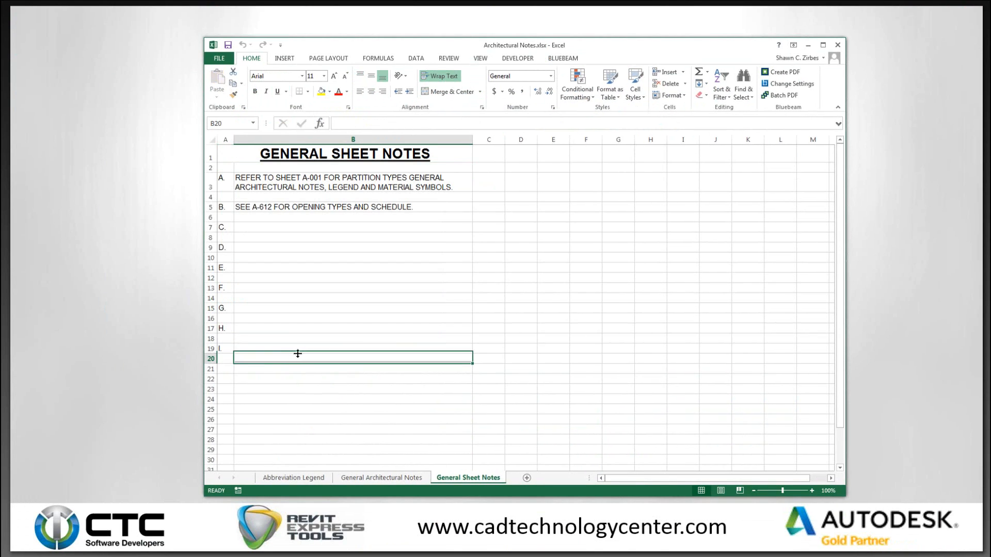
{"action": "left_click_drag", "start_coordinate": [208, 370], "coordinate": [216, 491]}
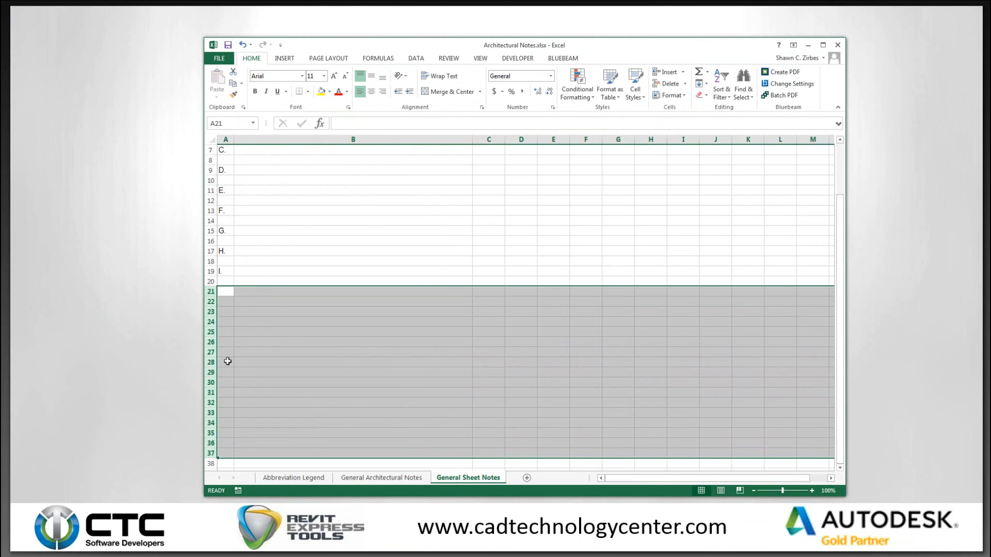
{"action": "right_click", "coordinate": [211, 294]}
{"action": "left_click", "coordinate": [243, 381]}
Step: Apply a thick outline border around the whole notes block, rows 1 to 20 of columns A and B
{"action": "left_click_drag", "start_coordinate": [416, 281], "coordinate": [292, 161]}
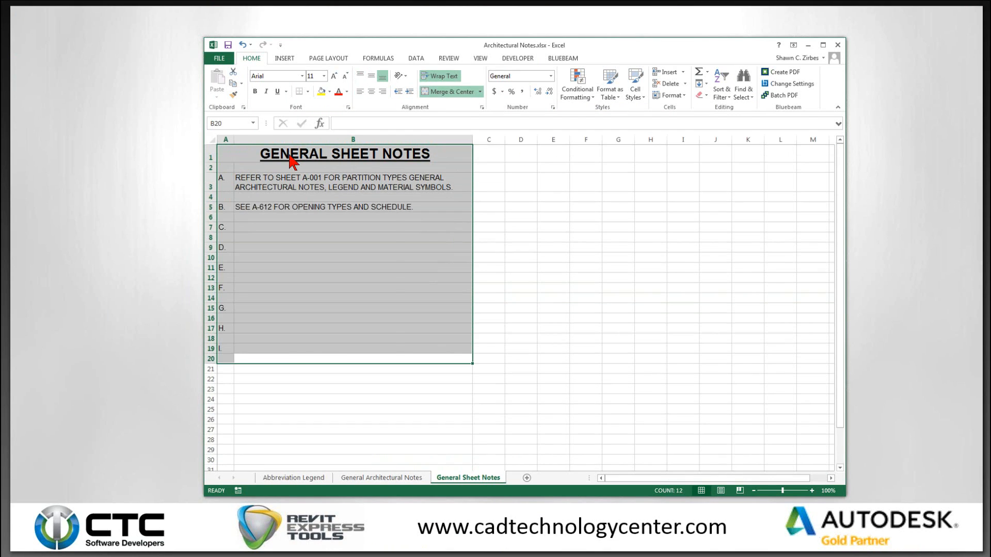
{"action": "right_click", "coordinate": [291, 157]}
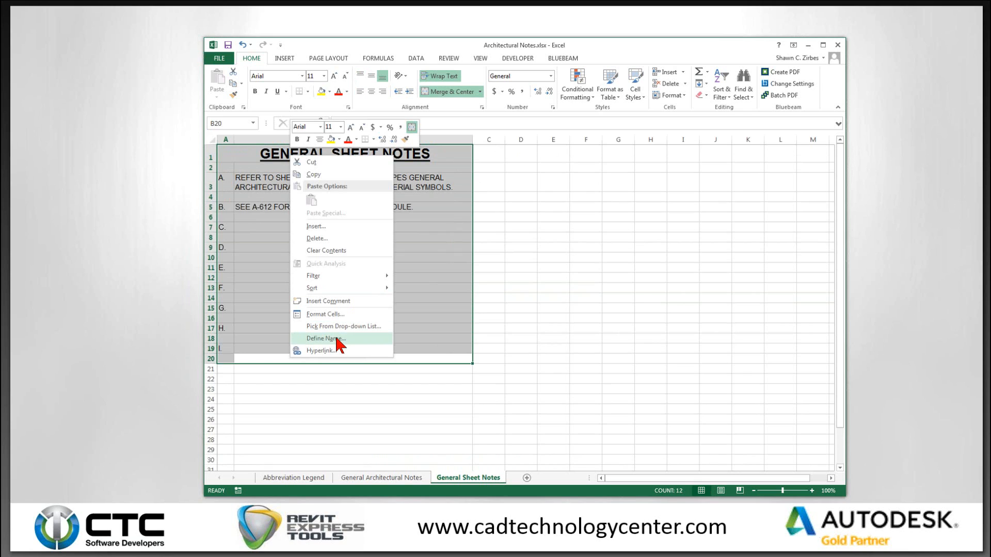
{"action": "left_click", "coordinate": [340, 312]}
{"action": "left_click", "coordinate": [316, 216]}
{"action": "left_click", "coordinate": [353, 247]}
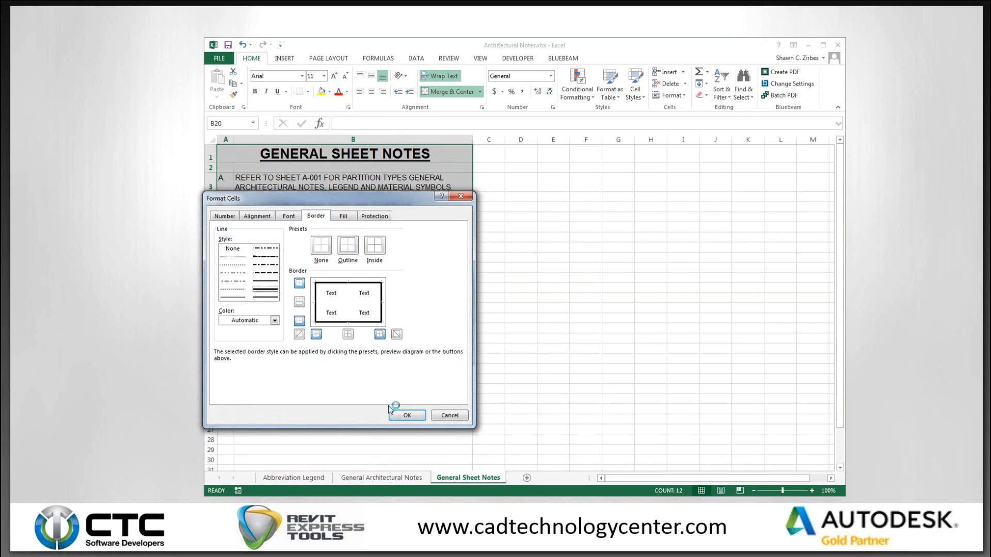
{"action": "left_click", "coordinate": [406, 415]}
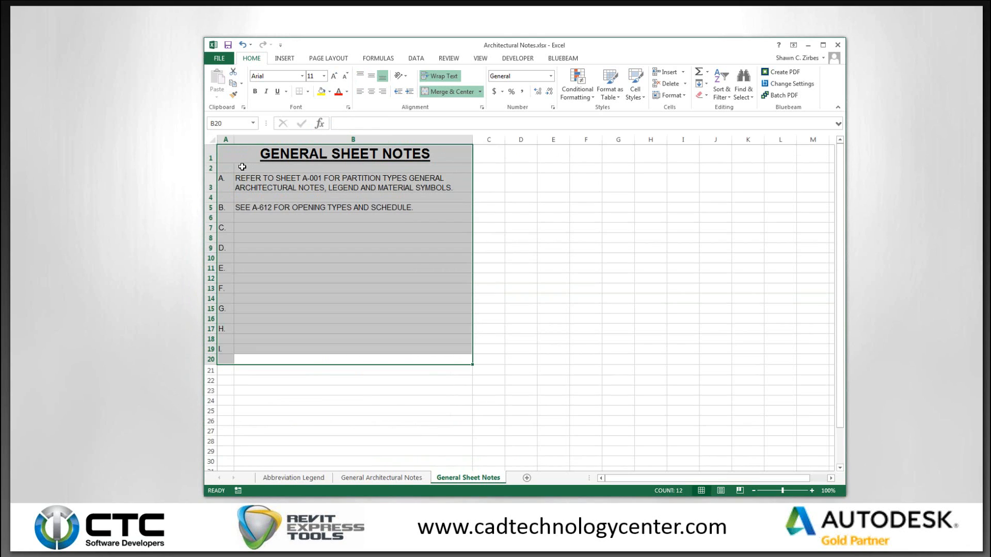
Step: Add a bottom border across row 2 to separate the GENERAL SHEET NOTES title from the notes
{"action": "left_click", "coordinate": [242, 167]}
{"action": "right_click", "coordinate": [233, 171]}
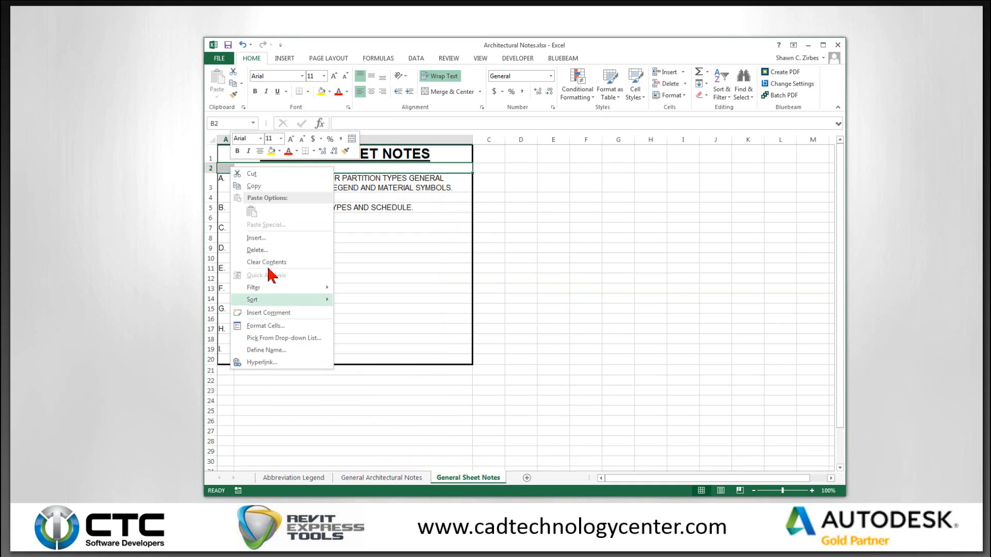
{"action": "left_click", "coordinate": [271, 324]}
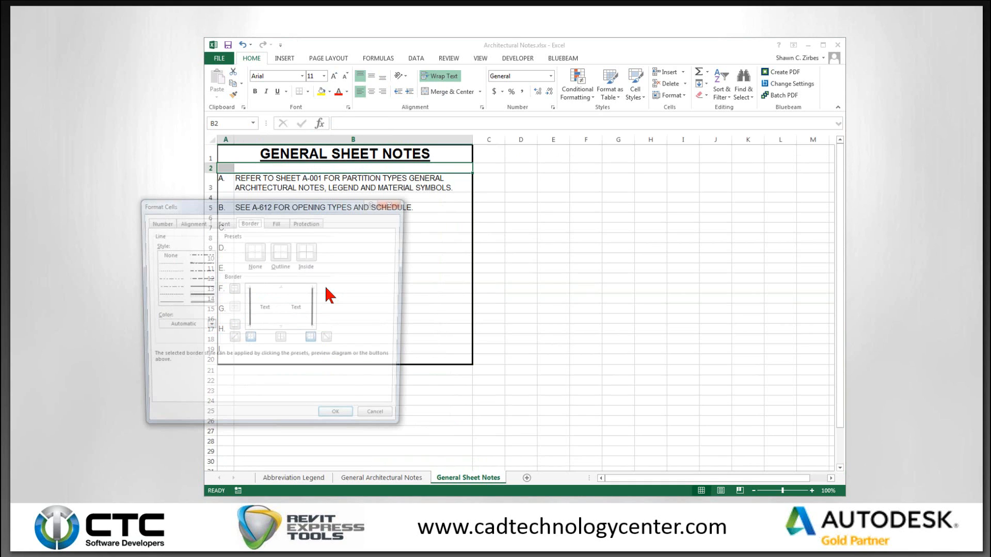
{"action": "left_click", "coordinate": [233, 327]}
{"action": "left_click", "coordinate": [339, 420]}
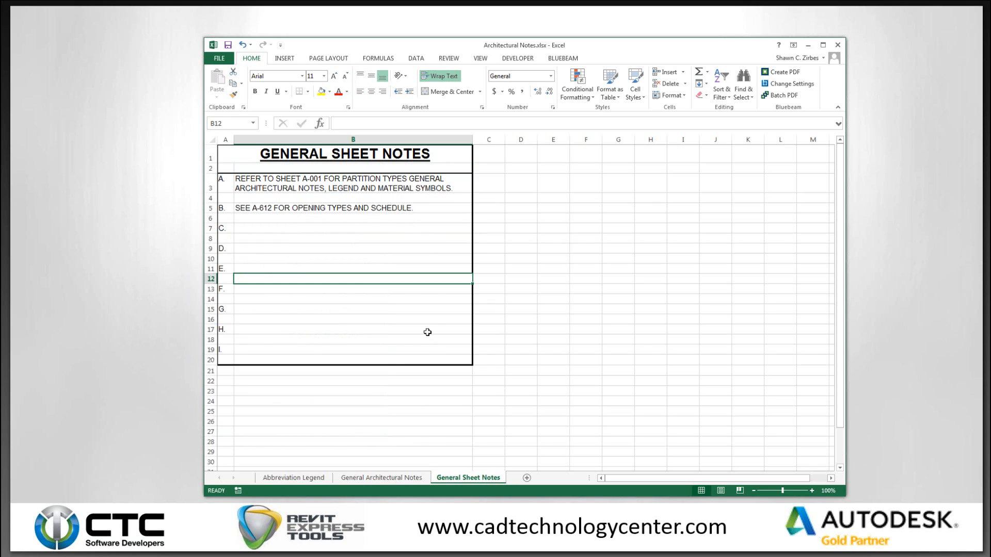
Step: Enter note C in cell B7 as "REFER TO GENERAL SHEETS FOR SECURITY FIRE RATED, AND ACOUSTICAL WALL LOCATIONS"
{"action": "left_click", "coordinate": [252, 228]}
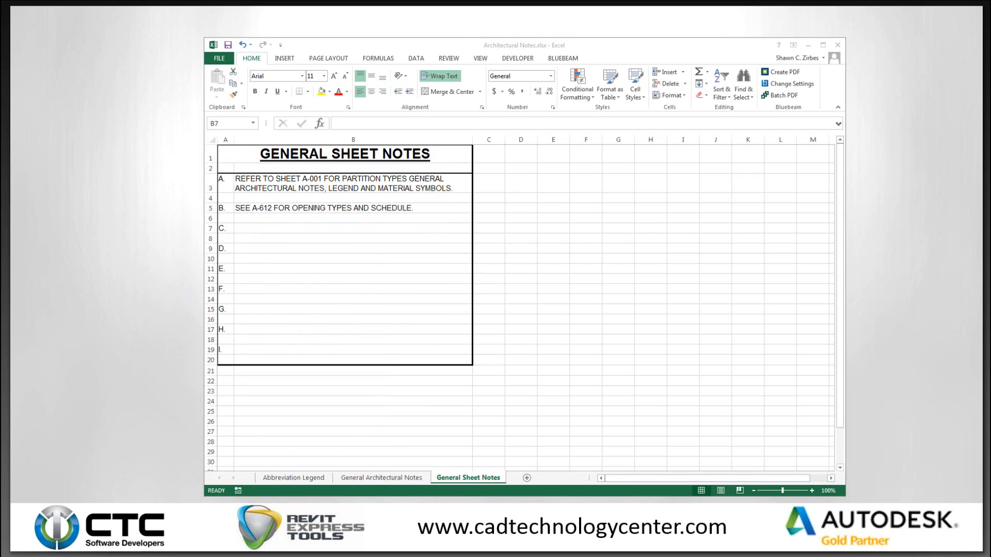
{"action": "left_click", "coordinate": [330, 228]}
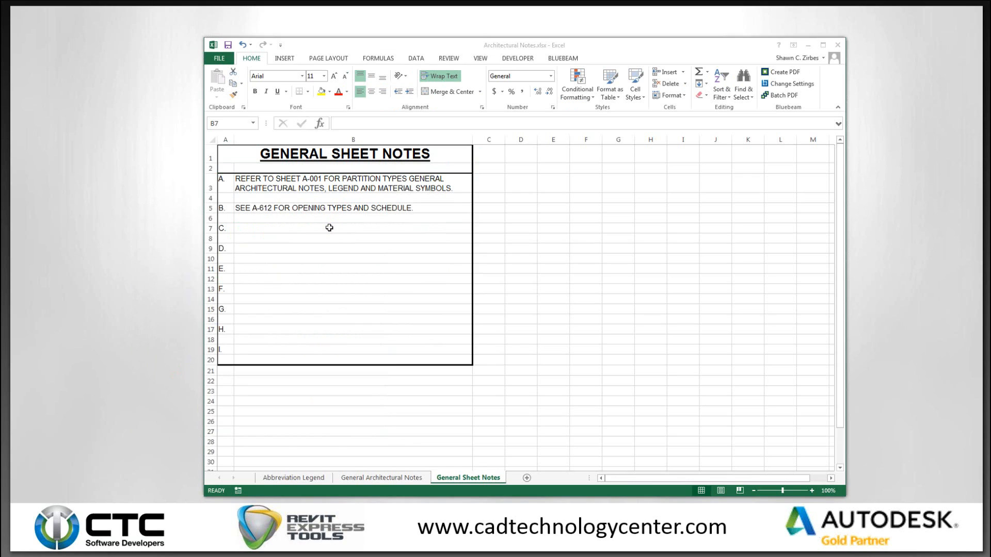
{"action": "type", "text": "REFER TO GENERAL SHEETS FOR SECURITY"}
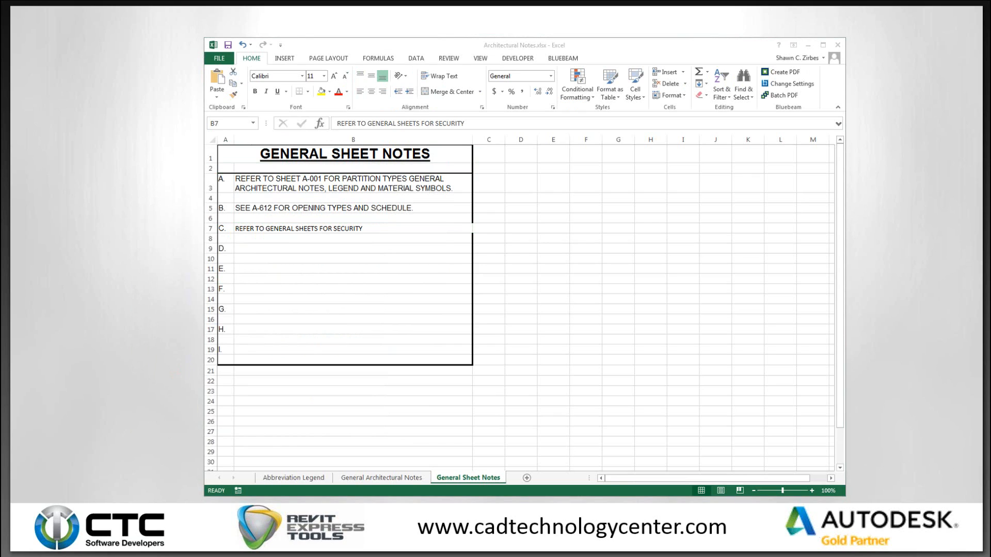
{"action": "left_click", "coordinate": [393, 226]}
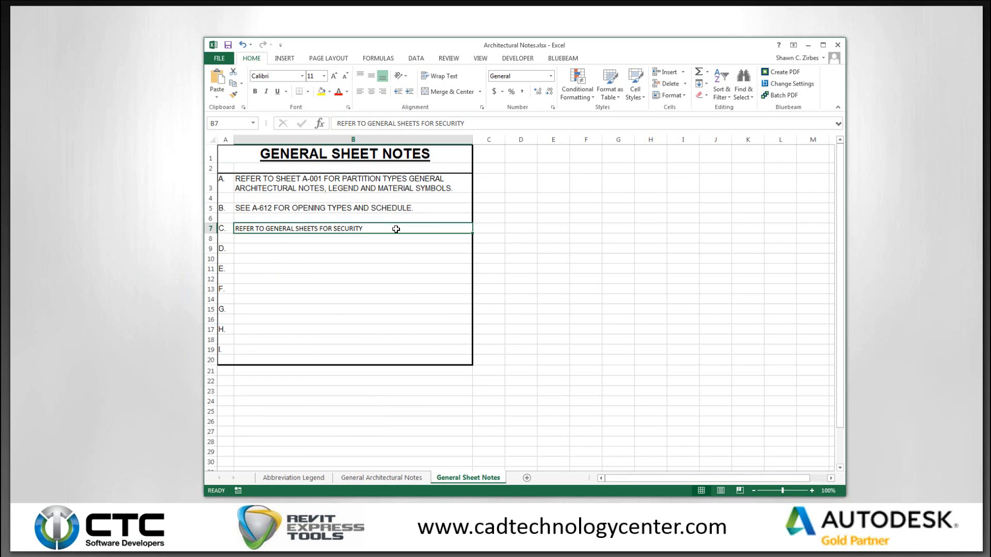
{"action": "double_click", "coordinate": [396, 229]}
{"action": "type", "text": "FIRE RATED, AND ACOUSTICAL WALL LOCATIONS"}
{"action": "key", "text": "Return"}
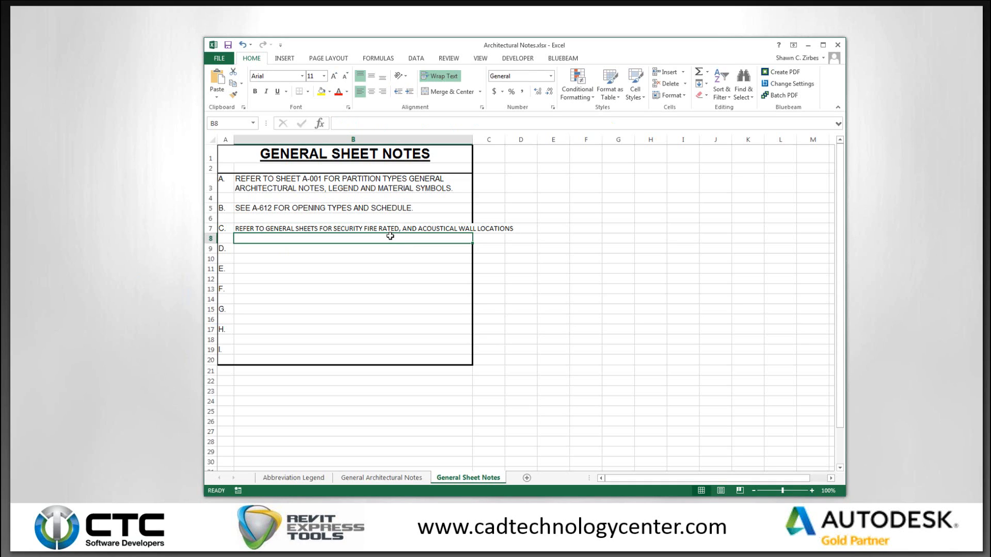
Step: Insert a comma after the word SECURITY in note C
{"action": "left_click", "coordinate": [364, 228]}
{"action": "left_click", "coordinate": [474, 123]}
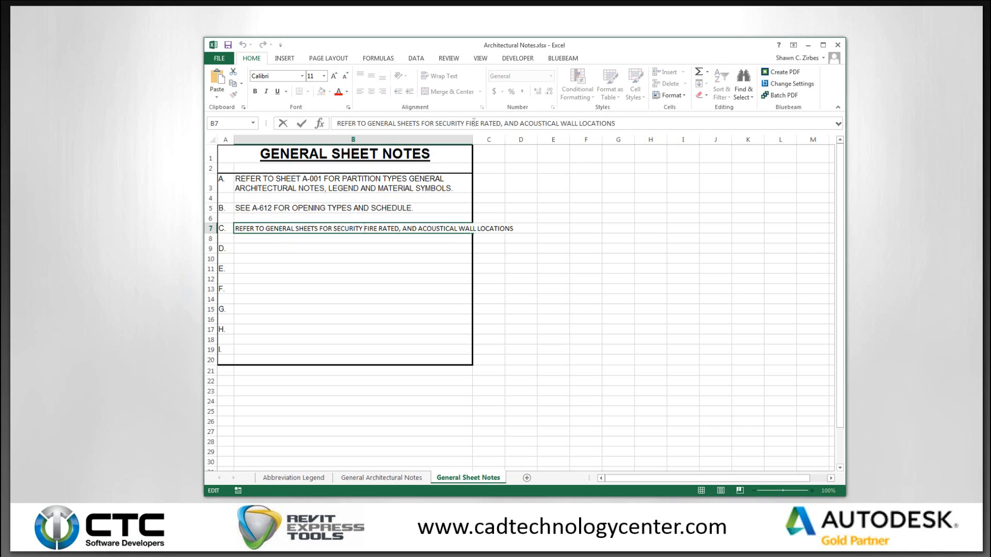
{"action": "type", "text": ","}
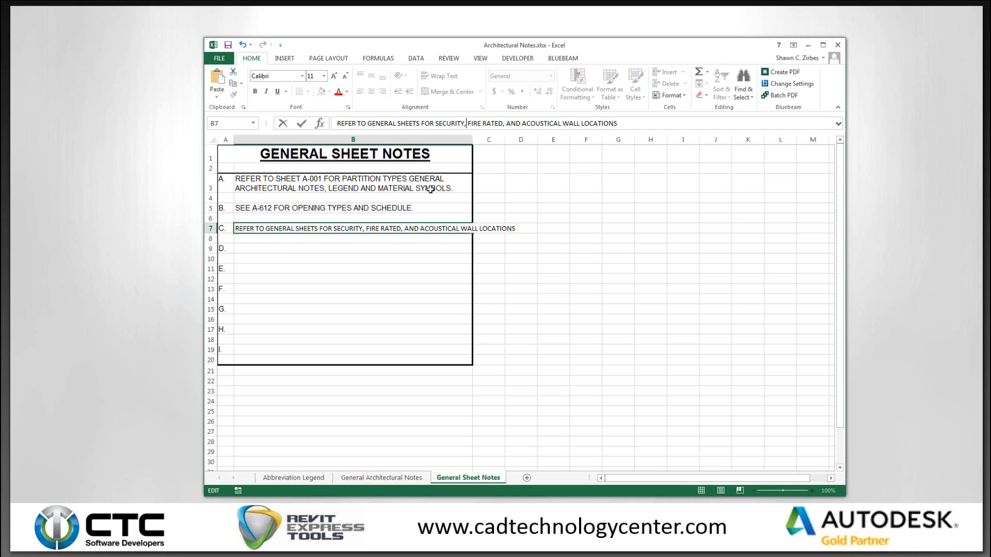
{"action": "left_click", "coordinate": [391, 258]}
Step: Set the font of note C in cell B7 to Arial and turn on text wrapping for it
{"action": "left_click", "coordinate": [374, 229]}
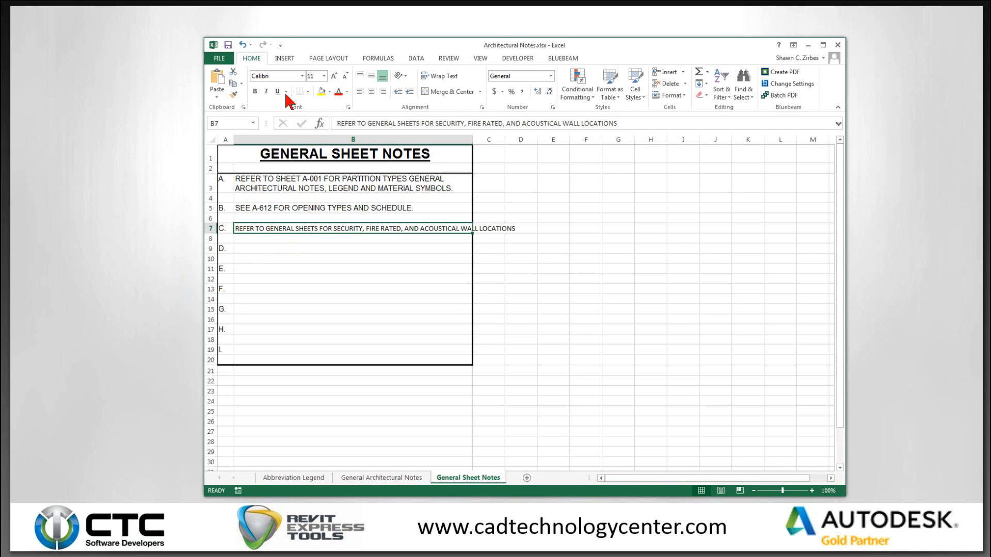
{"action": "left_click", "coordinate": [302, 76]}
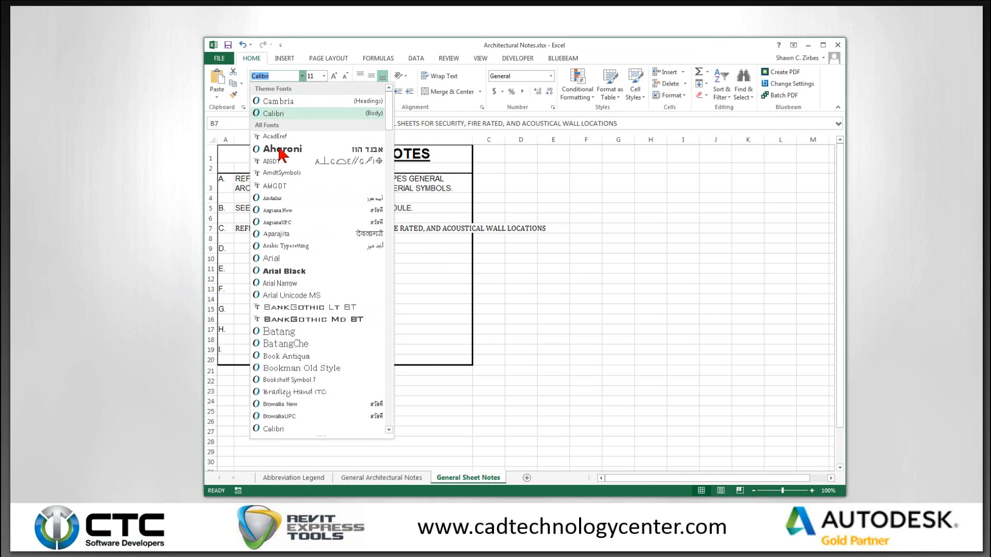
{"action": "left_click", "coordinate": [274, 258]}
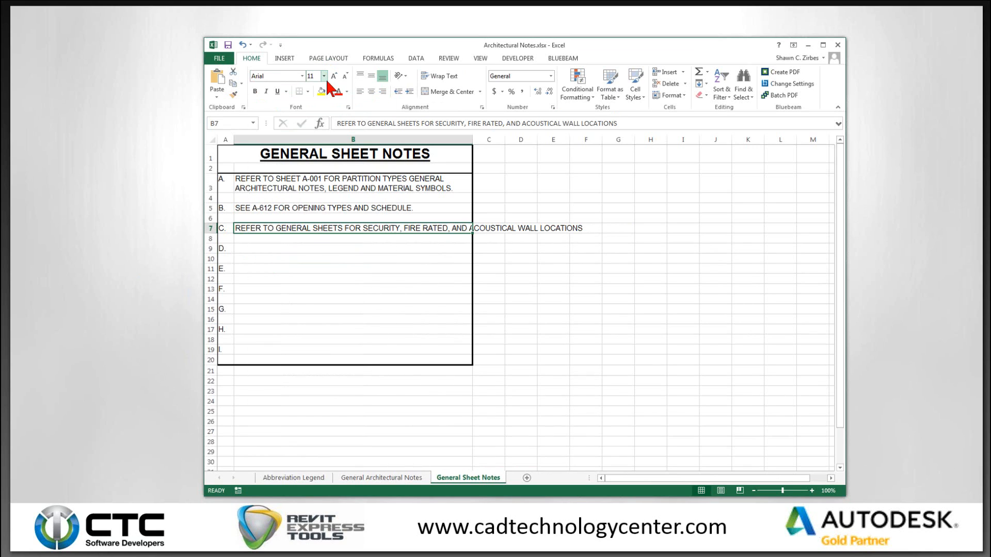
{"action": "left_click", "coordinate": [439, 76]}
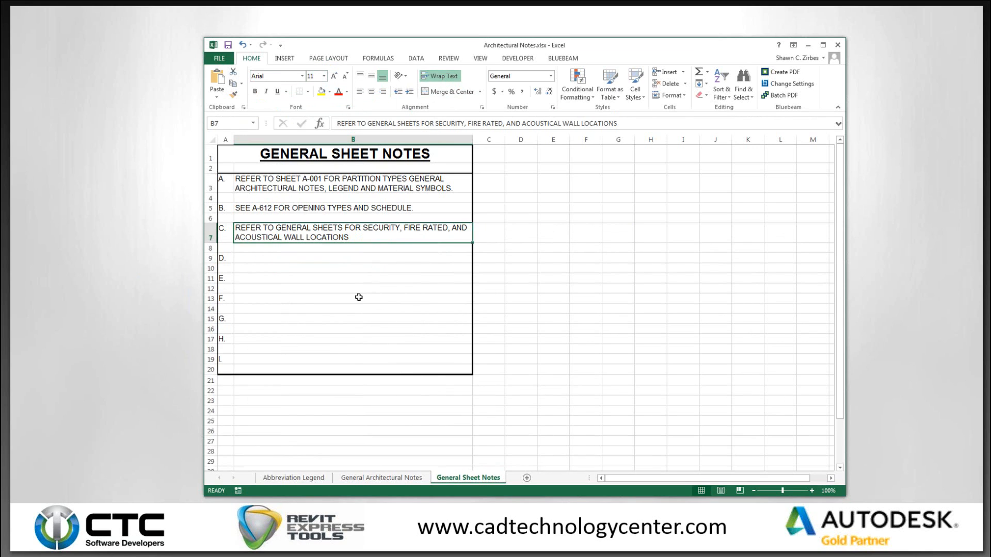
{"action": "left_click", "coordinate": [375, 271]}
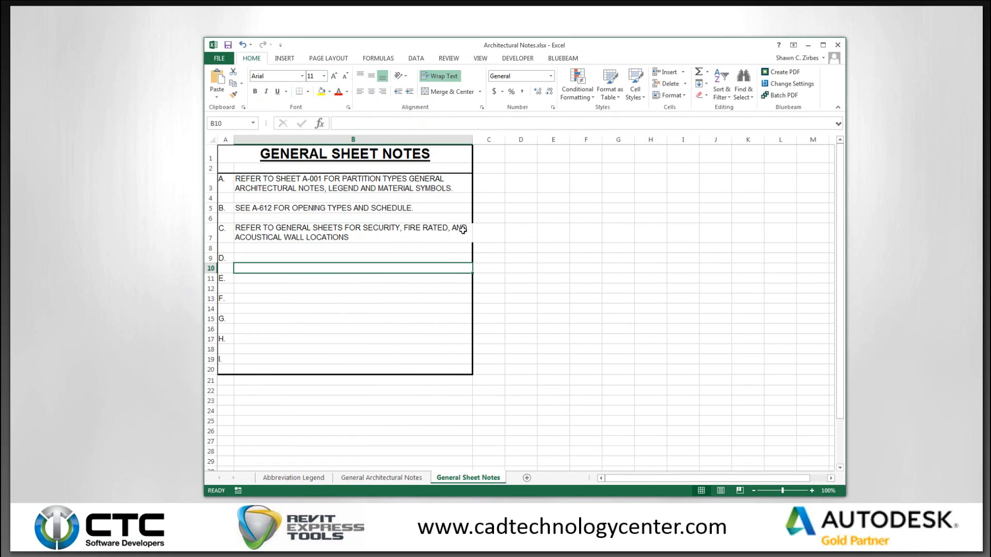
Step: Apply a thick right border to cell B7 to close the gap in the outline around the notes
{"action": "left_click", "coordinate": [463, 234]}
{"action": "right_click", "coordinate": [463, 233]}
{"action": "left_click", "coordinate": [490, 395]}
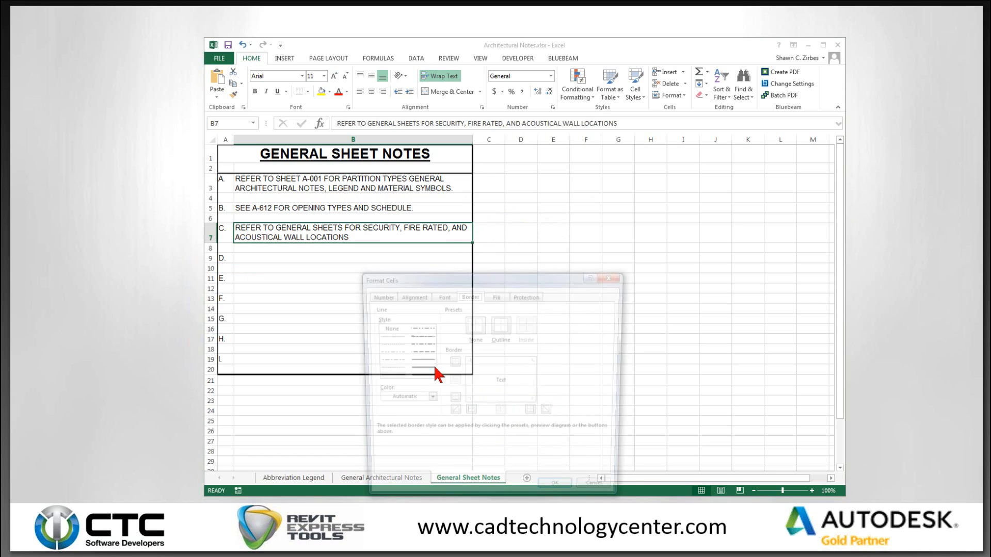
{"action": "left_click", "coordinate": [533, 413]}
{"action": "left_click", "coordinate": [560, 495]}
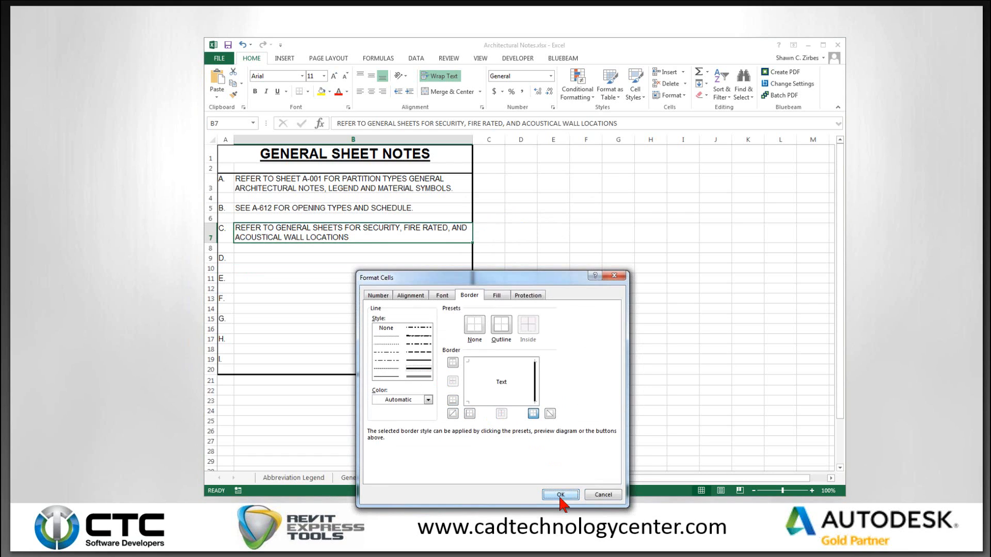
{"action": "left_click", "coordinate": [394, 308]}
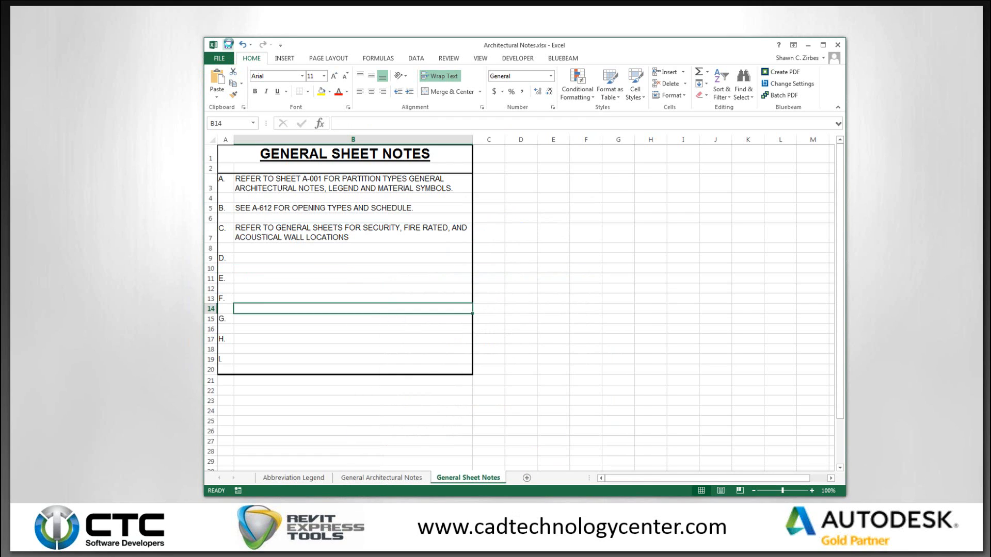
Step: Close and reopen Architectural Notes.xlsx, and switch to the General Architectural Notes worksheet
{"action": "left_click", "coordinate": [838, 45]}
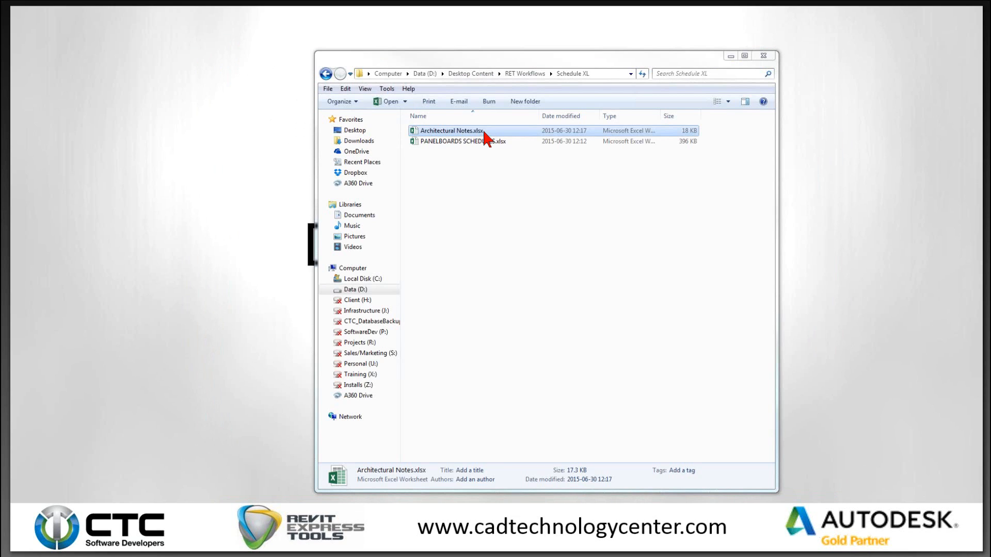
{"action": "double_click", "coordinate": [486, 136]}
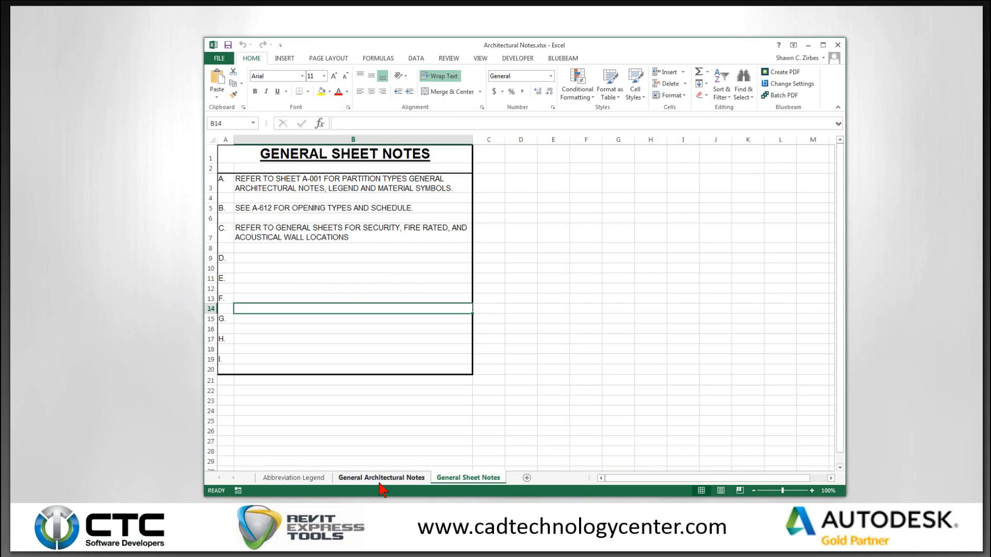
{"action": "left_click", "coordinate": [382, 478]}
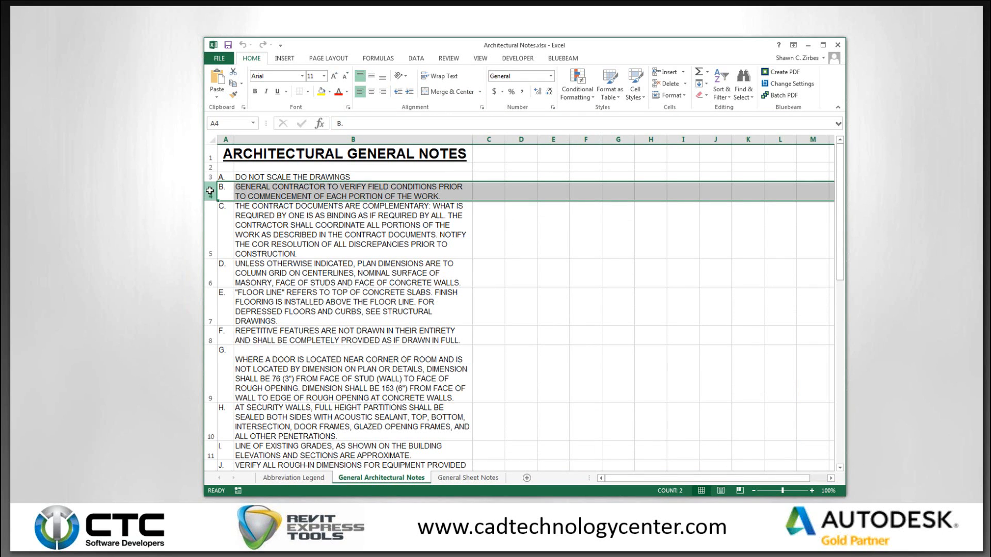
Step: Copy an empty row from below the notes and insert it above note B as a spacer
{"action": "scroll", "coordinate": [220, 324], "scroll_direction": "down", "scroll_amount": 11}
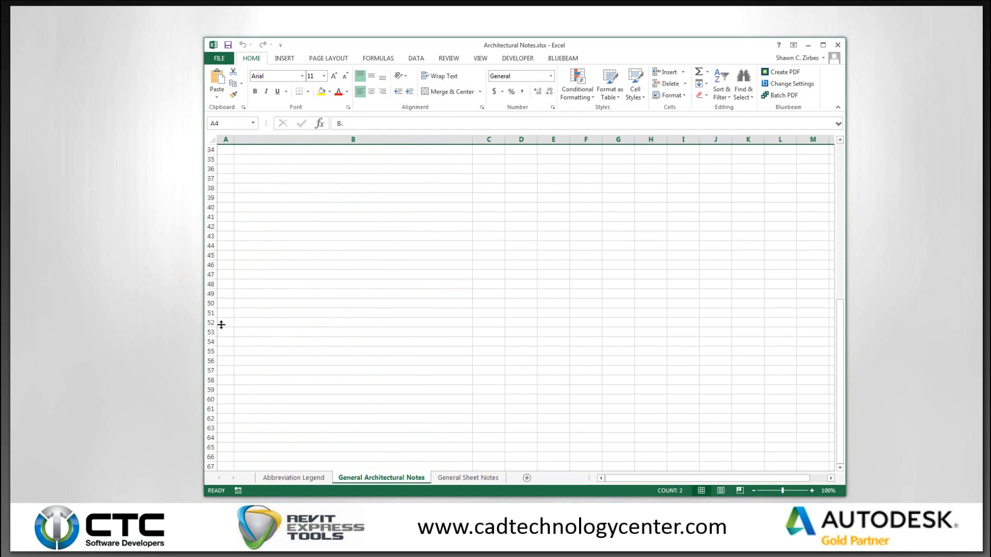
{"action": "left_click", "coordinate": [208, 313]}
{"action": "key", "text": "ctrl+c"}
{"action": "scroll", "coordinate": [258, 319], "scroll_direction": "up", "scroll_amount": 3}
{"action": "scroll", "coordinate": [259, 319], "scroll_direction": "up", "scroll_amount": 8}
{"action": "right_click", "coordinate": [213, 187]}
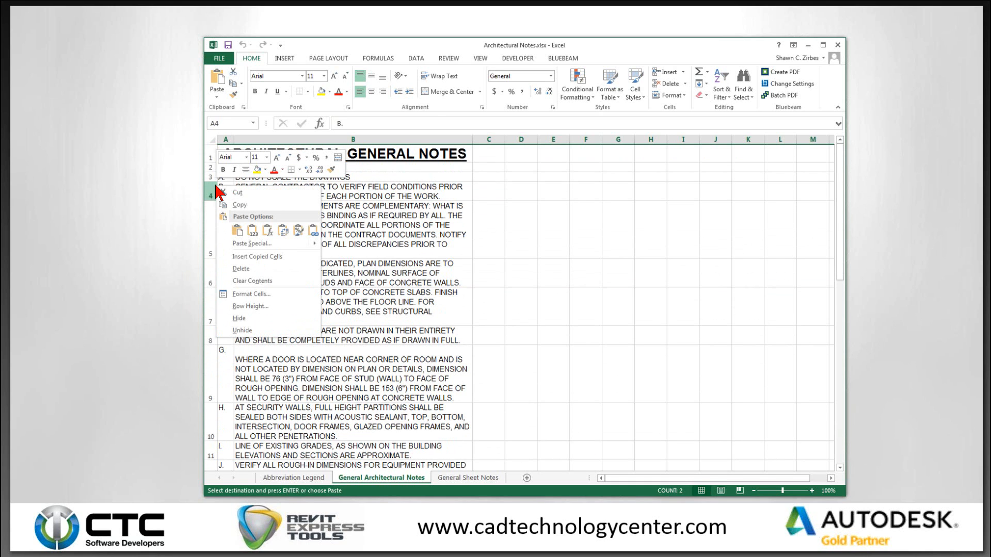
{"action": "left_click", "coordinate": [271, 256]}
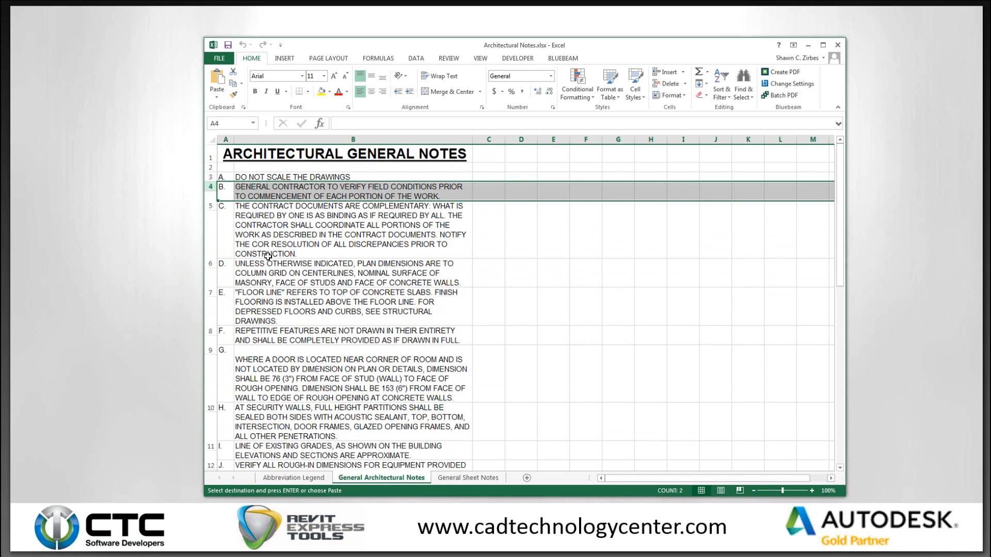
Step: Copy the empty row 4 and insert it above note C
{"action": "right_click", "coordinate": [213, 219]}
{"action": "left_click", "coordinate": [210, 204]}
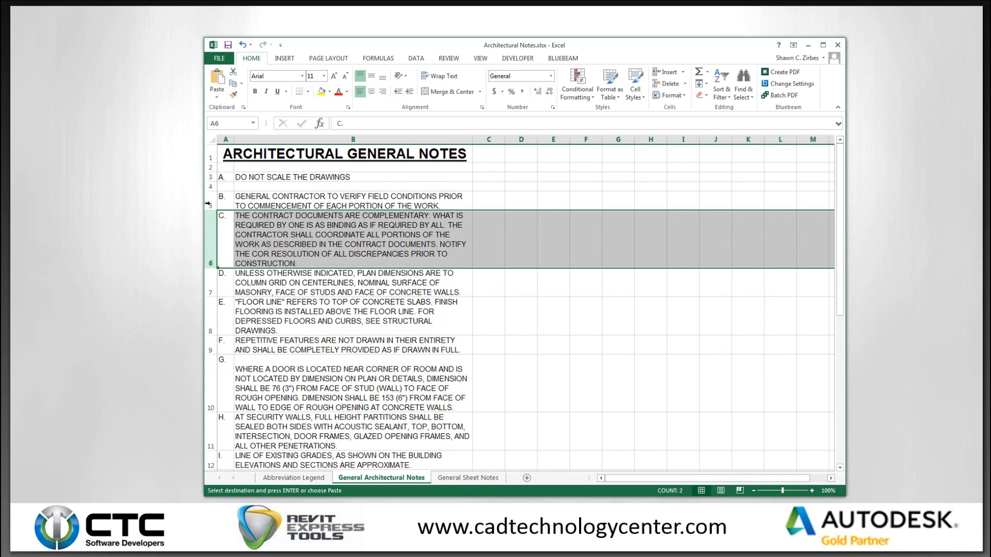
{"action": "left_click", "coordinate": [209, 187]}
{"action": "key", "text": "ctrl+c"}
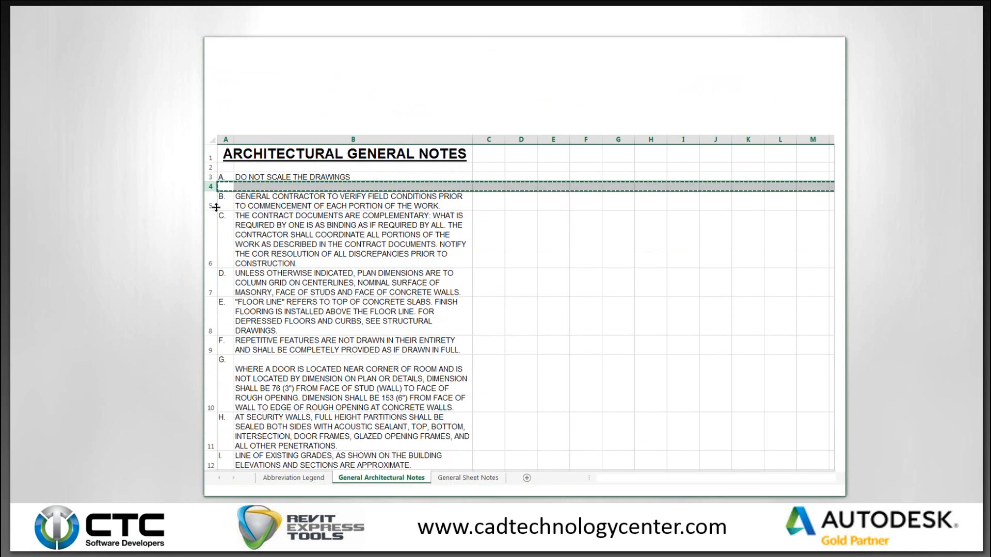
{"action": "right_click", "coordinate": [212, 223]}
{"action": "left_click", "coordinate": [238, 296]}
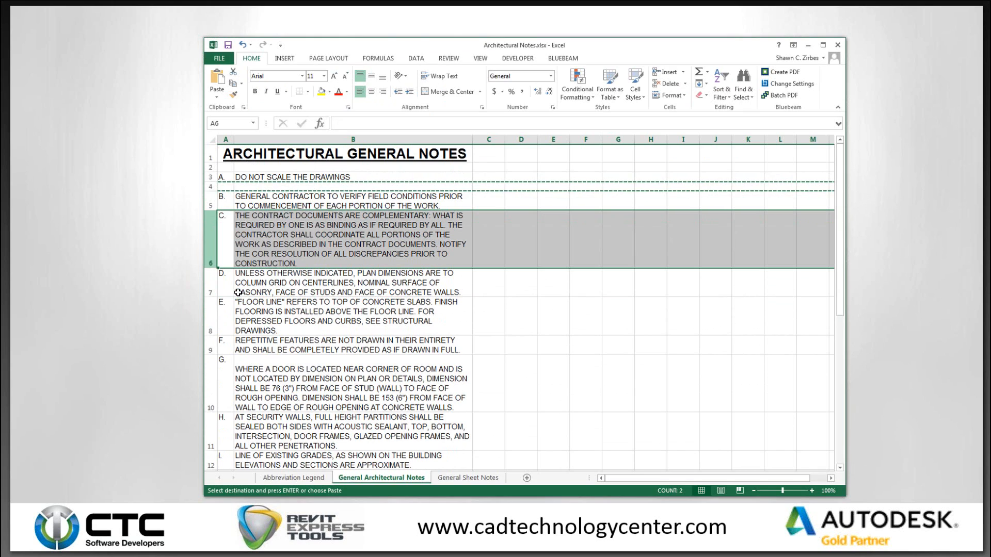
Step: Insert empty spacer rows above notes D and E, reusing the blank row 6
{"action": "key", "text": "ctrl+c"}
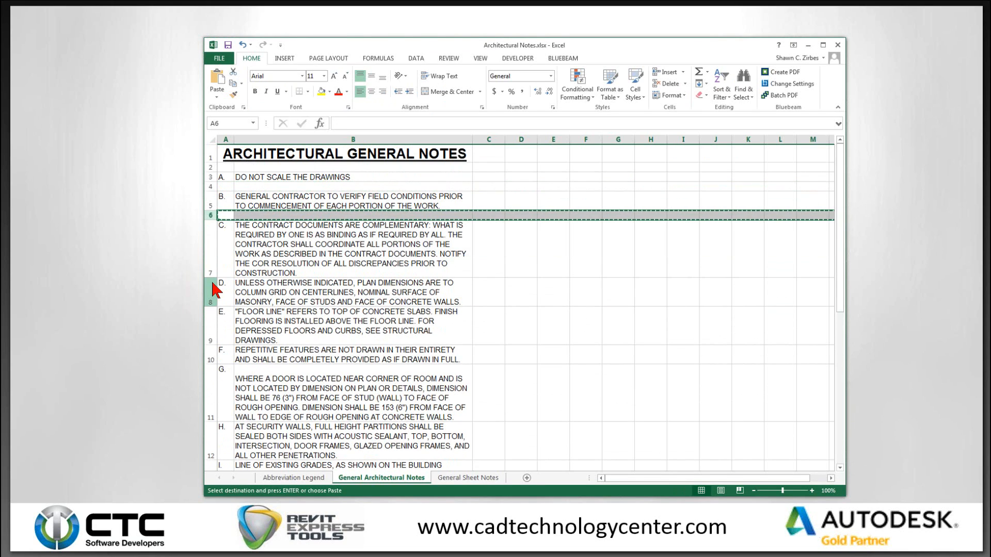
{"action": "right_click", "coordinate": [213, 285]}
{"action": "left_click", "coordinate": [254, 354]}
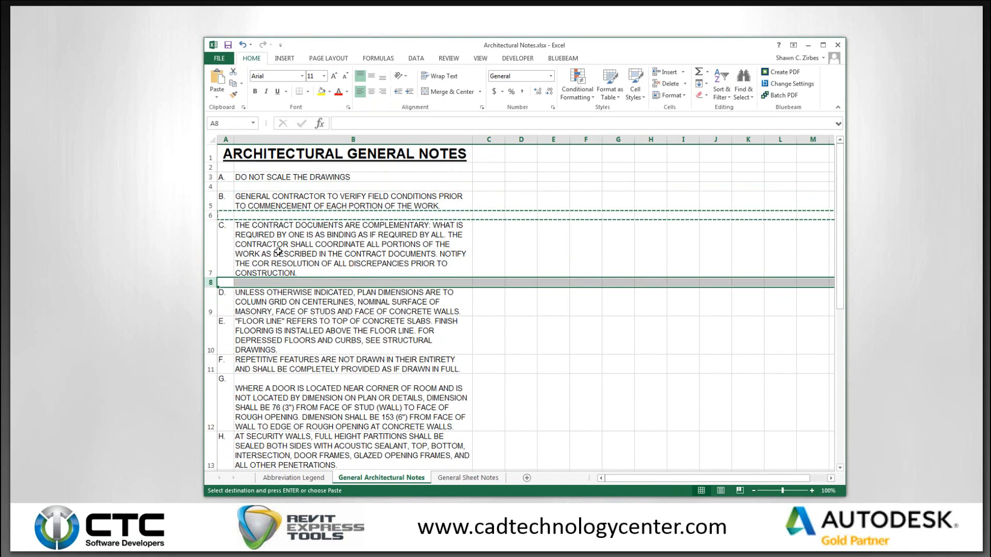
{"action": "right_click", "coordinate": [213, 339]}
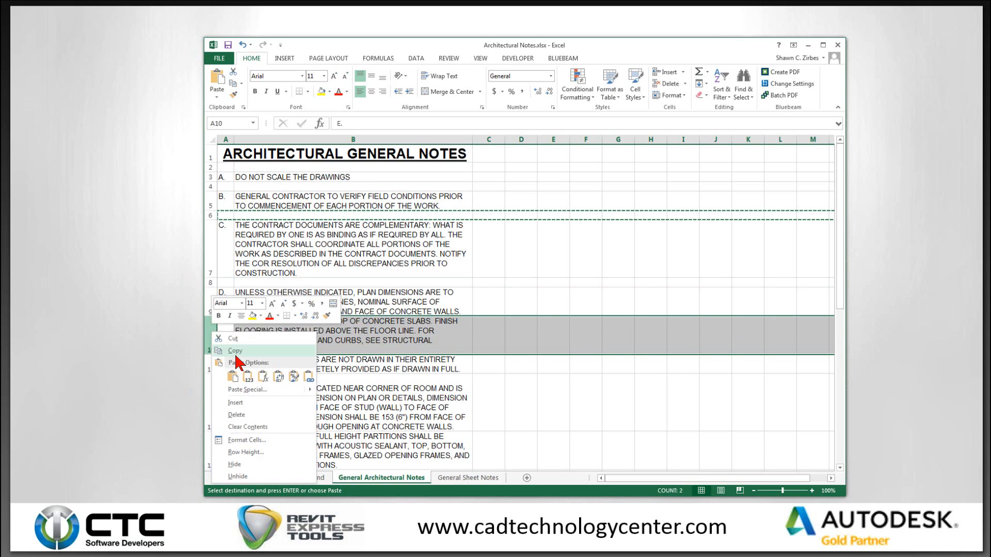
{"action": "left_click", "coordinate": [247, 407]}
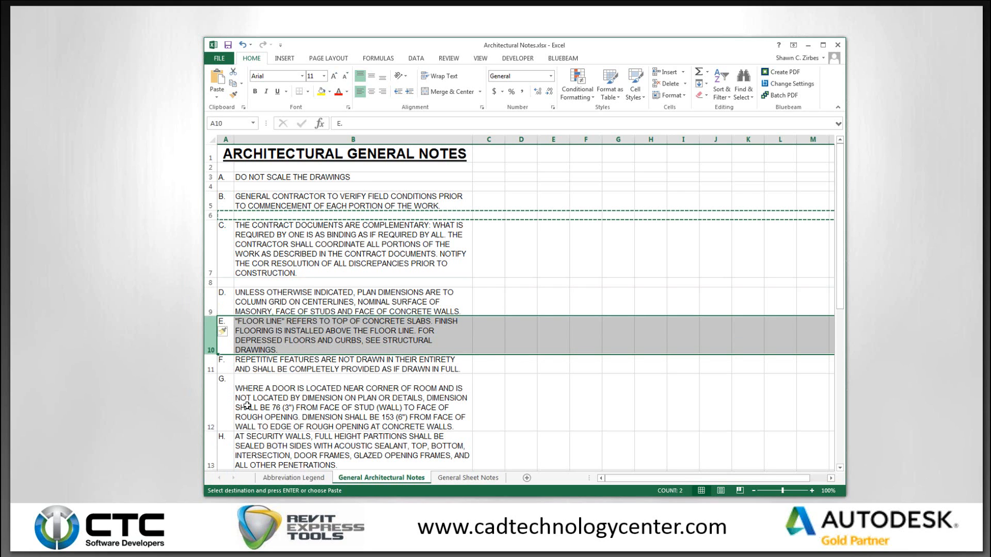
Step: Insert empty spacer rows above notes F and G
{"action": "right_click", "coordinate": [212, 369]}
{"action": "left_click", "coordinate": [246, 442]}
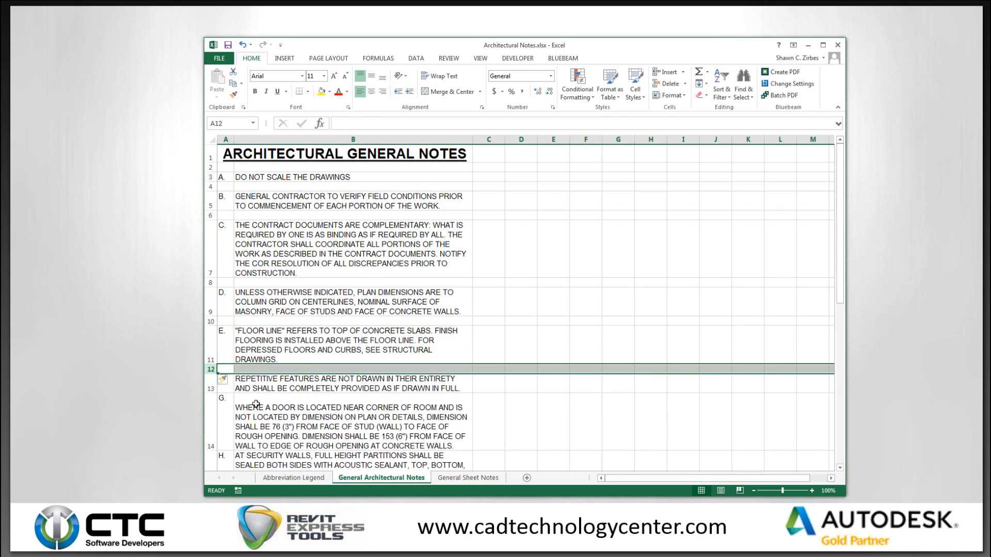
{"action": "scroll", "coordinate": [255, 405], "scroll_direction": "down", "scroll_amount": 2}
{"action": "right_click", "coordinate": [212, 336]}
{"action": "left_click", "coordinate": [247, 404]}
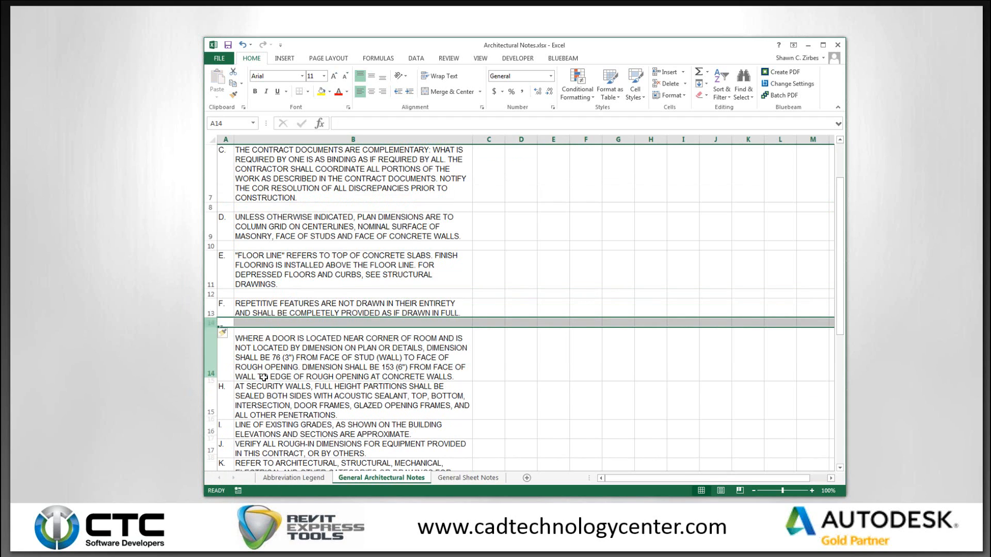
{"action": "left_click", "coordinate": [304, 336]}
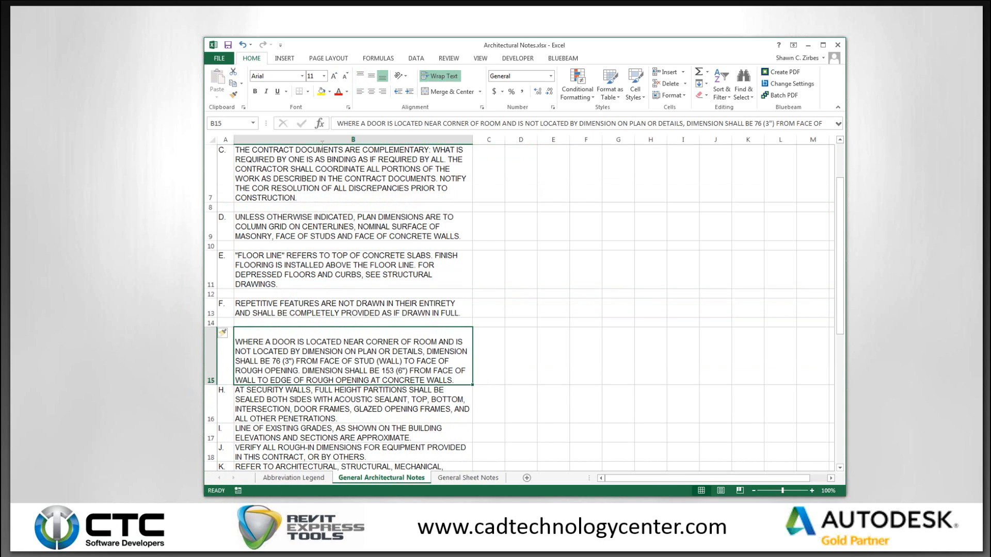
{"action": "key", "text": "F2"}
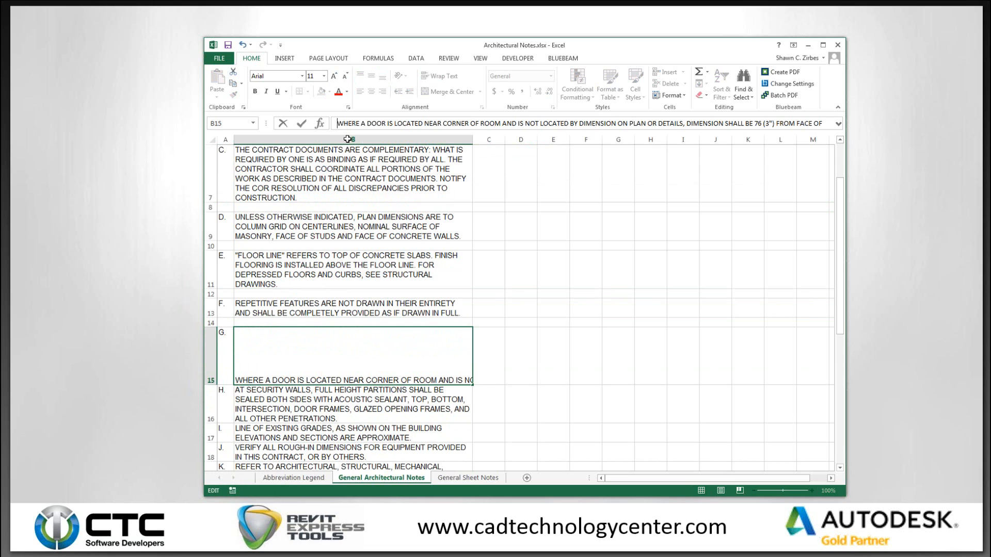
{"action": "key", "text": "Return"}
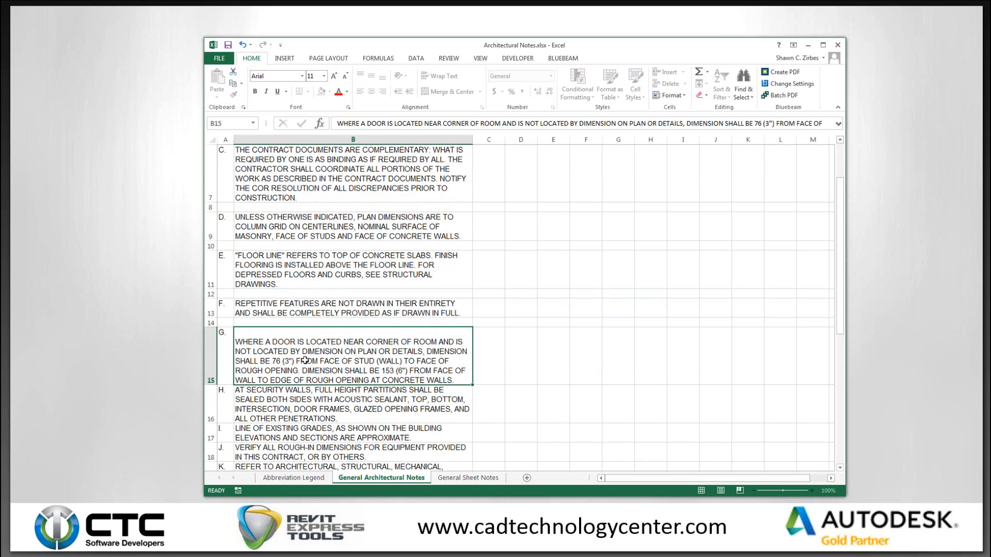
{"action": "left_click", "coordinate": [304, 360]}
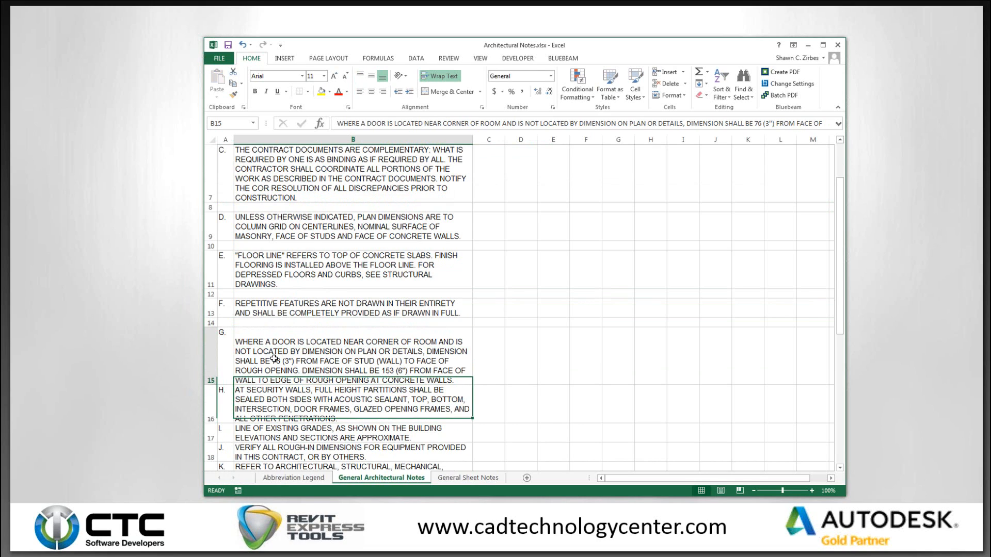
{"action": "double_click", "coordinate": [285, 345]}
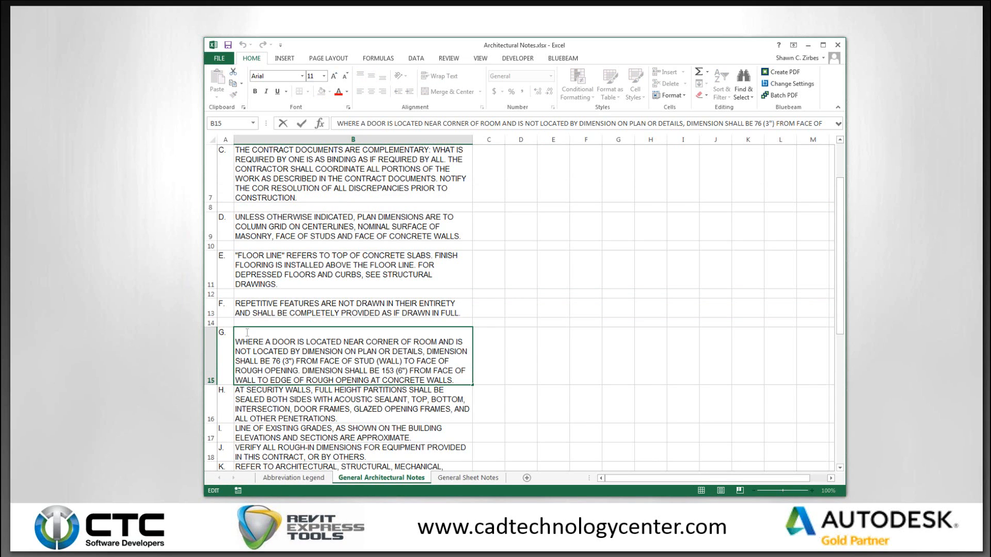
{"action": "left_click", "coordinate": [487, 364]}
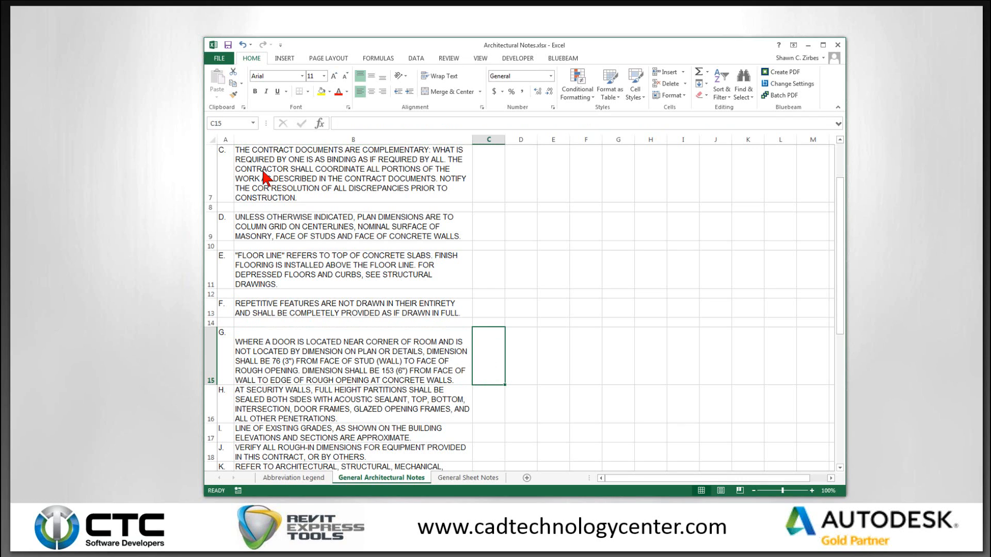
Step: Apply a thick outline border around the whole notes block, A1:B34
{"action": "left_click", "coordinate": [343, 323]}
{"action": "scroll", "coordinate": [299, 192], "scroll_direction": "down", "scroll_amount": 1}
{"action": "scroll", "coordinate": [299, 192], "scroll_direction": "up", "scroll_amount": 2}
{"action": "left_click_drag", "start_coordinate": [302, 156], "coordinate": [307, 356]}
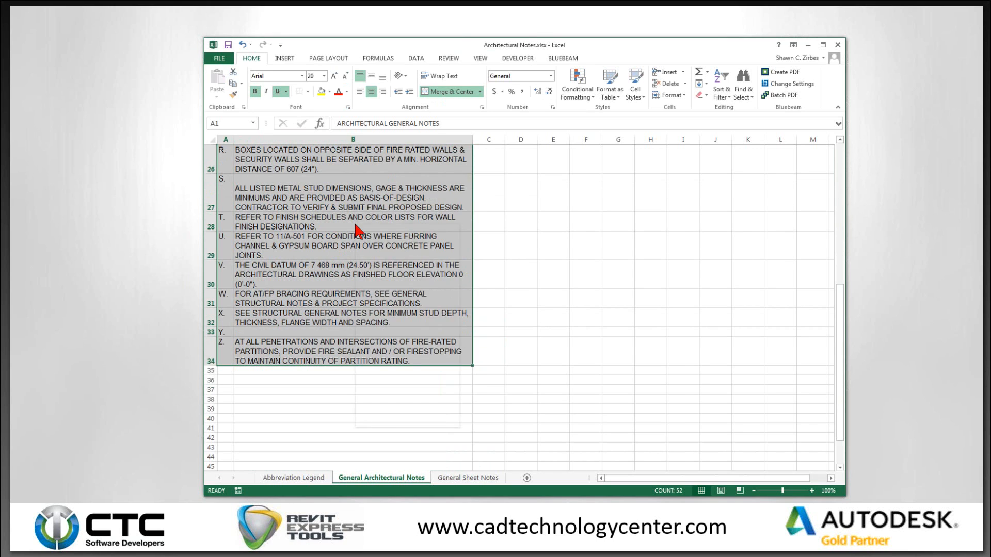
{"action": "right_click", "coordinate": [357, 227]}
{"action": "key", "text": "Escape"}
{"action": "scroll", "coordinate": [405, 384], "scroll_direction": "up", "scroll_amount": 9}
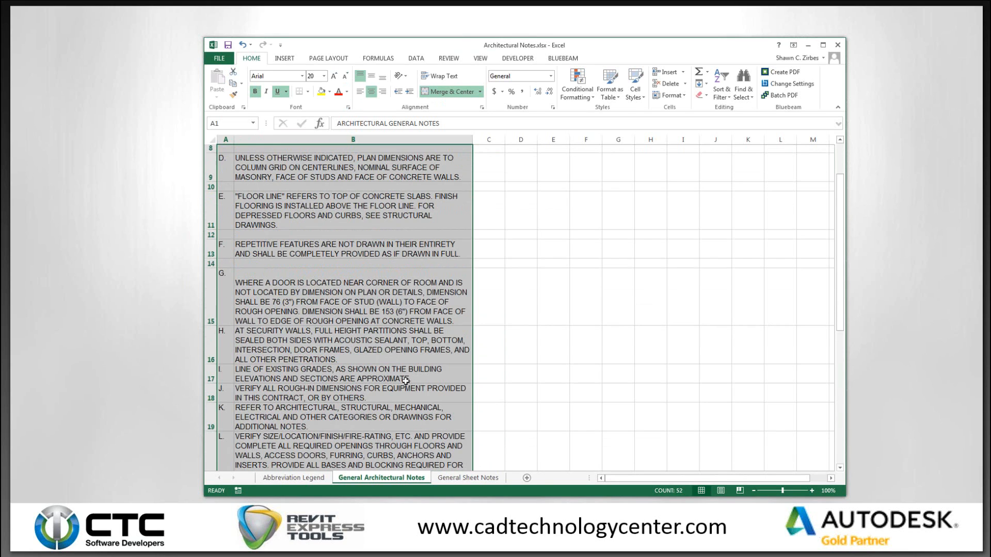
{"action": "key", "text": "ctrl+1"}
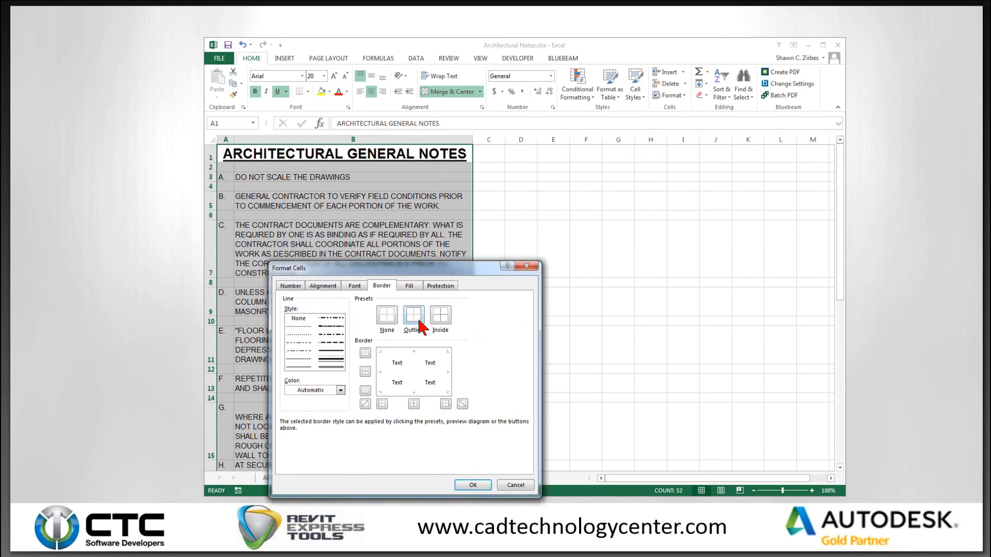
{"action": "left_click", "coordinate": [415, 323]}
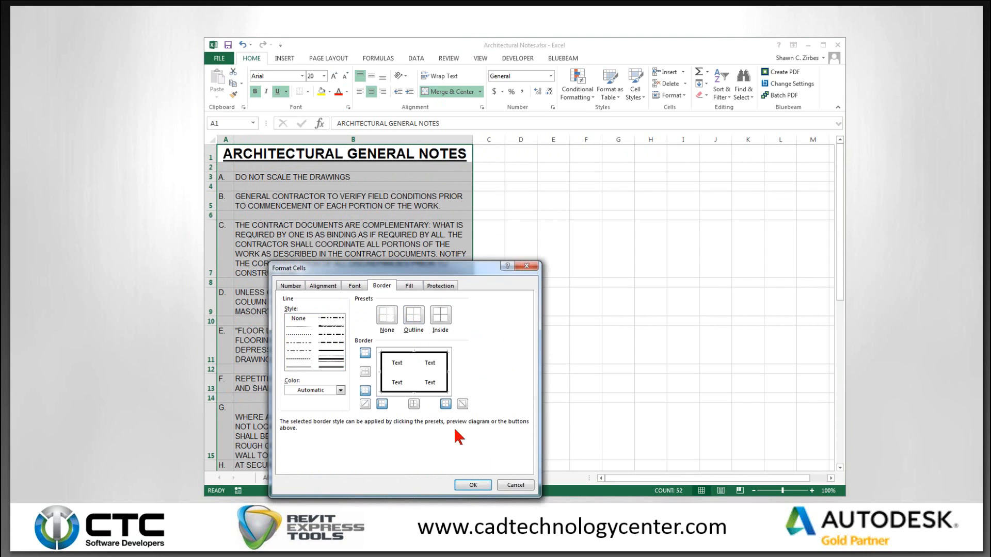
{"action": "left_click", "coordinate": [473, 485]}
Step: Add a solid bottom border under the blank row below the title, across cells A2:B2
{"action": "left_click_drag", "start_coordinate": [310, 168], "coordinate": [227, 167]}
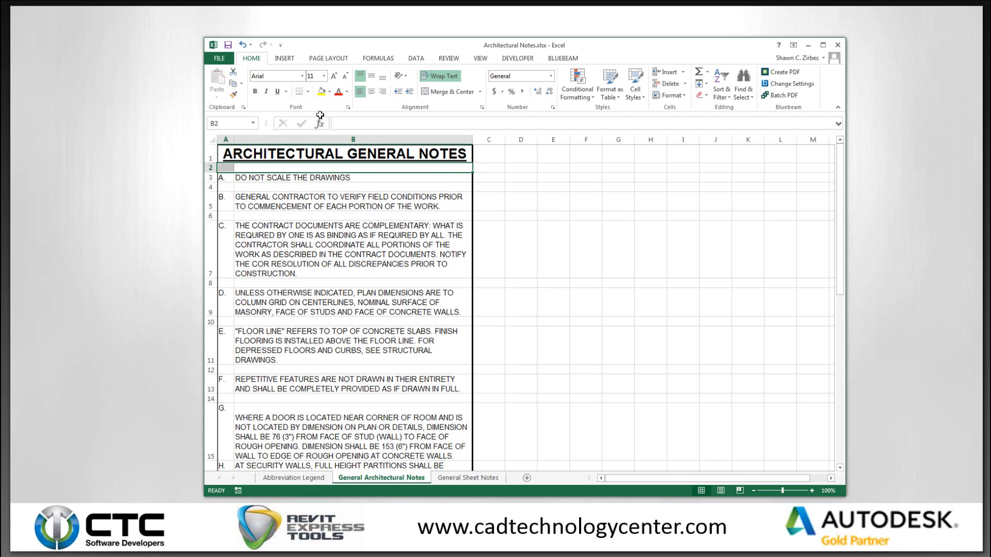
{"action": "key", "text": "Up"}
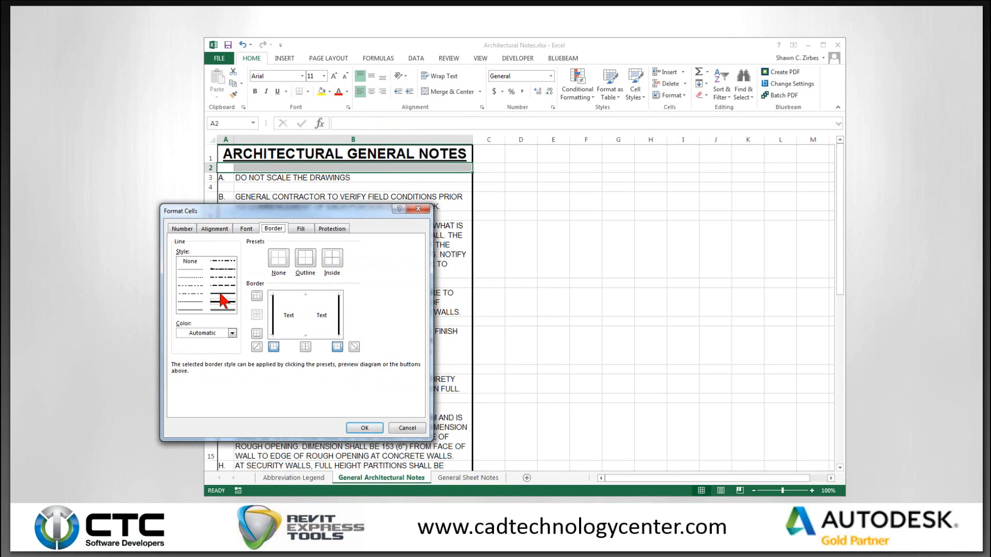
{"action": "left_click", "coordinate": [222, 297]}
{"action": "left_click", "coordinate": [257, 333]}
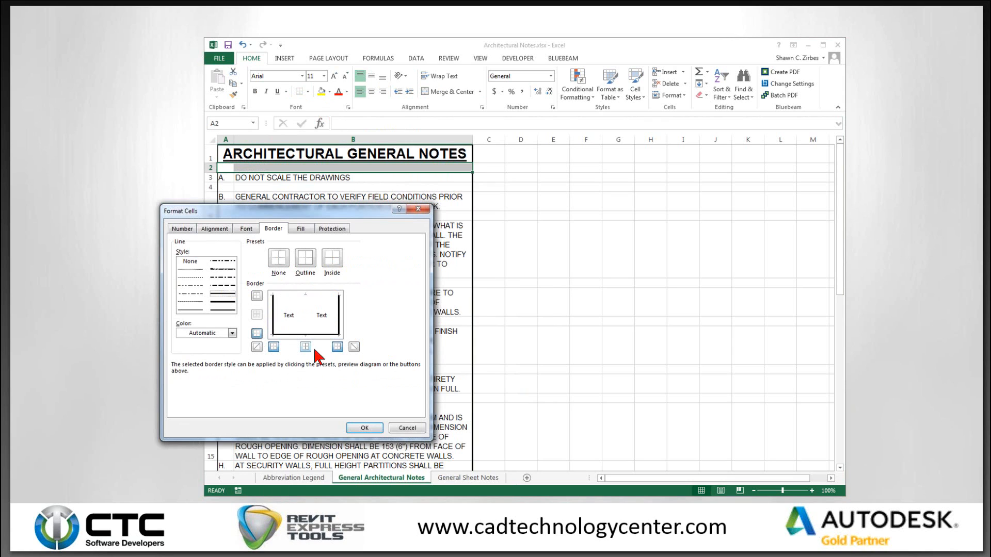
{"action": "left_click", "coordinate": [364, 428]}
Step: Fill note B's cells A5:B5 with gray and close the workbook
{"action": "left_click", "coordinate": [283, 234]}
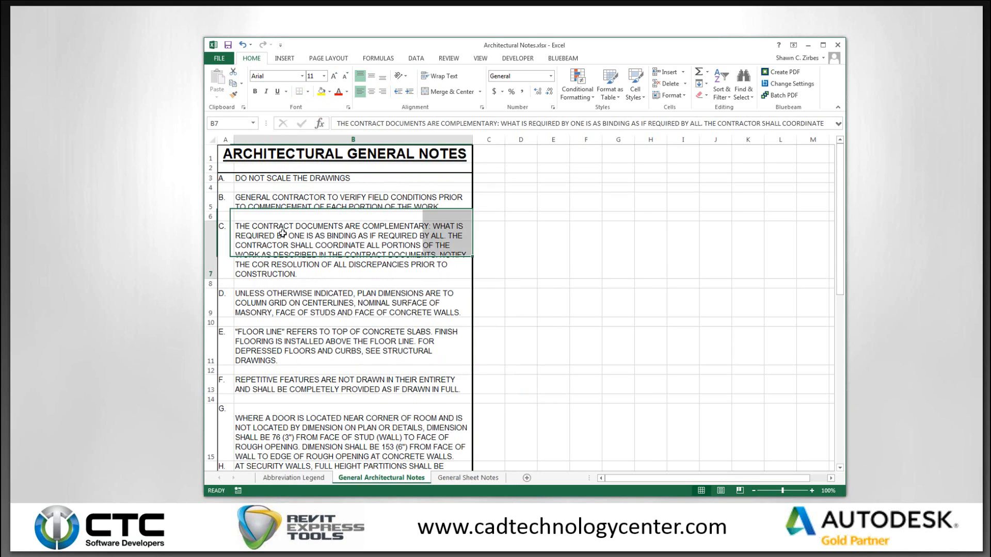
{"action": "left_click_drag", "start_coordinate": [225, 202], "coordinate": [268, 202]}
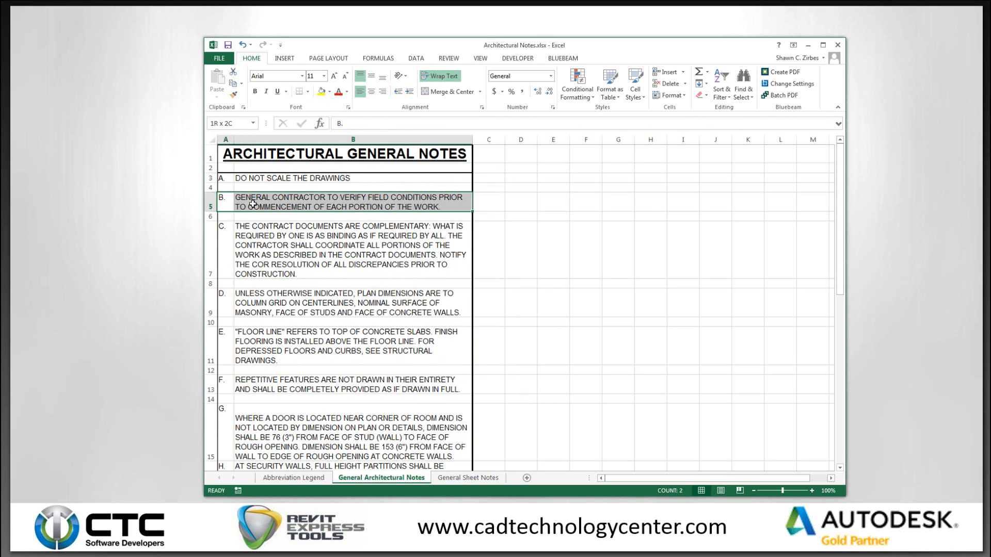
{"action": "left_click", "coordinate": [328, 92]}
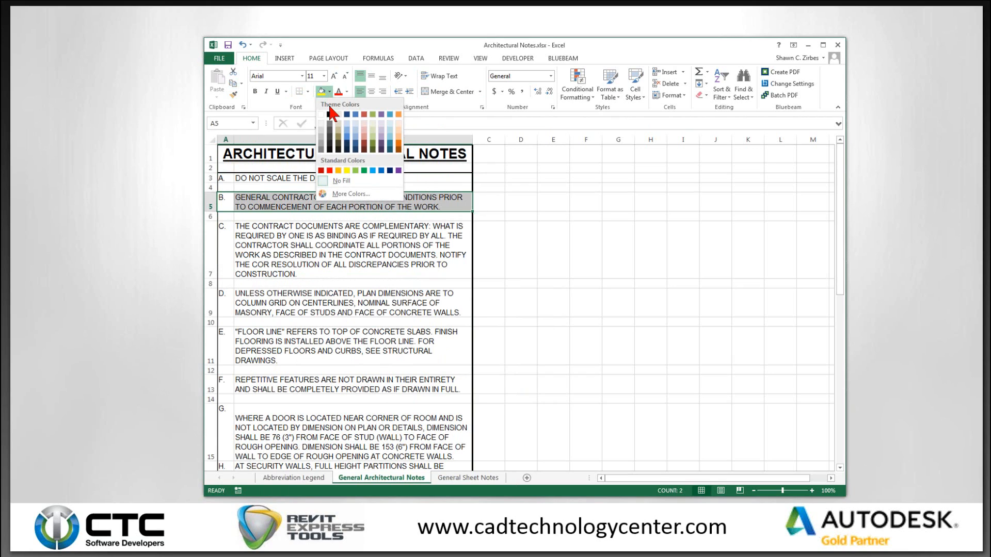
{"action": "left_click", "coordinate": [322, 143]}
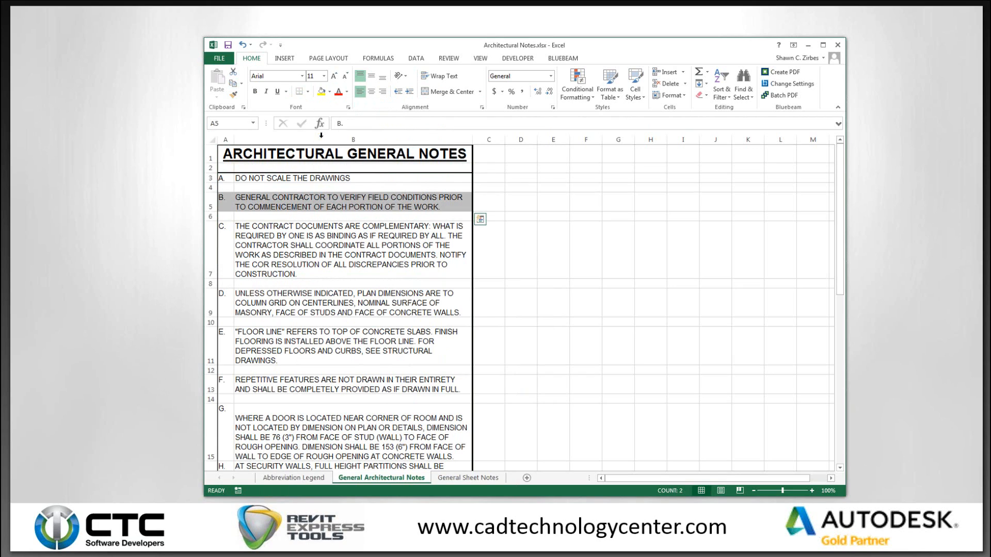
{"action": "left_click", "coordinate": [326, 223]}
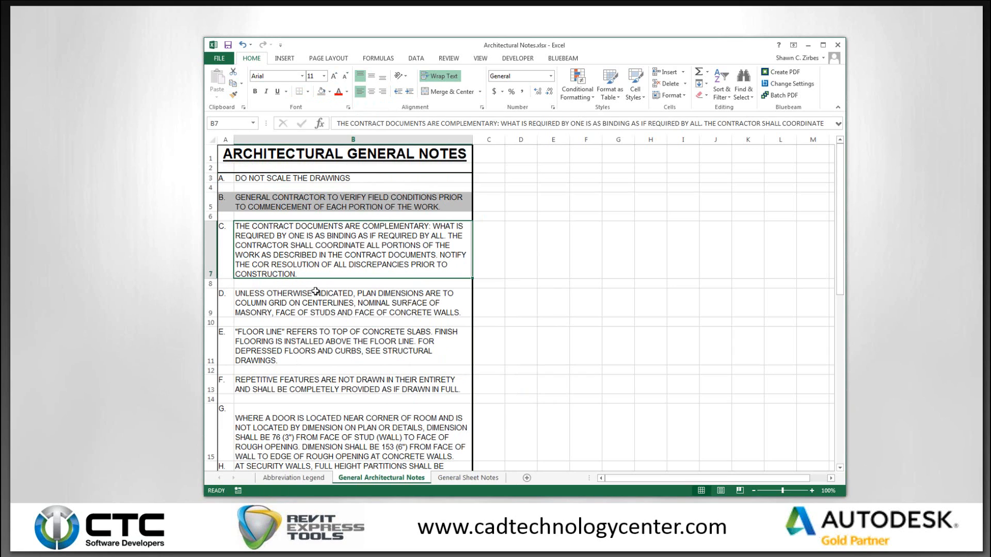
{"action": "left_click", "coordinate": [837, 47]}
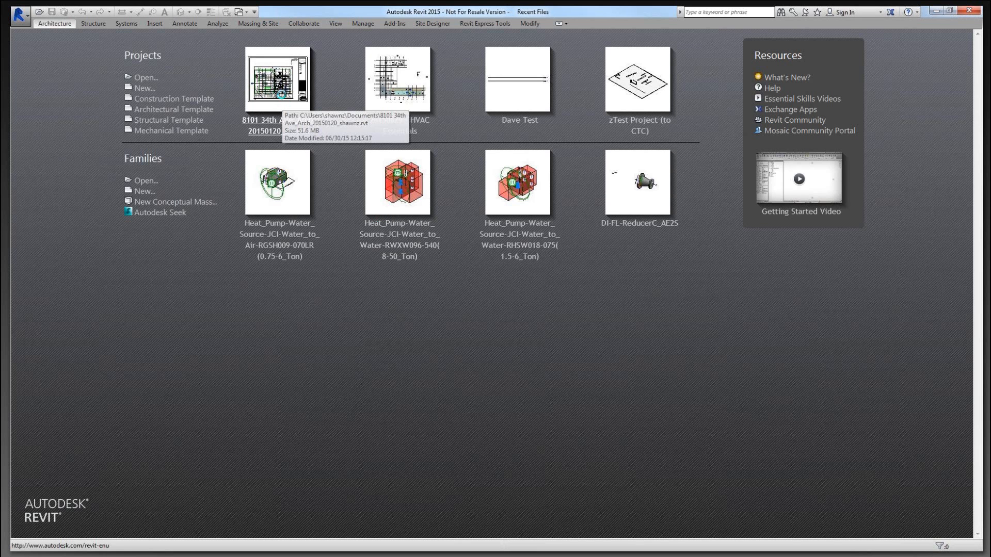
Step: Open the recent CTC office building architectural project in Revit and display its SXL - General Sheet Notes schedule
{"action": "left_click", "coordinate": [281, 95]}
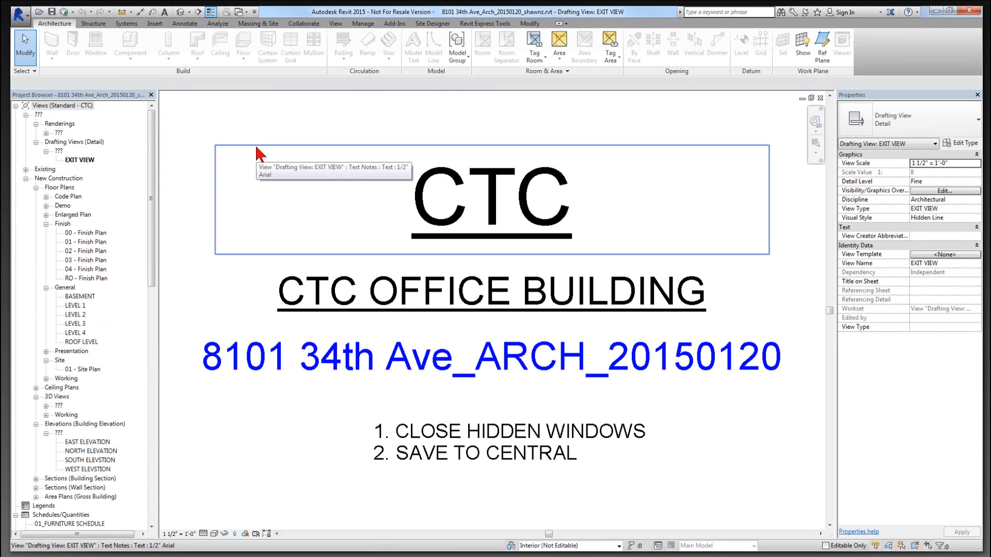
{"action": "left_click_drag", "start_coordinate": [153, 197], "coordinate": [158, 339]}
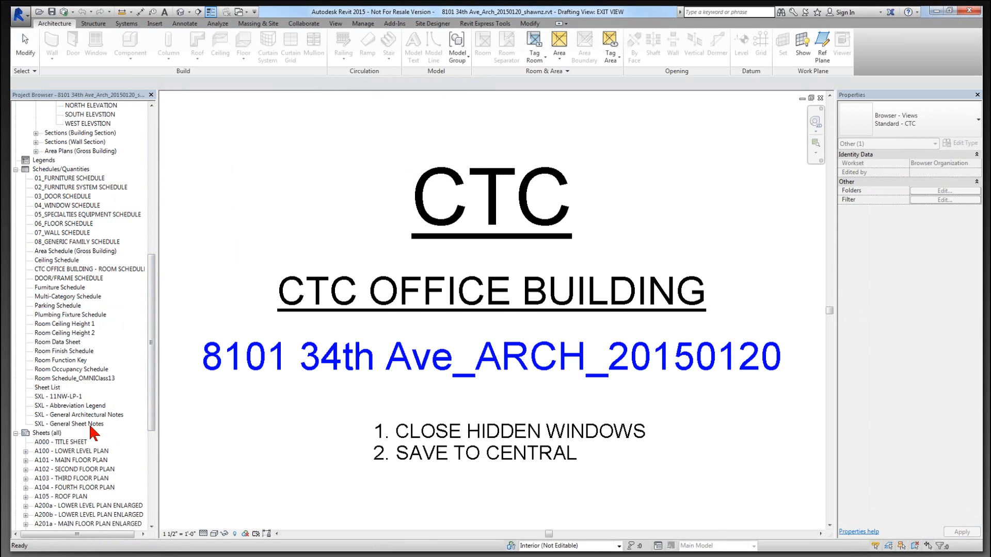
{"action": "double_click", "coordinate": [91, 425]}
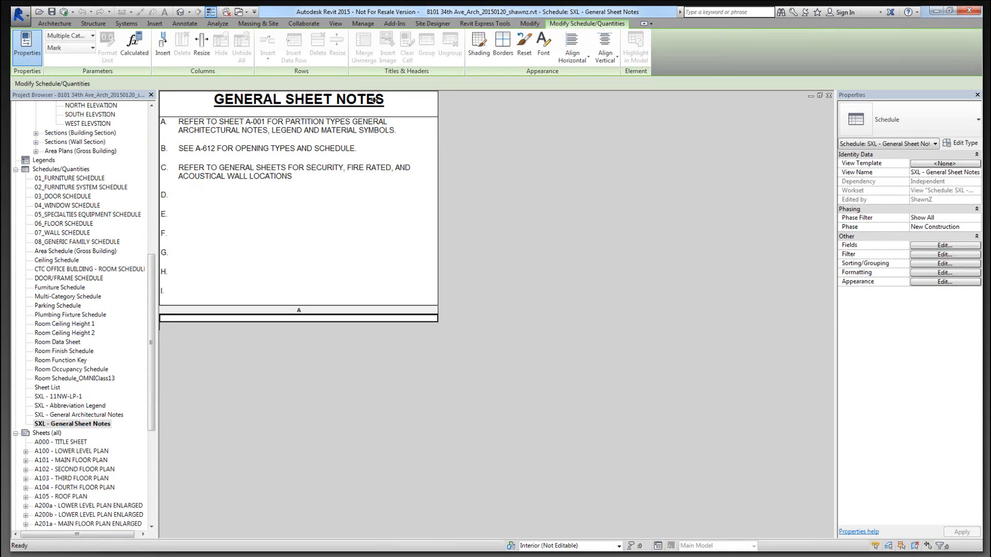
{"action": "left_click", "coordinate": [98, 423]}
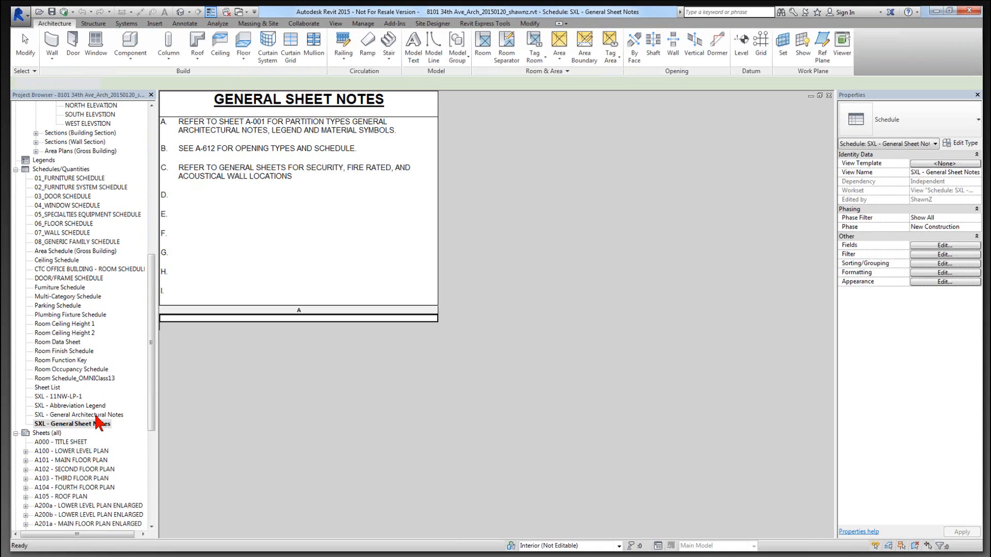
Step: Review the SXL - General Architectural Notes, SXL - Abbreviation Legend and SXL - 11NW-LP-1 schedules
{"action": "double_click", "coordinate": [96, 416]}
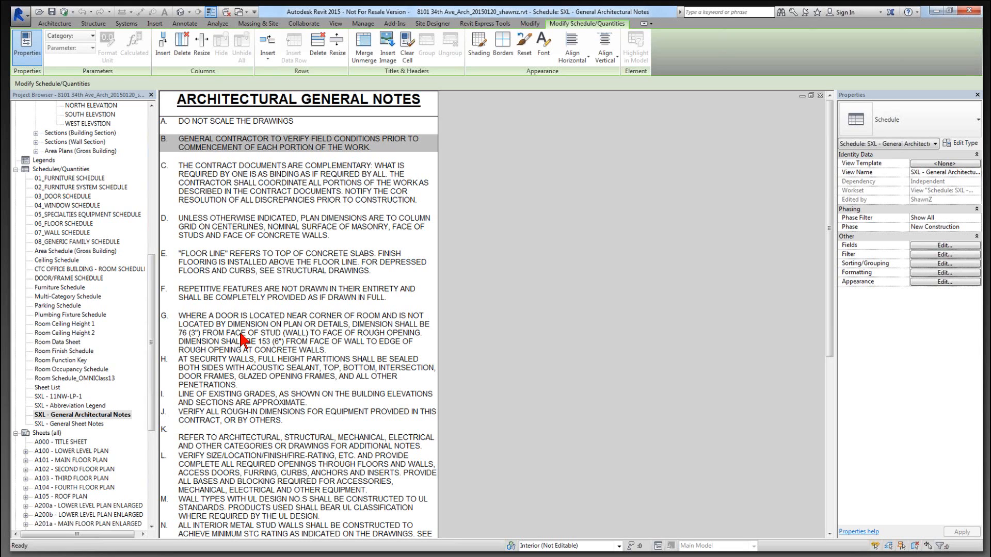
{"action": "double_click", "coordinate": [75, 407]}
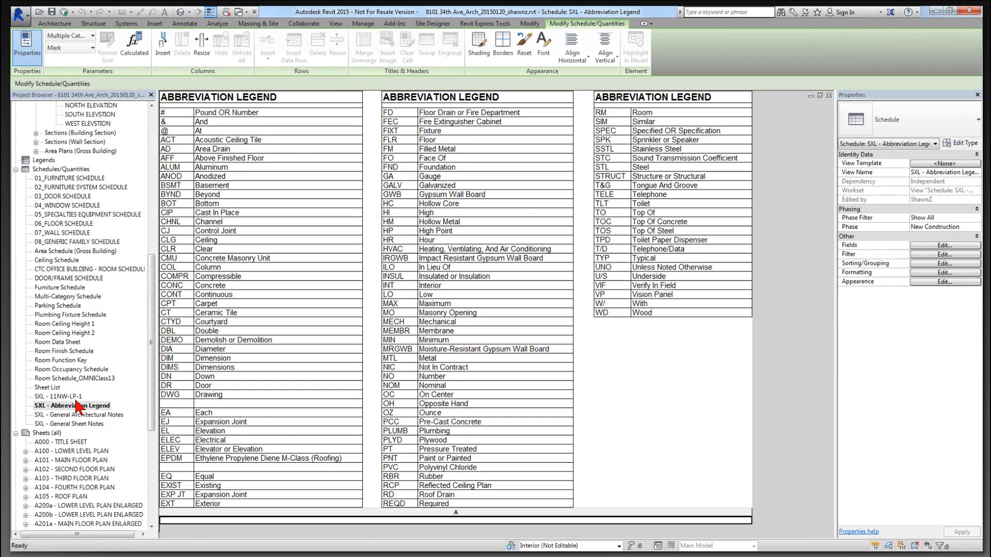
{"action": "left_click", "coordinate": [78, 397]}
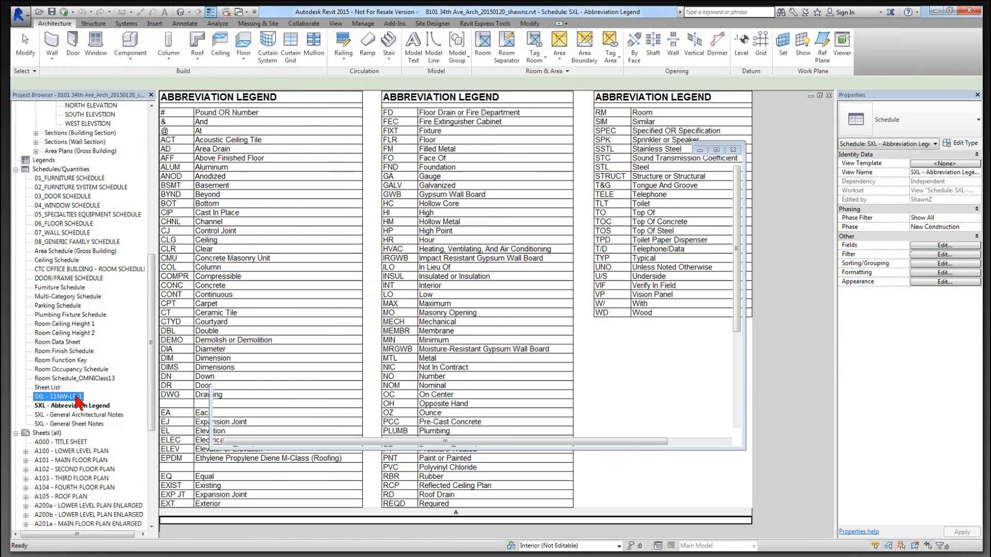
{"action": "double_click", "coordinate": [76, 397]}
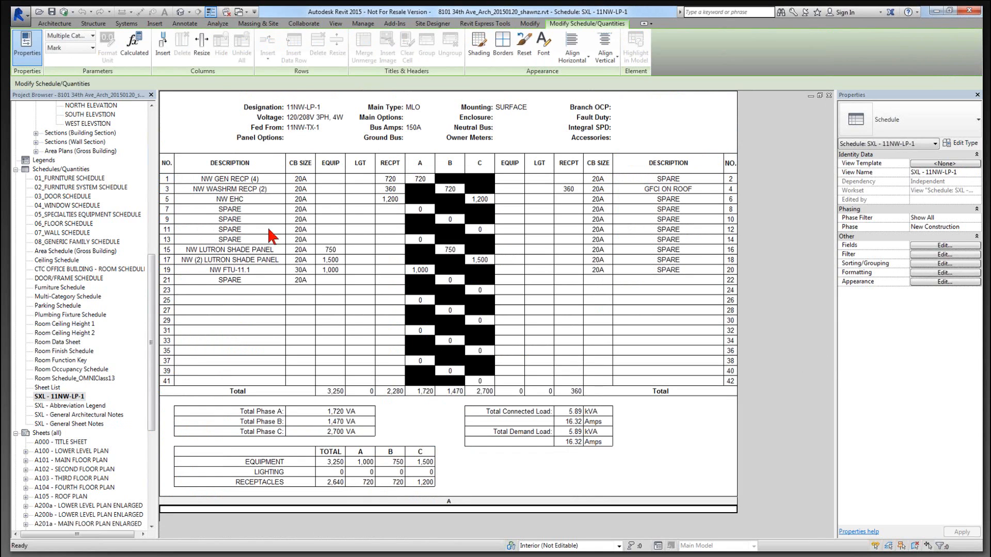
Step: Reopen the SXL - General Architectural Notes schedule and select the full text of note F
{"action": "double_click", "coordinate": [70, 413]}
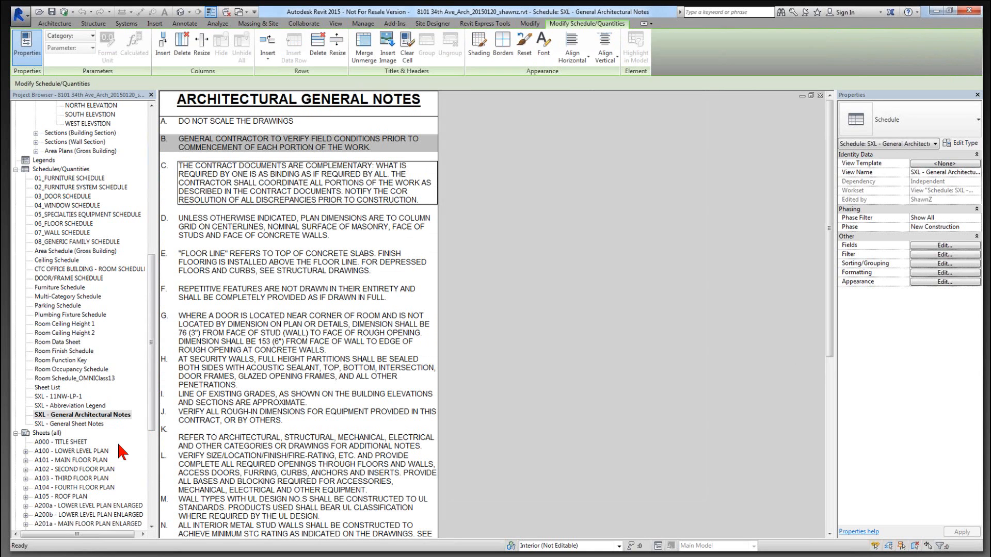
{"action": "left_click", "coordinate": [299, 291]}
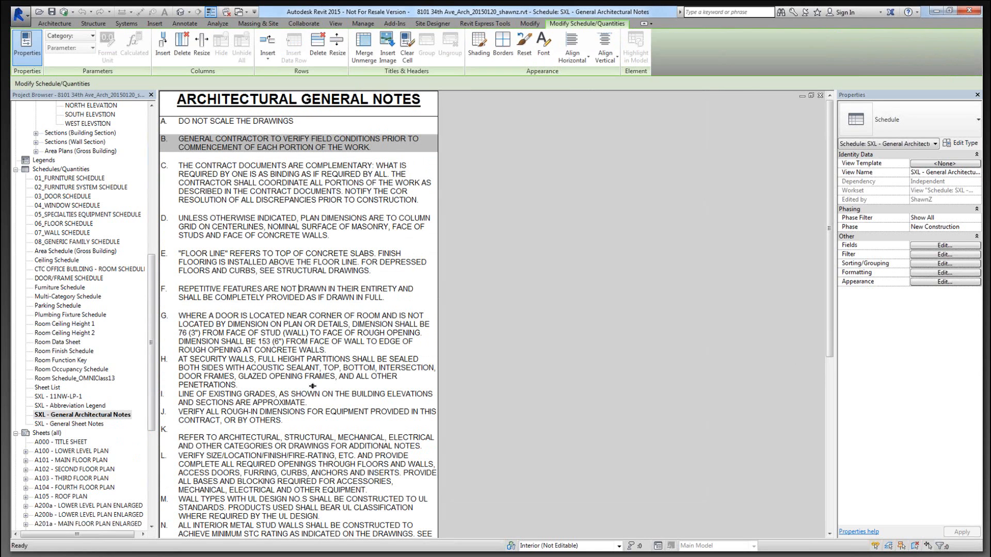
{"action": "key", "text": "Left"}
{"action": "key", "text": "Left"}
{"action": "key", "text": "Left"}
{"action": "key", "text": "Left"}
{"action": "key", "text": "Left"}
{"action": "left_click_drag", "start_coordinate": [384, 297], "coordinate": [180, 284]}
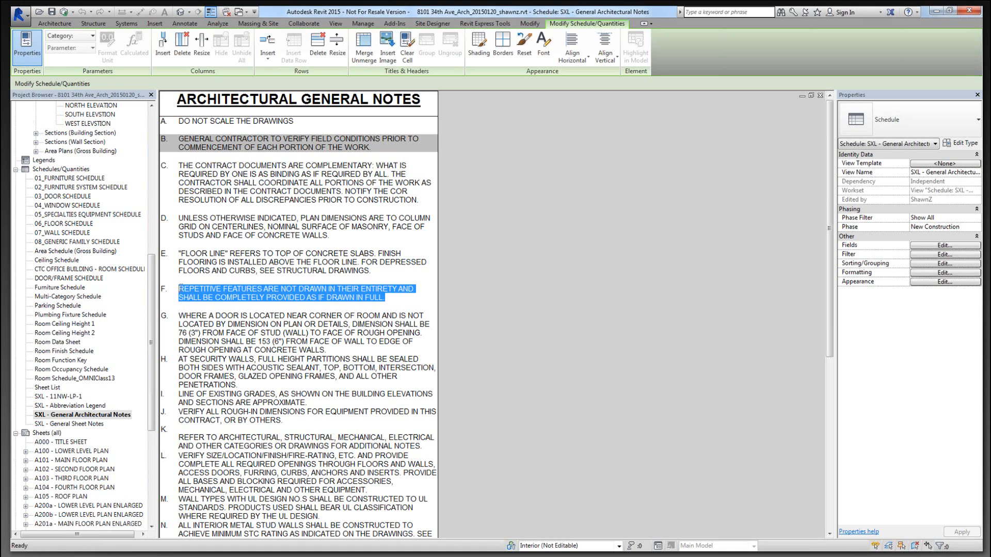
Step: Open the 01 - Code Plan floor plan and inspect the room tags around Training Room 1 and Support
{"action": "left_click", "coordinate": [150, 290]}
{"action": "scroll", "coordinate": [144, 217], "scroll_direction": "up", "scroll_amount": 7}
{"action": "scroll", "coordinate": [77, 181], "scroll_direction": "up", "scroll_amount": 4}
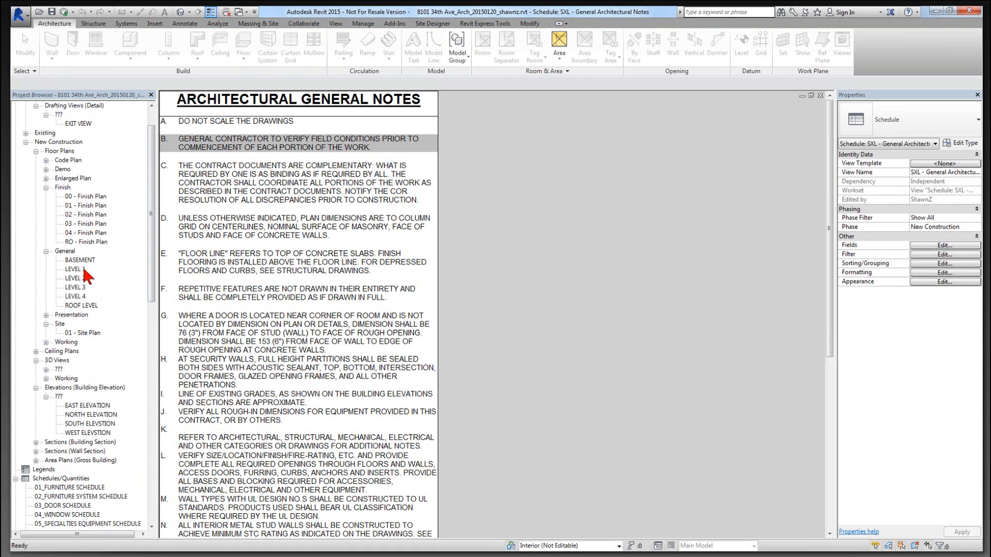
{"action": "double_click", "coordinate": [65, 160]}
{"action": "left_click", "coordinate": [82, 178]}
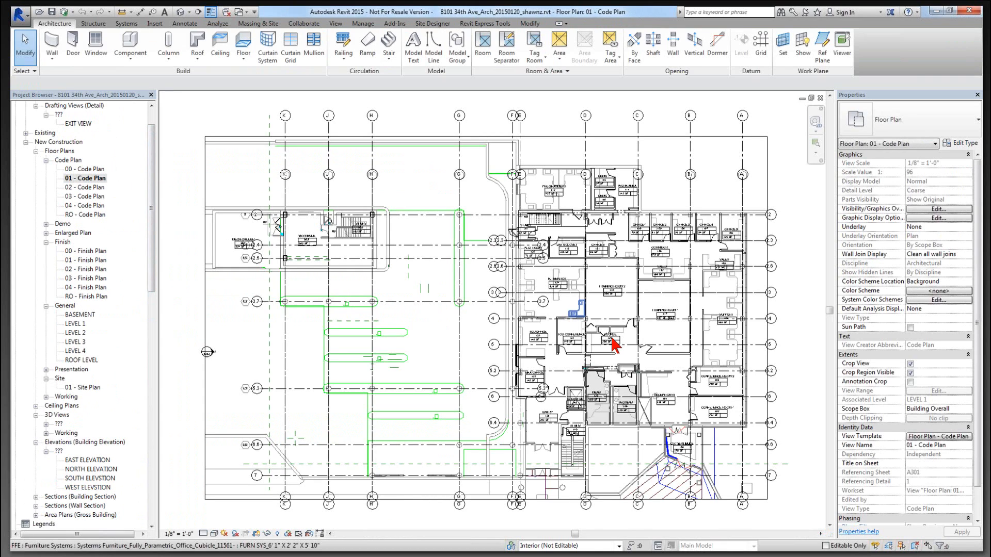
{"action": "scroll", "coordinate": [612, 339], "scroll_direction": "up", "scroll_amount": 5}
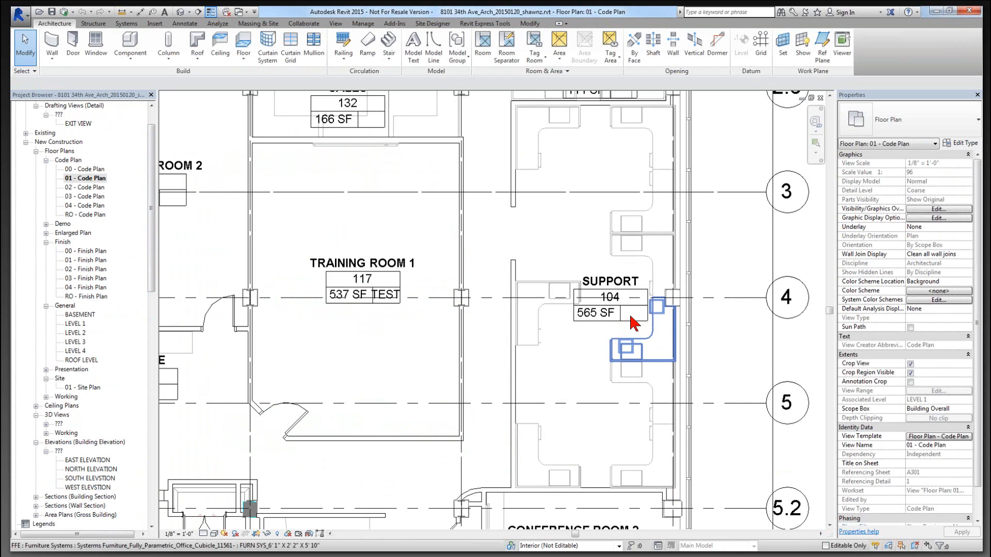
{"action": "scroll", "coordinate": [568, 331], "scroll_direction": "down", "scroll_amount": 4}
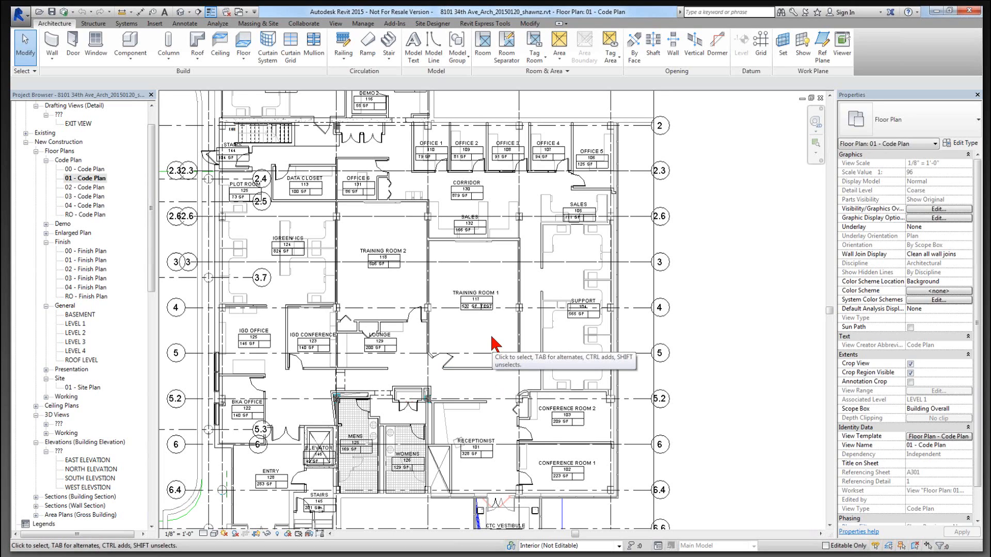
Step: Open Spreadsheet Link and load the Room Calculations - SLE.slsettings file from the Spreadsheet Link workflow folder, overwriting the existing Rooms worksheet
{"action": "left_click", "coordinate": [484, 24]}
{"action": "left_click", "coordinate": [382, 62]}
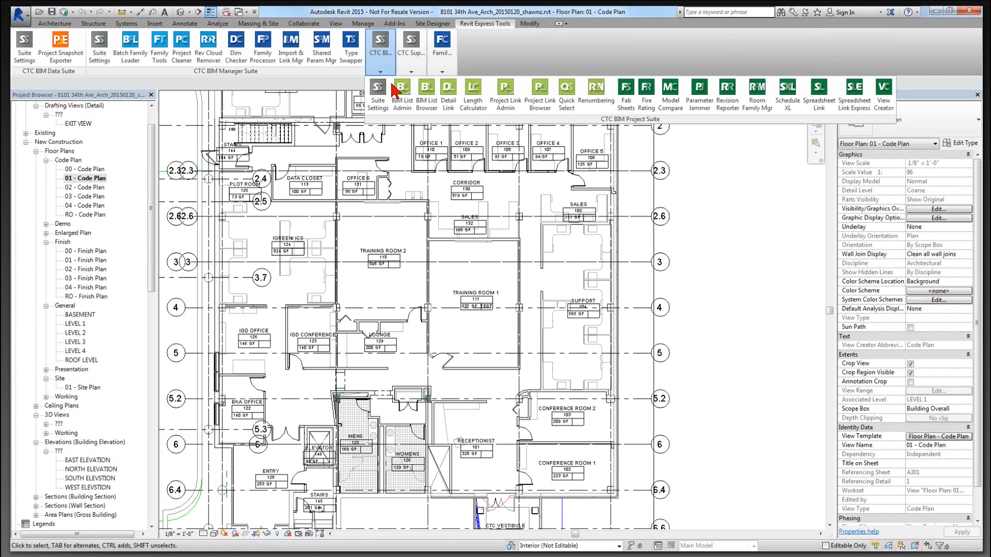
{"action": "left_click", "coordinate": [819, 96]}
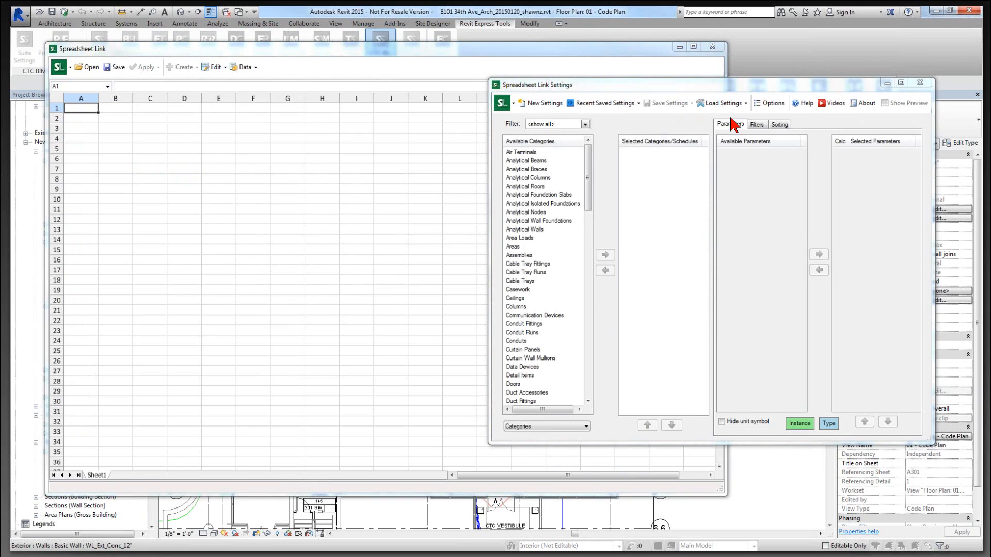
{"action": "left_click", "coordinate": [723, 103]}
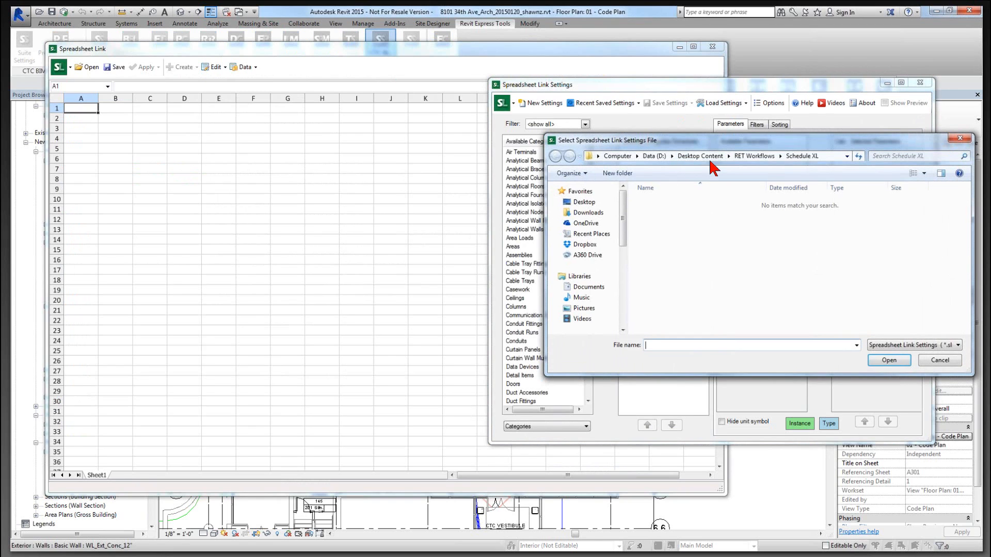
{"action": "left_click", "coordinate": [741, 160]}
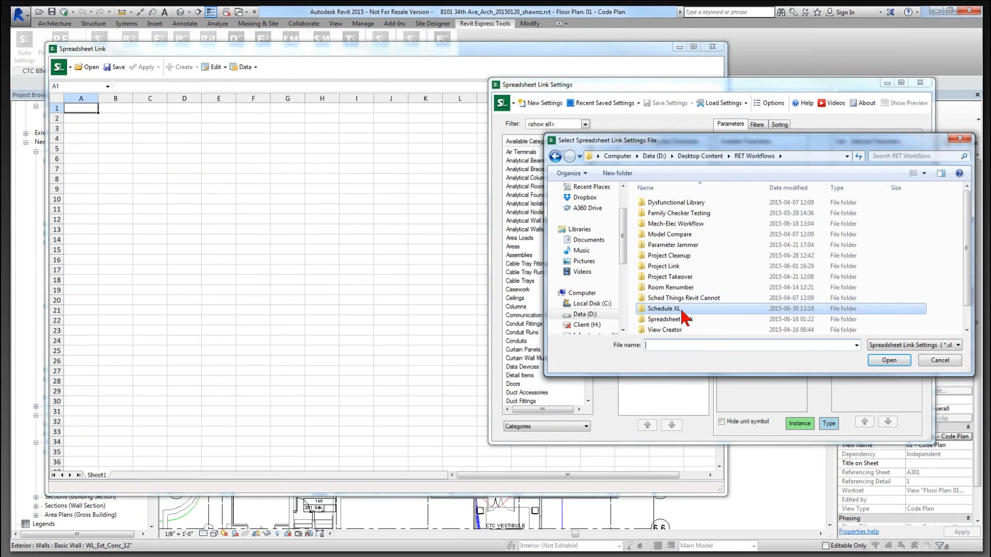
{"action": "double_click", "coordinate": [681, 320]}
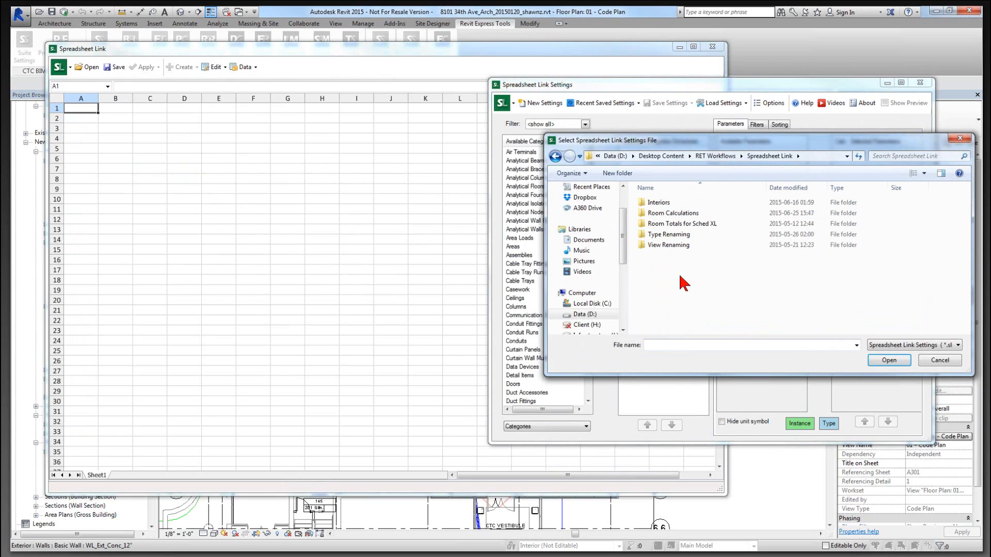
{"action": "double_click", "coordinate": [675, 214]}
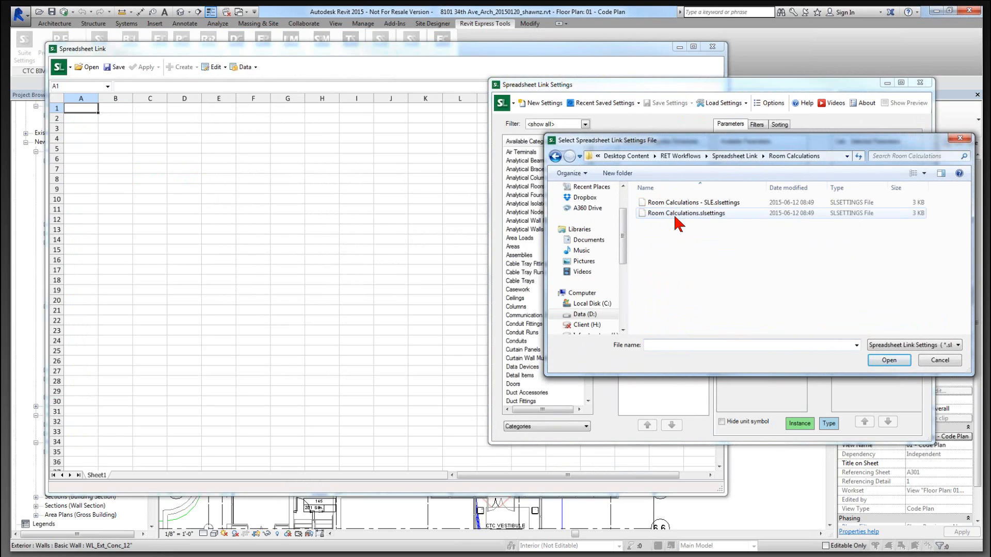
{"action": "left_click", "coordinate": [679, 204]}
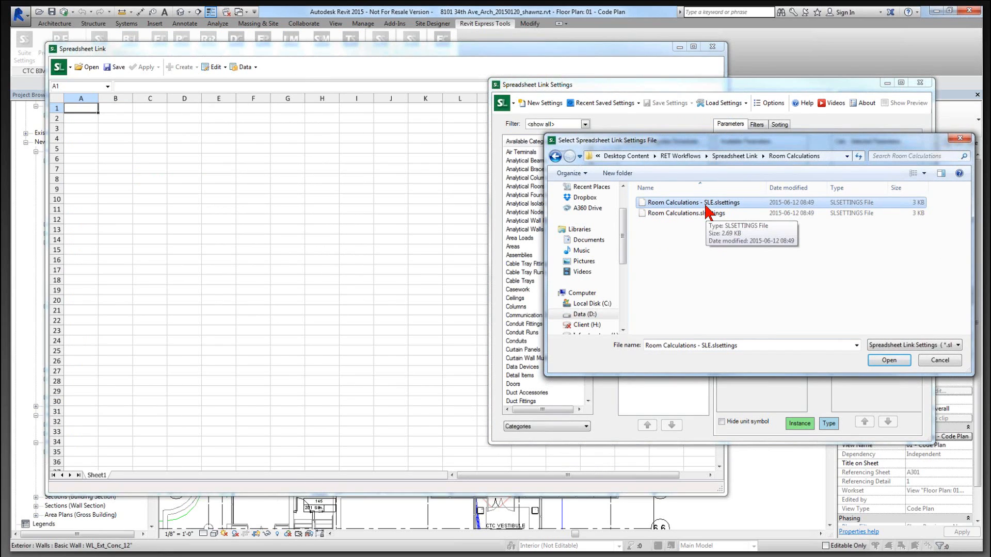
{"action": "double_click", "coordinate": [706, 205]}
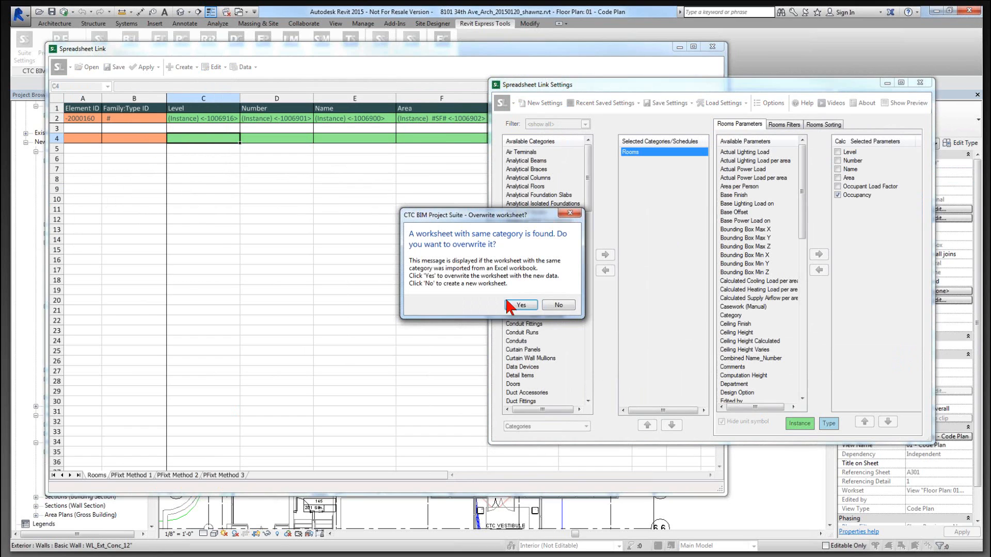
{"action": "left_click", "coordinate": [512, 304]}
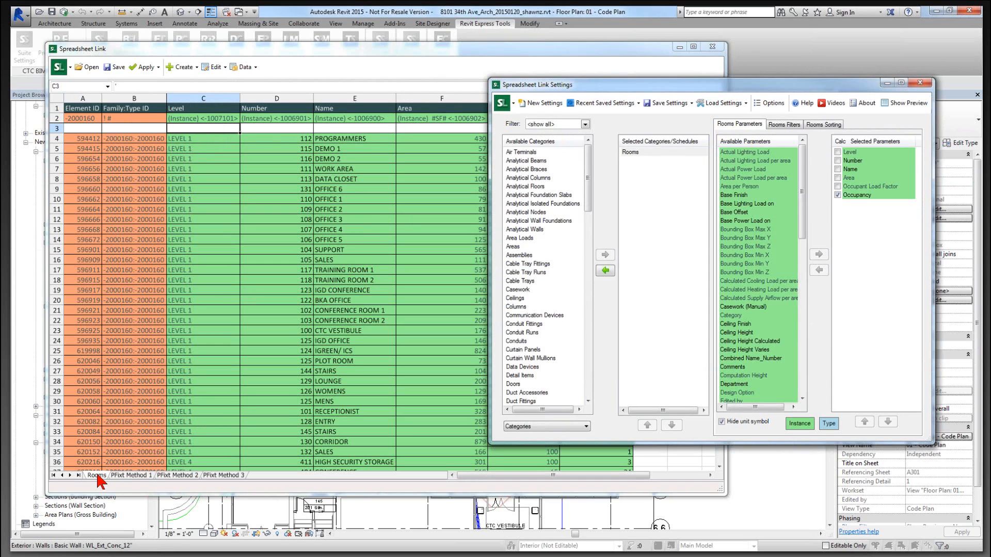
Step: Check the PFixt Method 3 worksheet, return to the Rooms worksheet and apply its values to the Revit project
{"action": "left_click", "coordinate": [224, 476]}
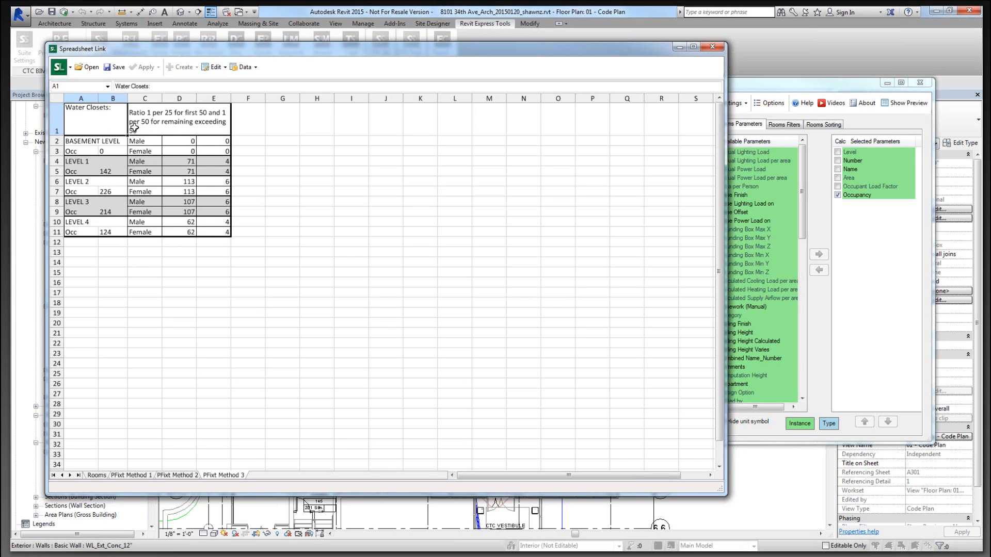
{"action": "left_click", "coordinate": [96, 475]}
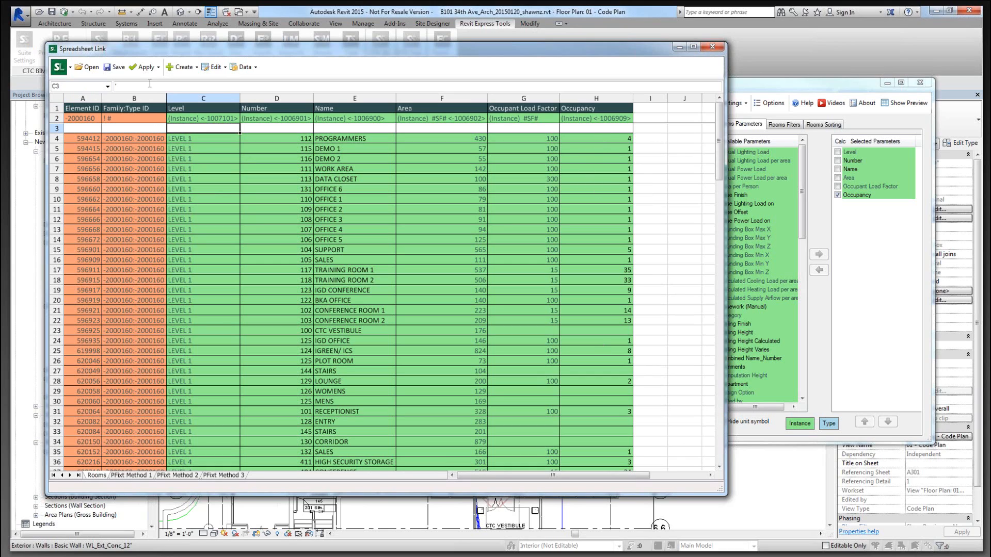
{"action": "left_click", "coordinate": [144, 66]}
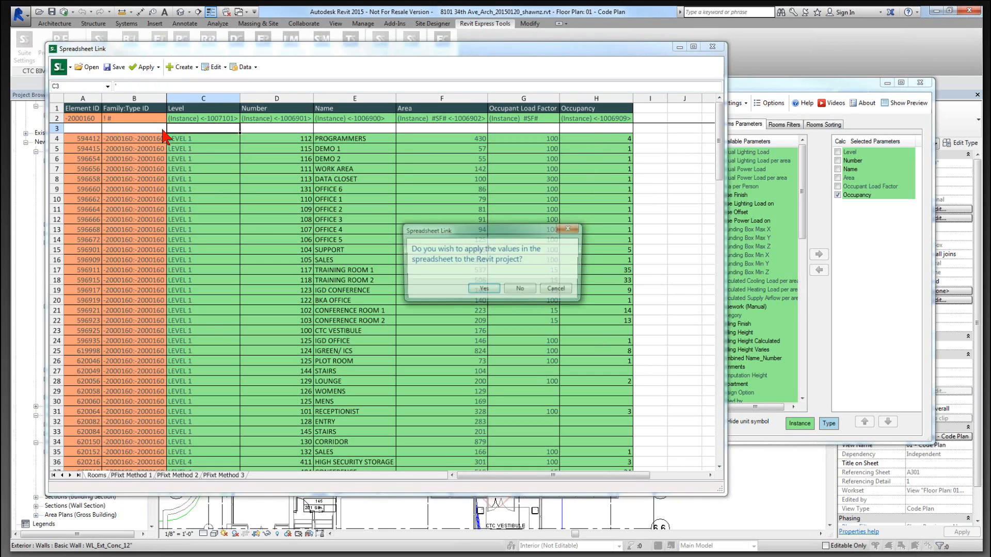
{"action": "left_click", "coordinate": [484, 291]}
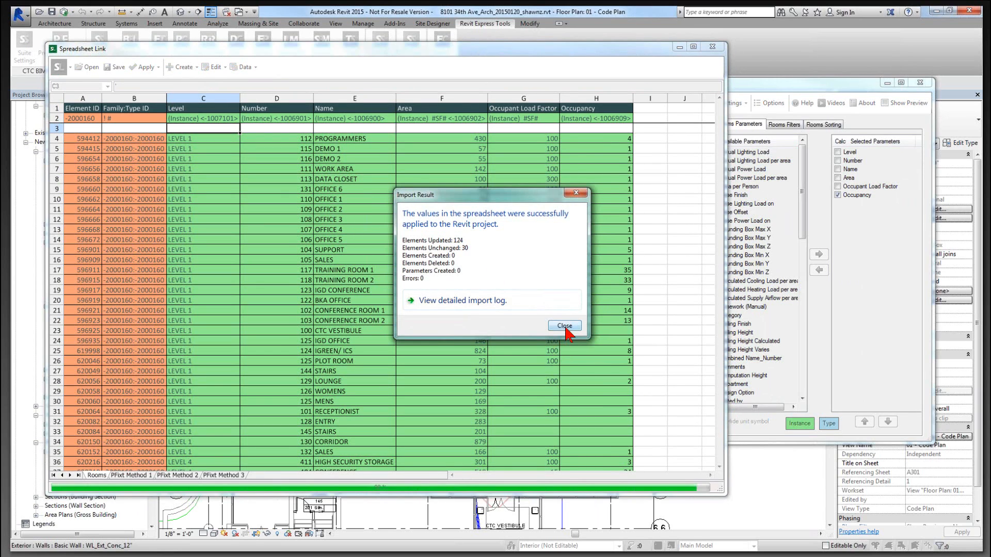
{"action": "left_click", "coordinate": [566, 326]}
Step: Review the water closet calculations on the PFixt Method 1, 2 and 3 worksheets
{"action": "left_click", "coordinate": [133, 476]}
{"action": "left_click", "coordinate": [178, 475]}
{"action": "left_click", "coordinate": [223, 476]}
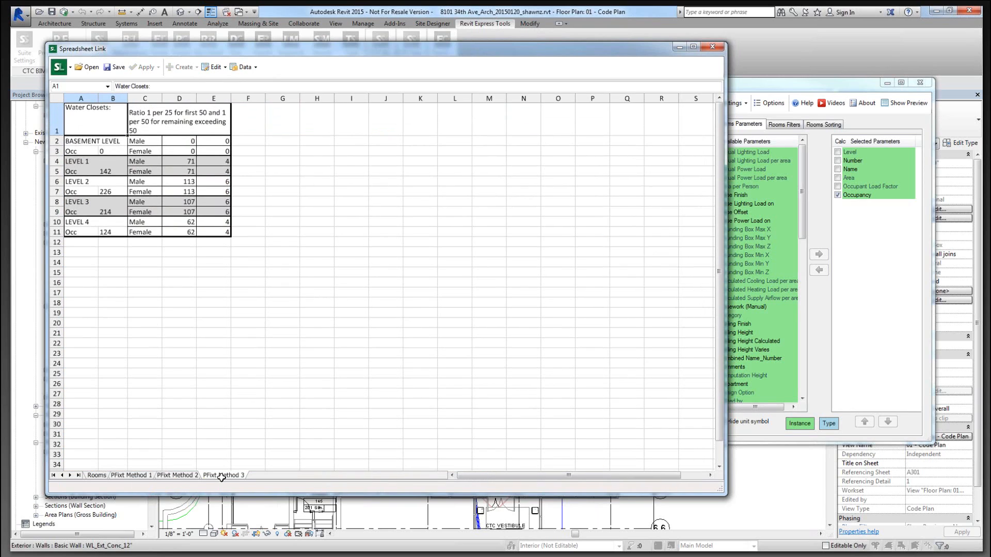
Step: Save the spreadsheet as Room Calculations.xlsx in the Schedule XL folder without opening it, and close Spreadsheet Link without saving its settings
{"action": "left_click", "coordinate": [111, 68]}
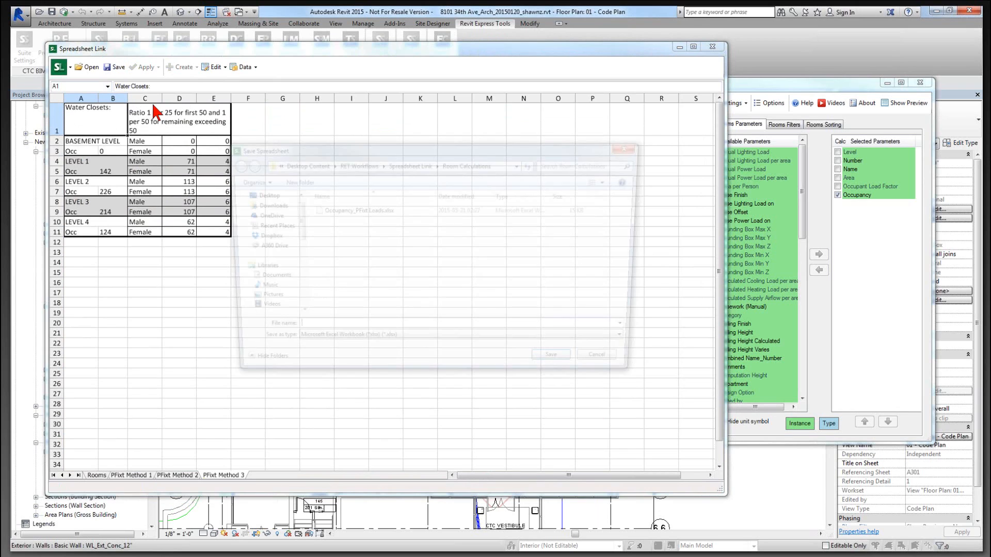
{"action": "left_click", "coordinate": [422, 164]}
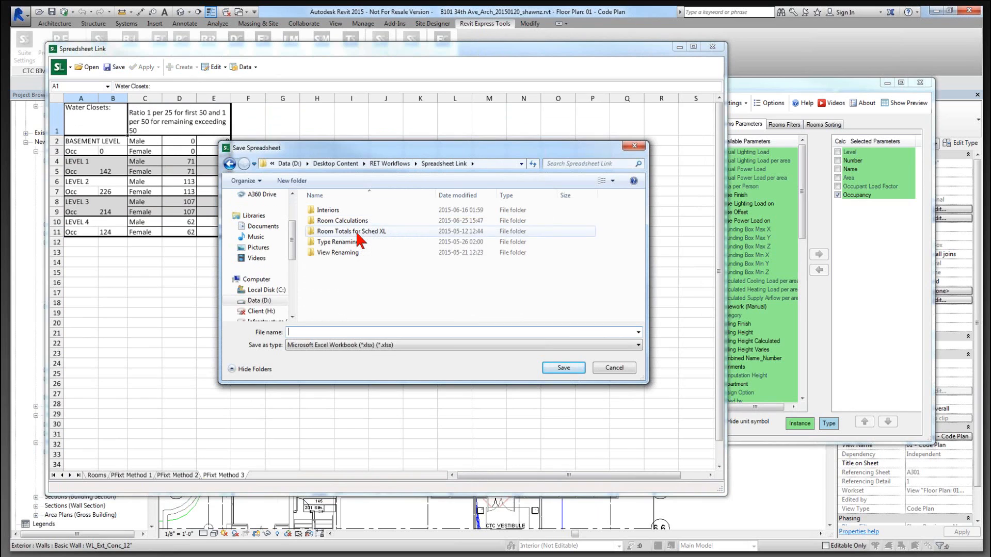
{"action": "left_click", "coordinate": [378, 165]}
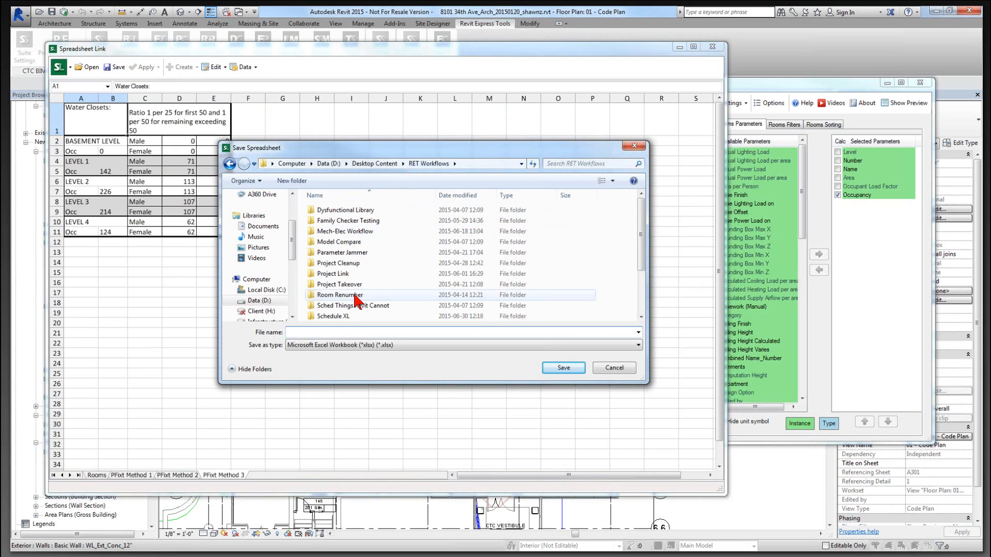
{"action": "double_click", "coordinate": [336, 316]}
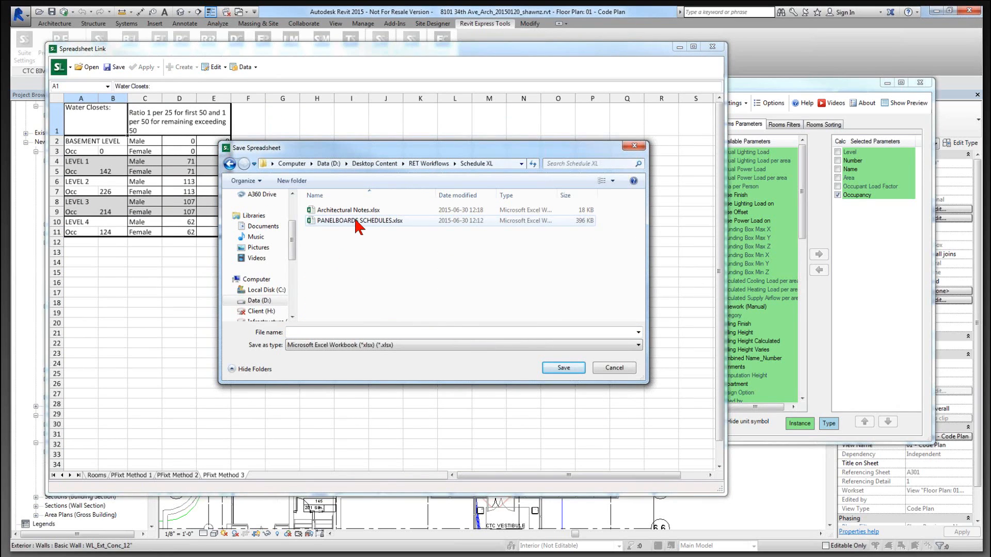
{"action": "left_click", "coordinate": [360, 332]}
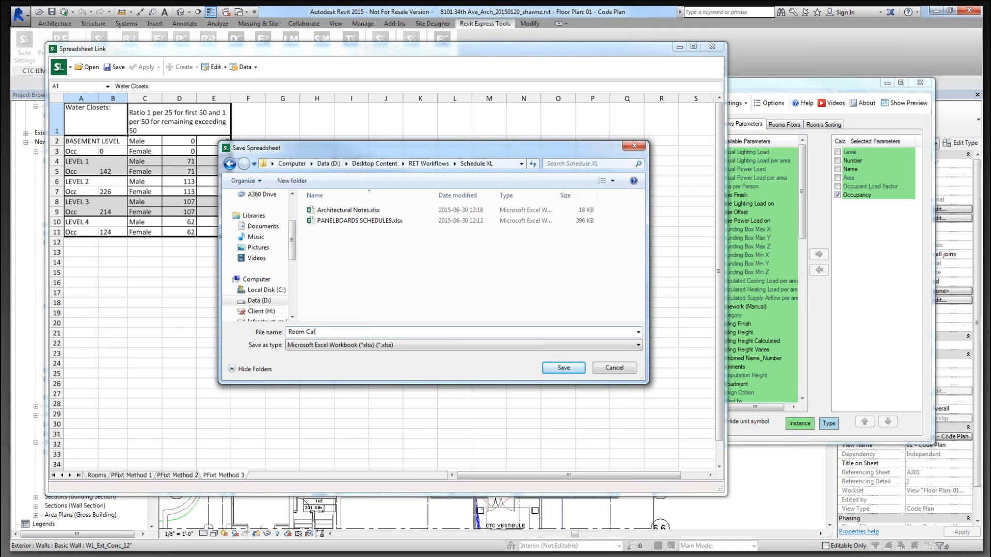
{"action": "type", "text": "s"}
{"action": "left_click", "coordinate": [560, 368]}
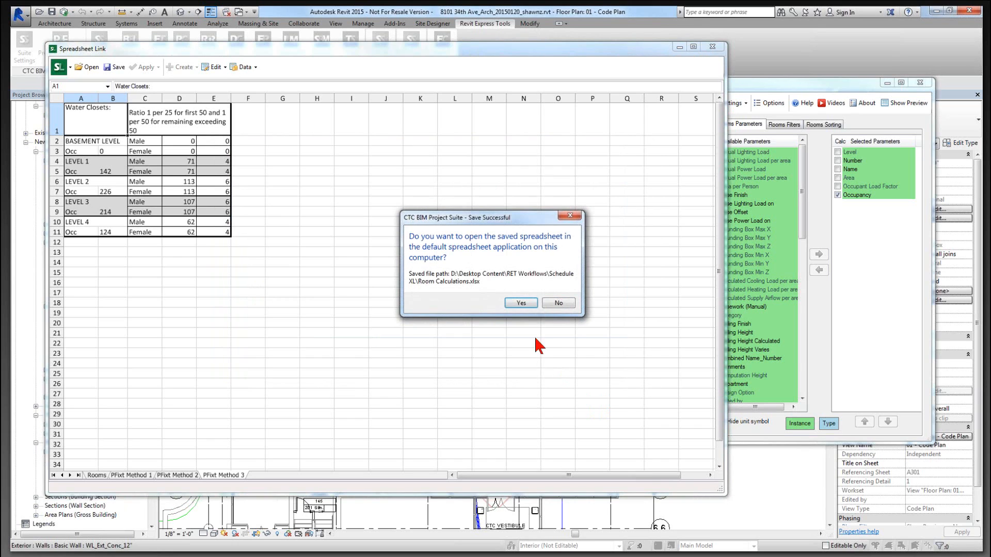
{"action": "left_click", "coordinate": [559, 303]}
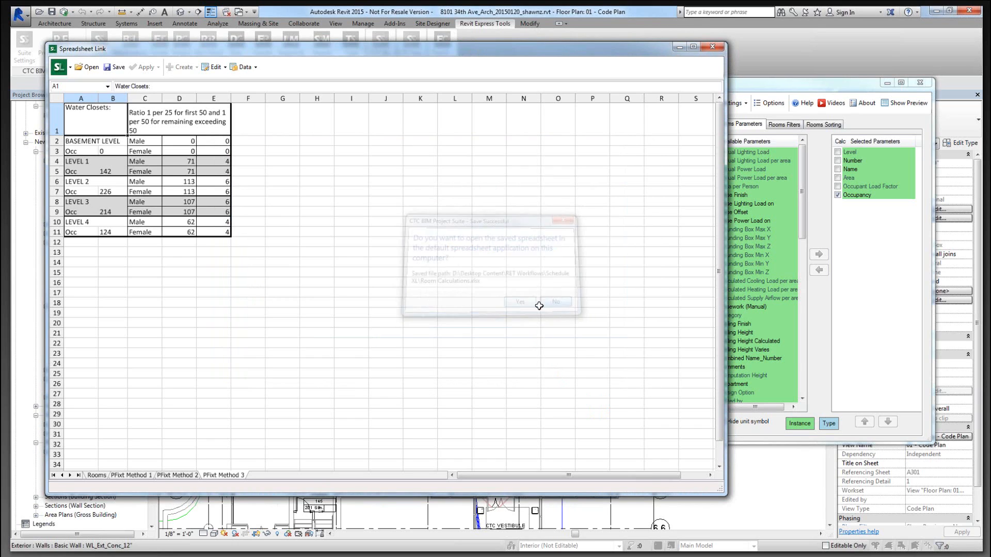
{"action": "left_click", "coordinate": [919, 83]}
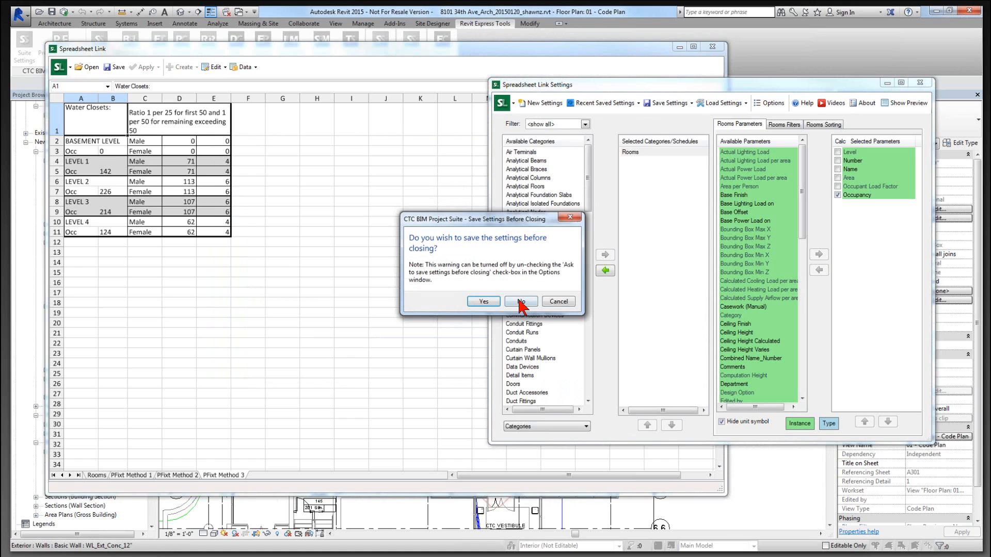
{"action": "left_click", "coordinate": [522, 302]}
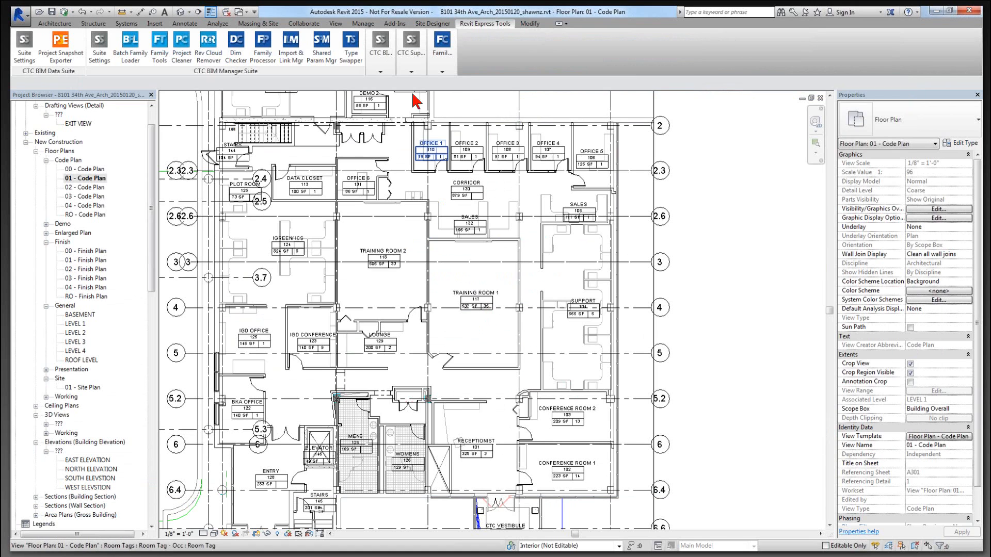
Step: Start adding a schedule in Schedule XL and open the Room Calculations.xlsx workbook as its source
{"action": "left_click", "coordinate": [411, 51]}
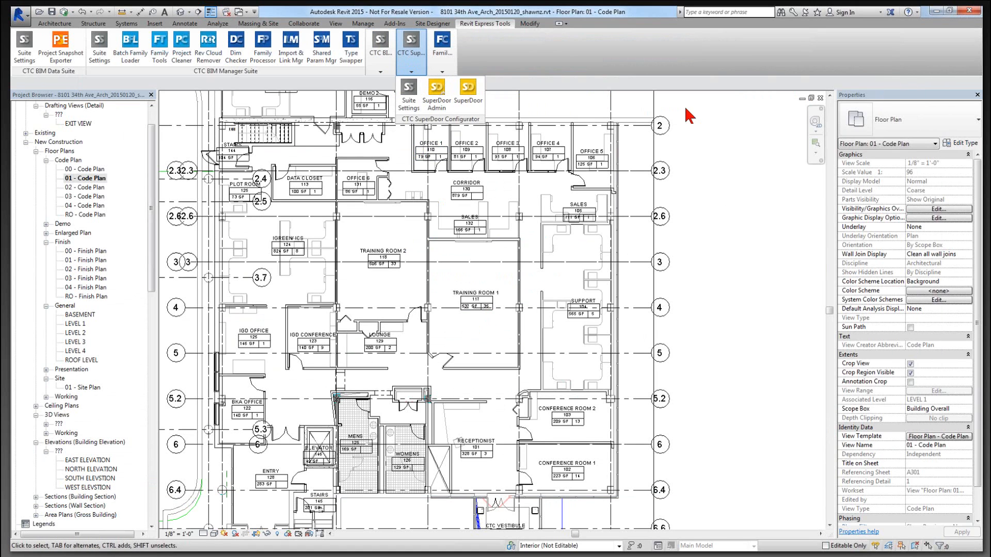
{"action": "left_click", "coordinate": [382, 57]}
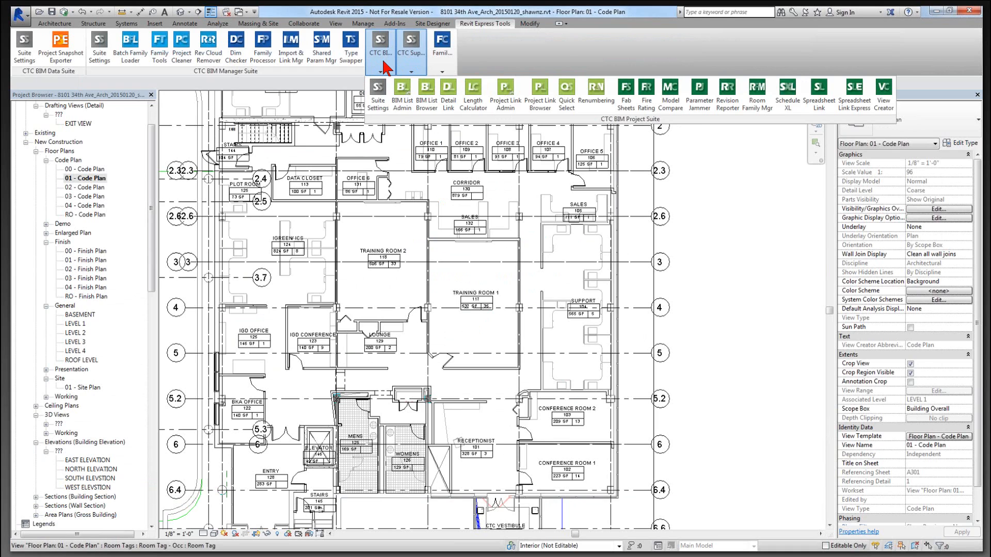
{"action": "left_click", "coordinate": [785, 108]}
{"action": "left_click", "coordinate": [515, 133]}
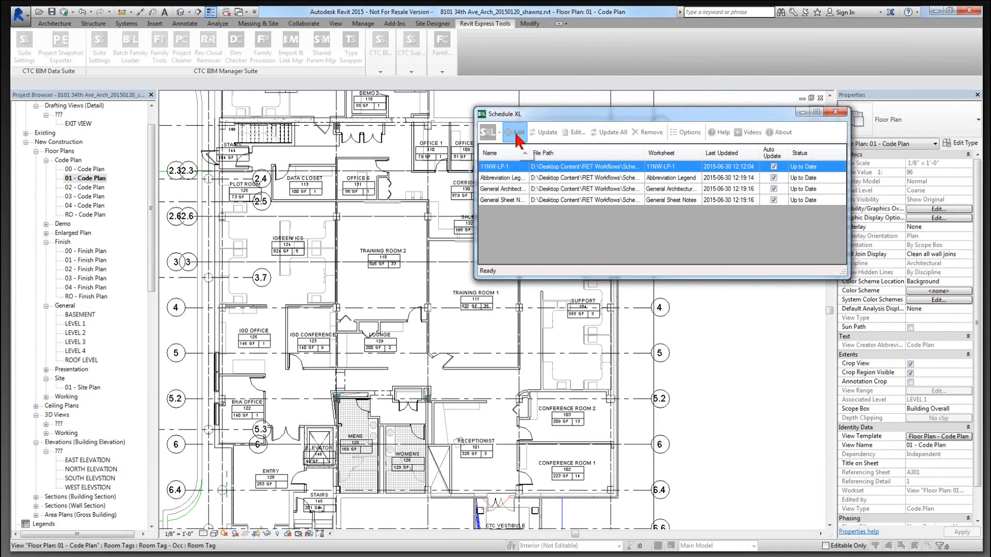
{"action": "left_click", "coordinate": [168, 141]}
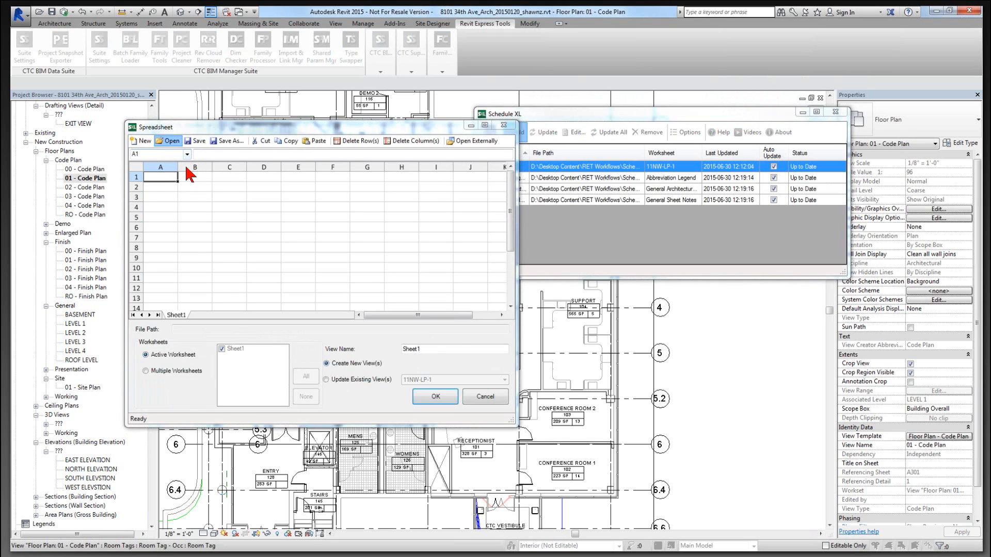
{"action": "double_click", "coordinate": [289, 237]}
Step: Preview the PFixt Method worksheets and create new schedule views from PFixt Method 1, 2 and 3 together
{"action": "left_click", "coordinate": [206, 316]}
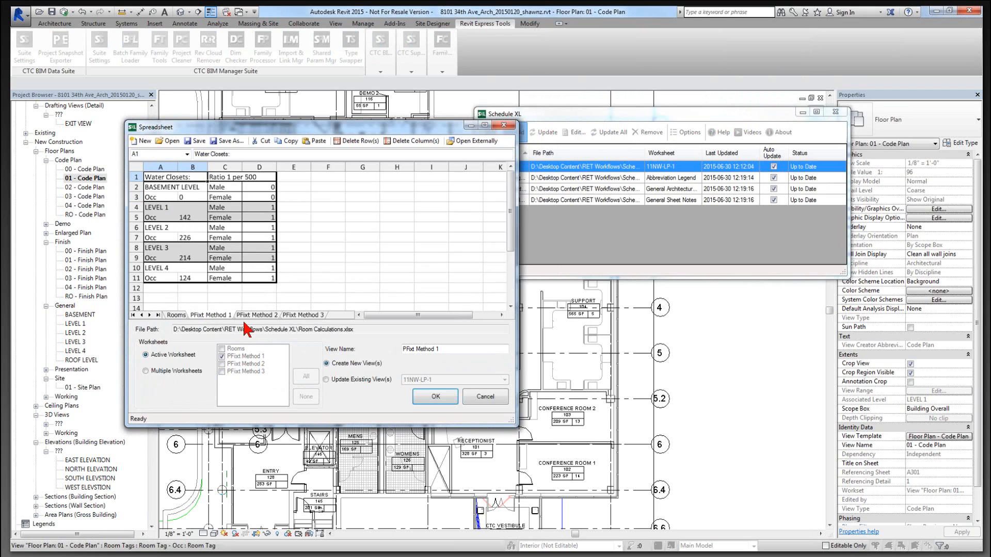
{"action": "left_click", "coordinate": [245, 316]}
{"action": "left_click", "coordinate": [307, 314]}
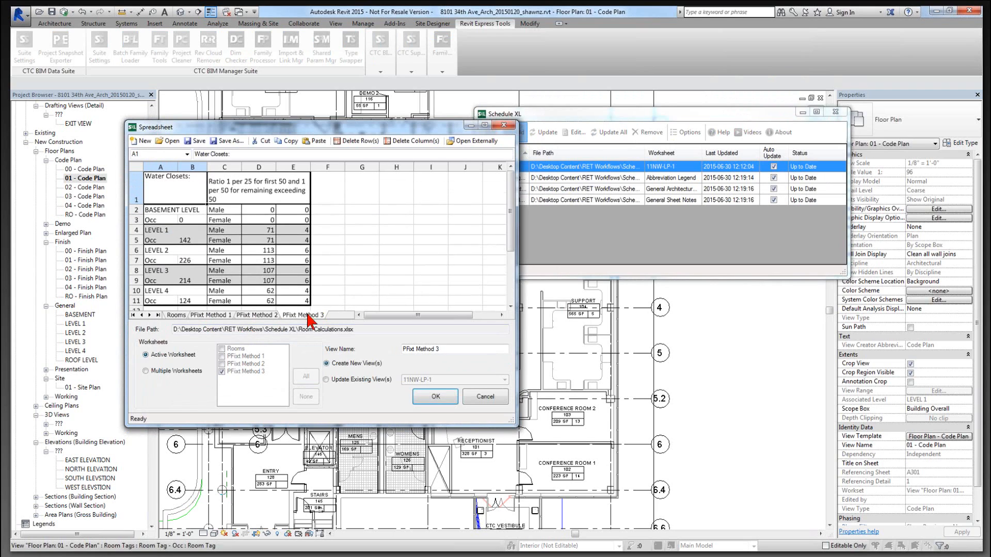
{"action": "left_click", "coordinate": [163, 368]}
{"action": "left_click", "coordinate": [222, 357]}
{"action": "left_click", "coordinate": [222, 364]}
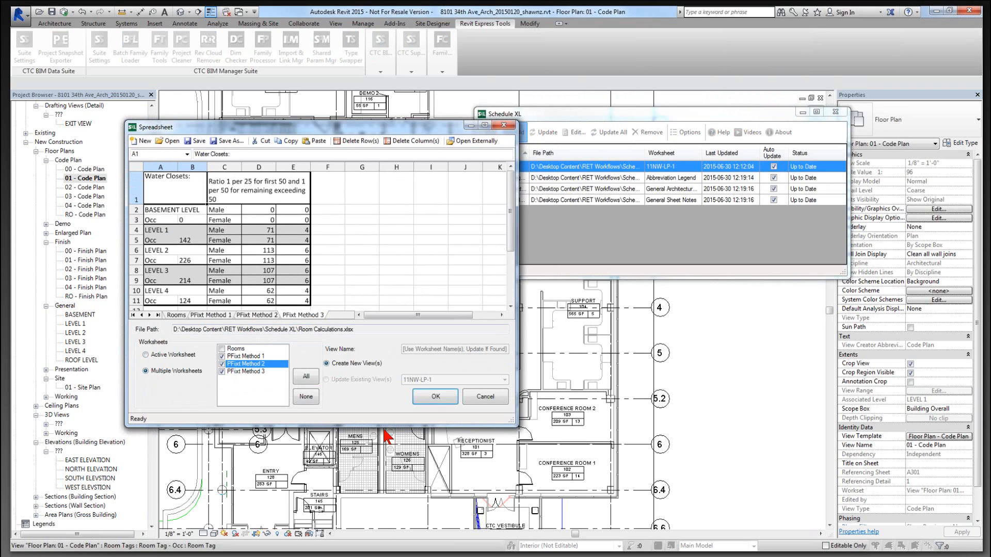
{"action": "left_click", "coordinate": [432, 398]}
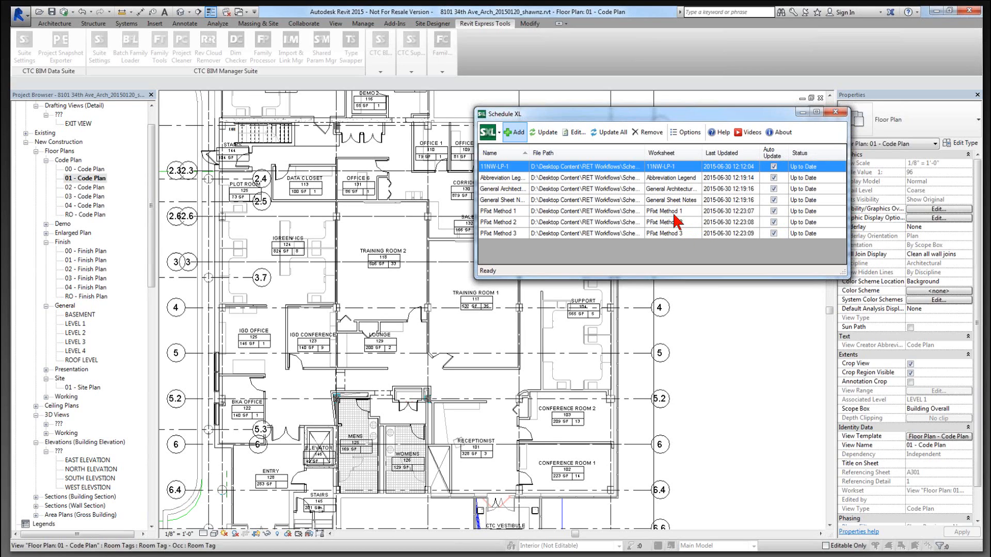
Step: Close Schedule XL and open the SXL - PFixt Method 3 schedule in the project
{"action": "left_click", "coordinate": [836, 114]}
{"action": "scroll", "coordinate": [154, 283], "scroll_direction": "down", "scroll_amount": 15}
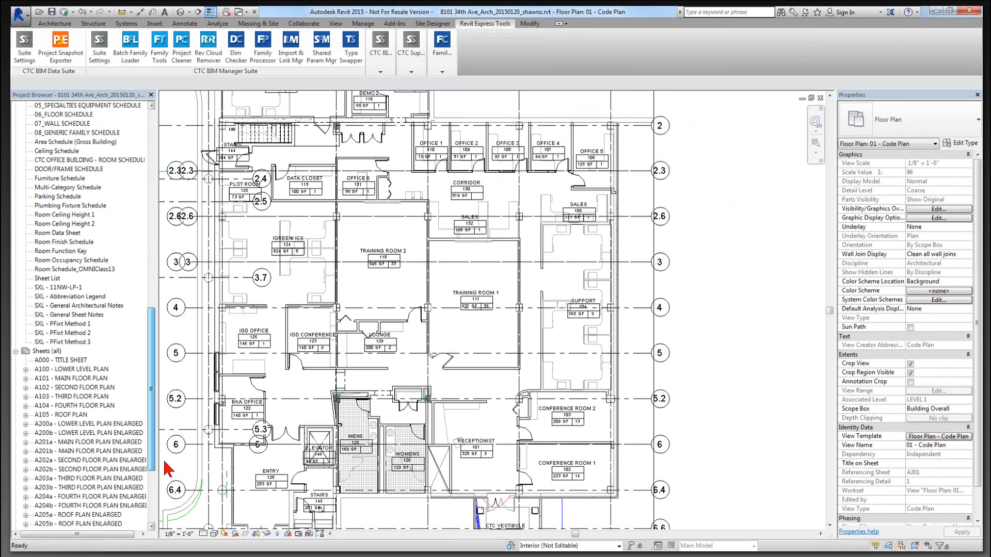
{"action": "double_click", "coordinate": [75, 342]}
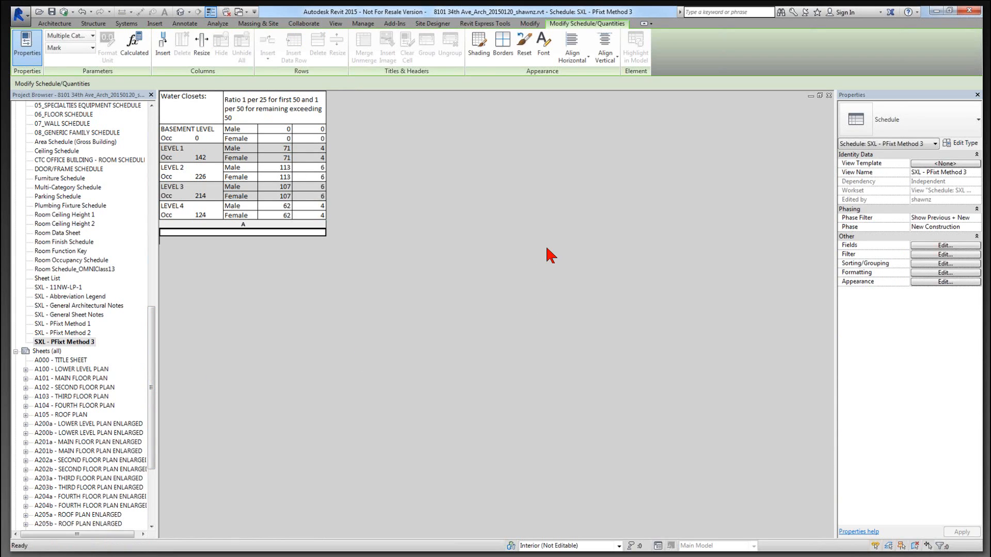
Step: Show the CTC BIM Project Suite tools and bring up the description of Schedule XL
{"action": "left_click", "coordinate": [484, 24]}
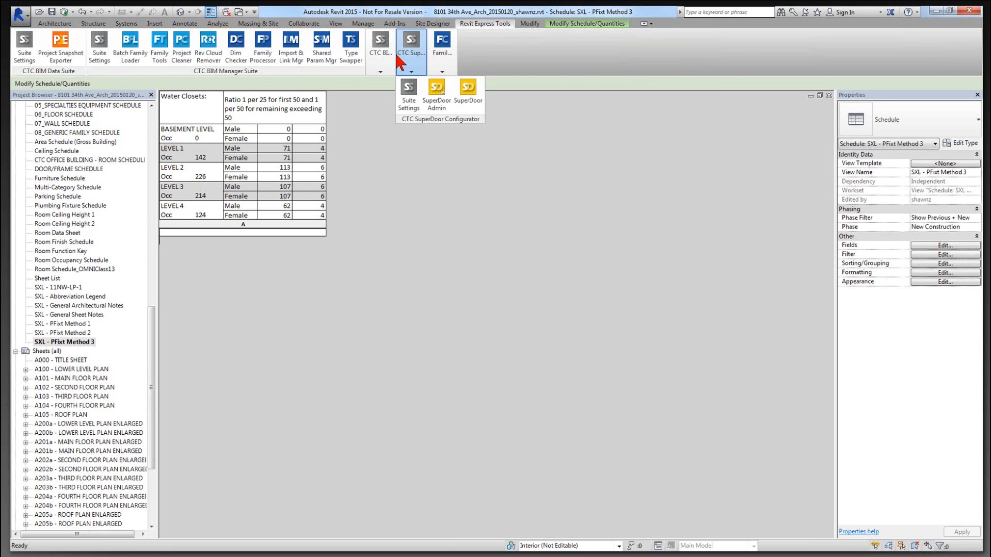
{"action": "mouse_move", "coordinate": [381, 52]}
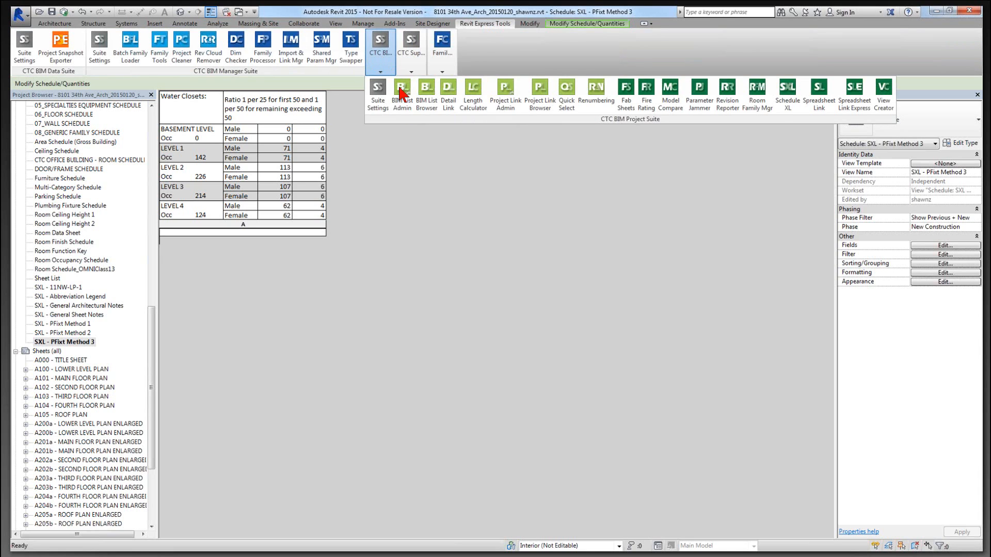
{"action": "left_click", "coordinate": [788, 111]}
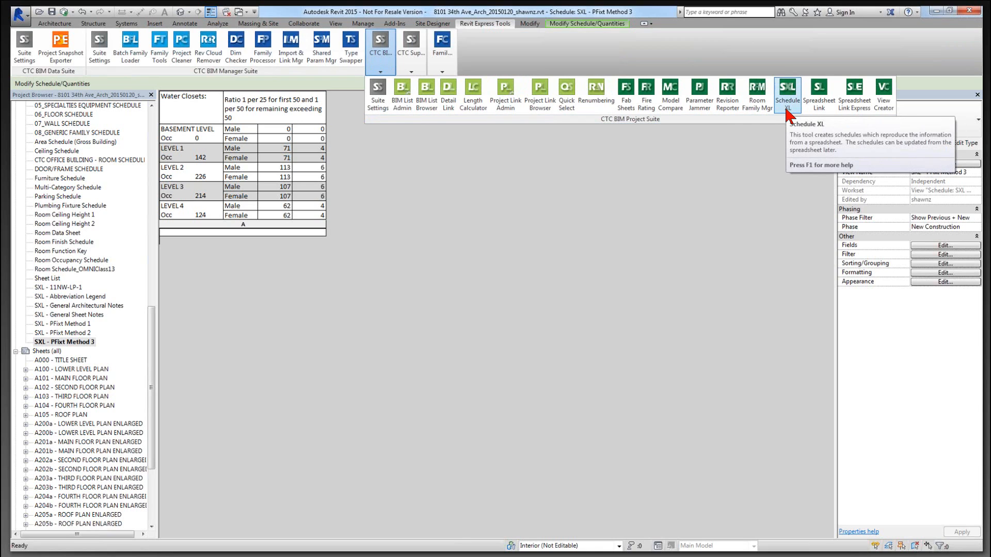